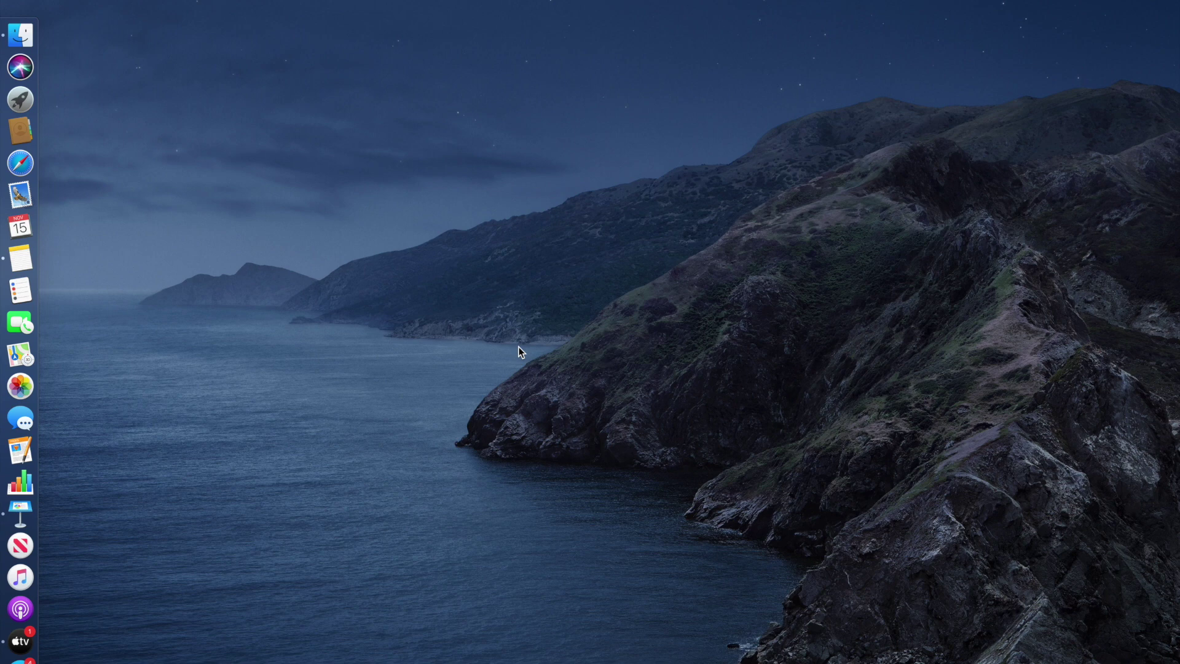
Launch Google Chrome from the Dock to open a new tab
left_click(20, 514)
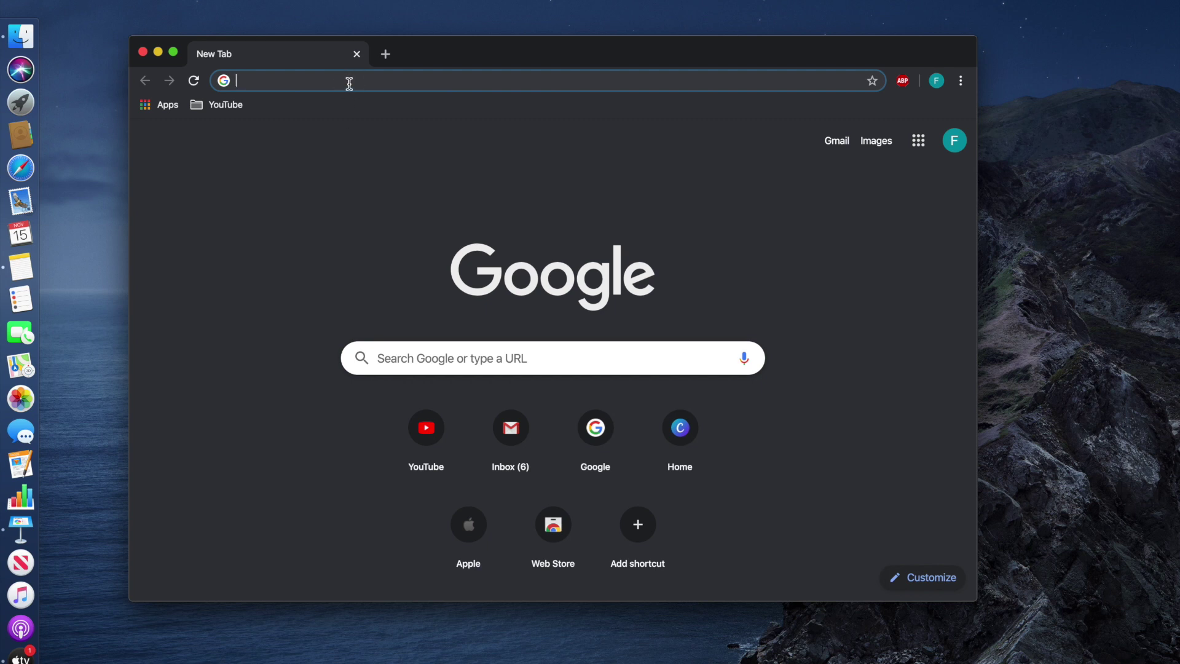
Load google.com and search for 'virtual box'
type("google.com")
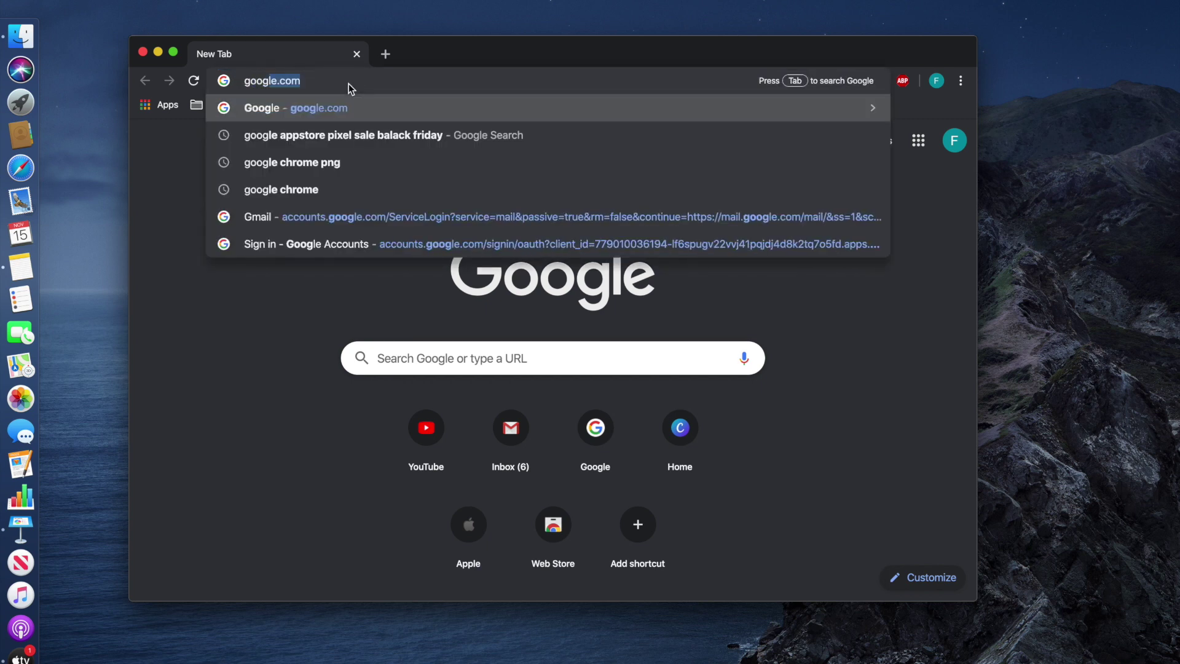
key("Return")
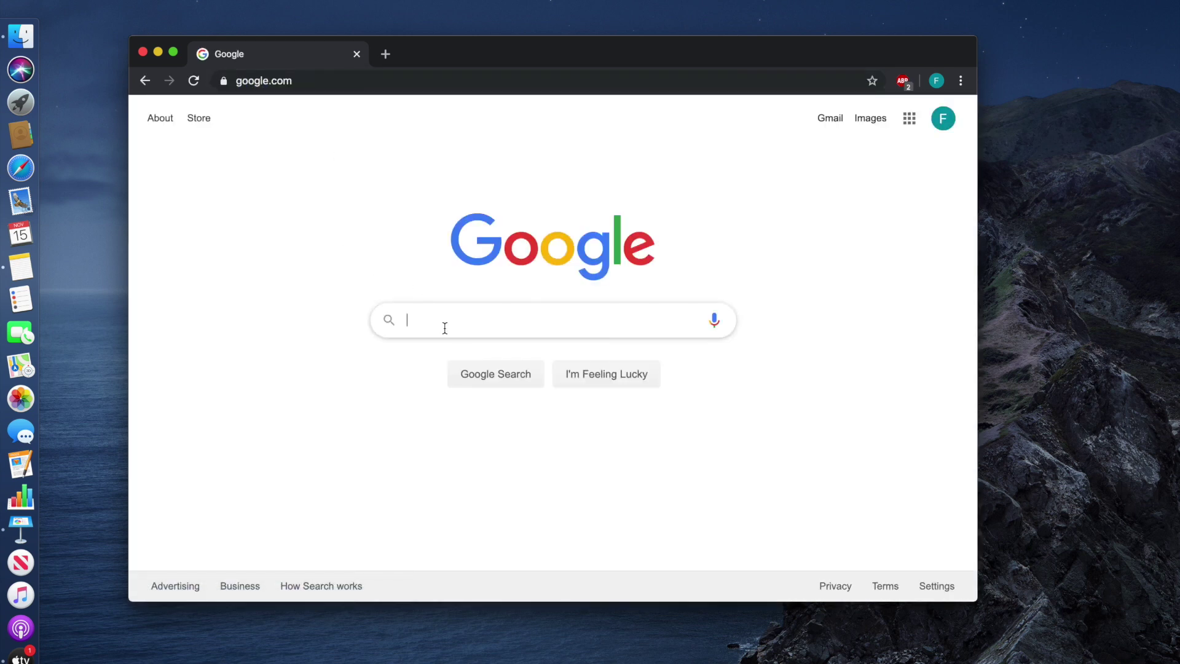
left_click(442, 327)
type("vi")
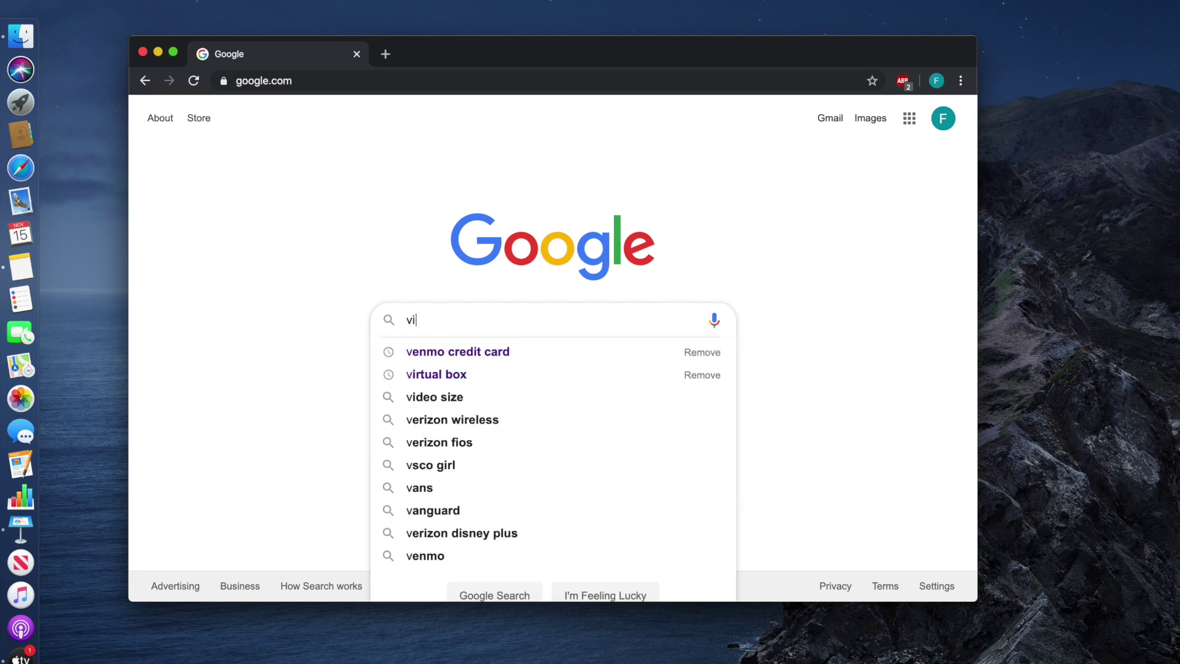
type("rtual box")
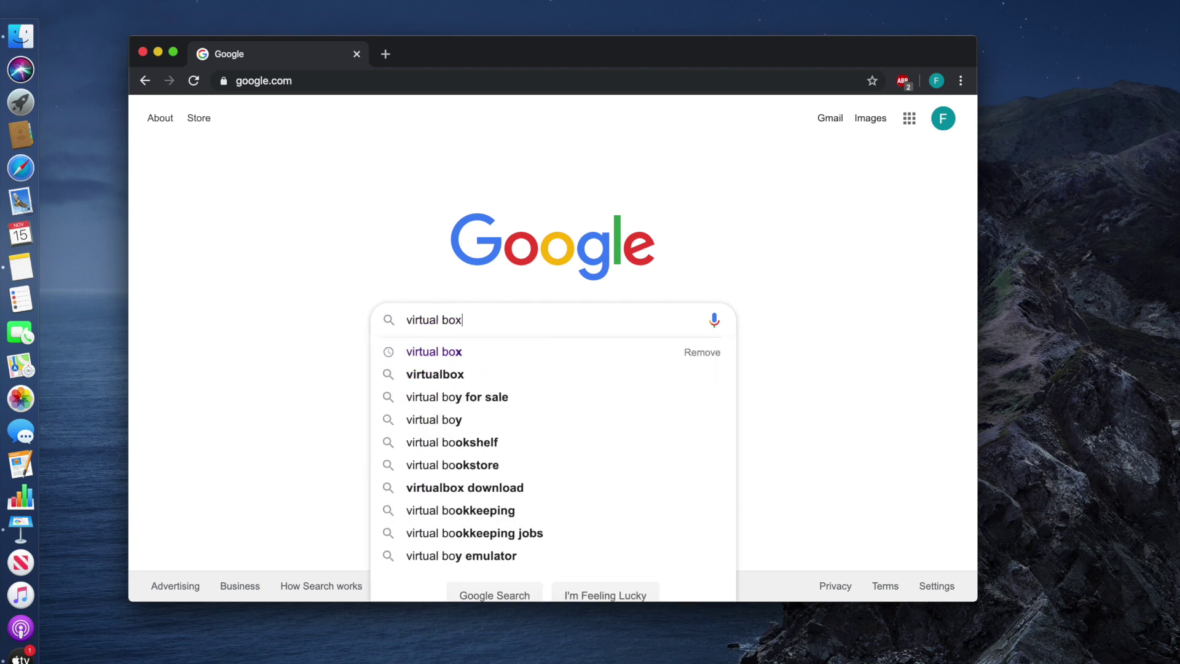
key("Return")
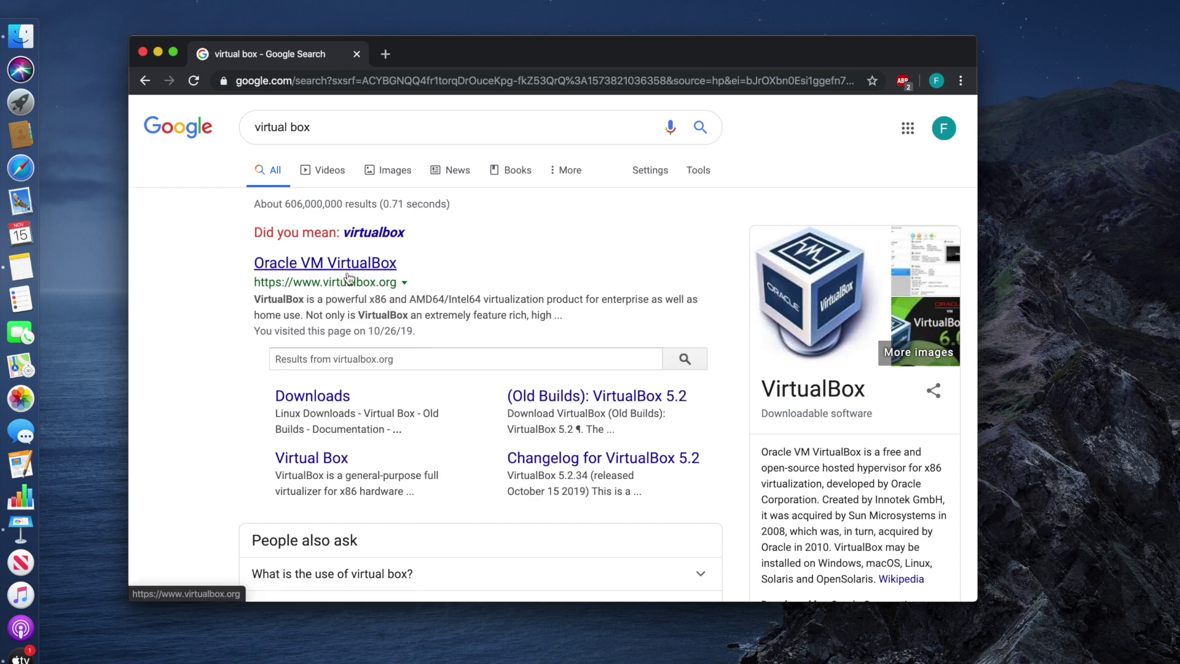
Open virtualbox.org's Downloads page and download the VirtualBox 6.0.14 package for OS X hosts
left_click(346, 271)
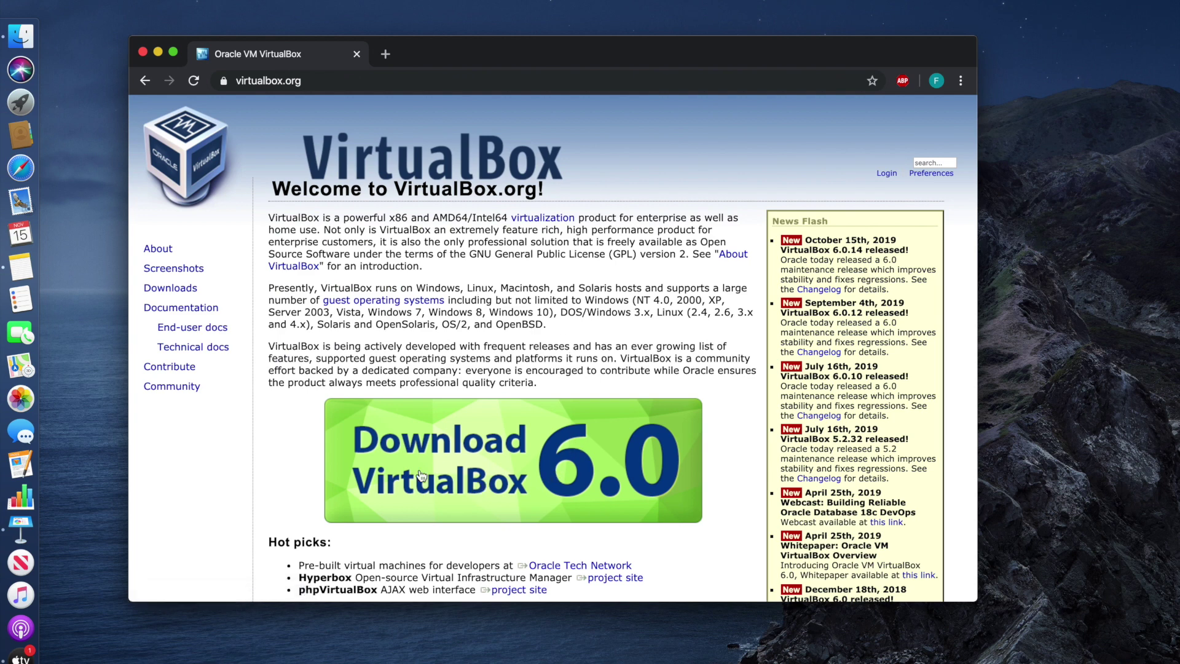
scroll(473, 479, "down", 3)
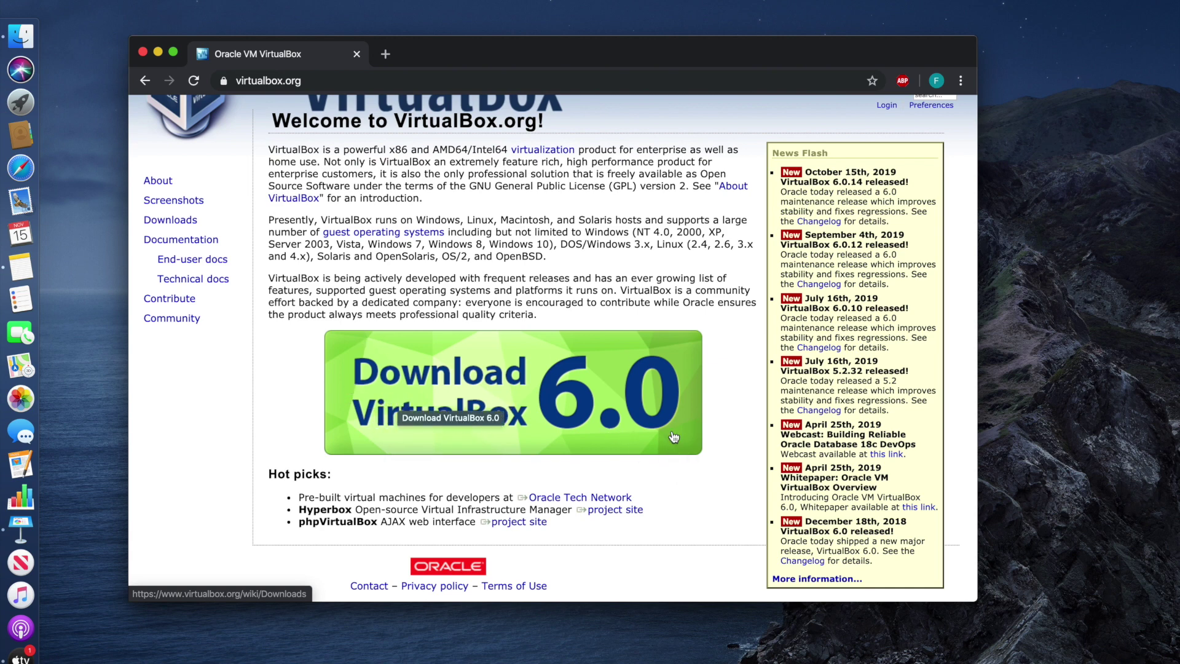
left_click(480, 396)
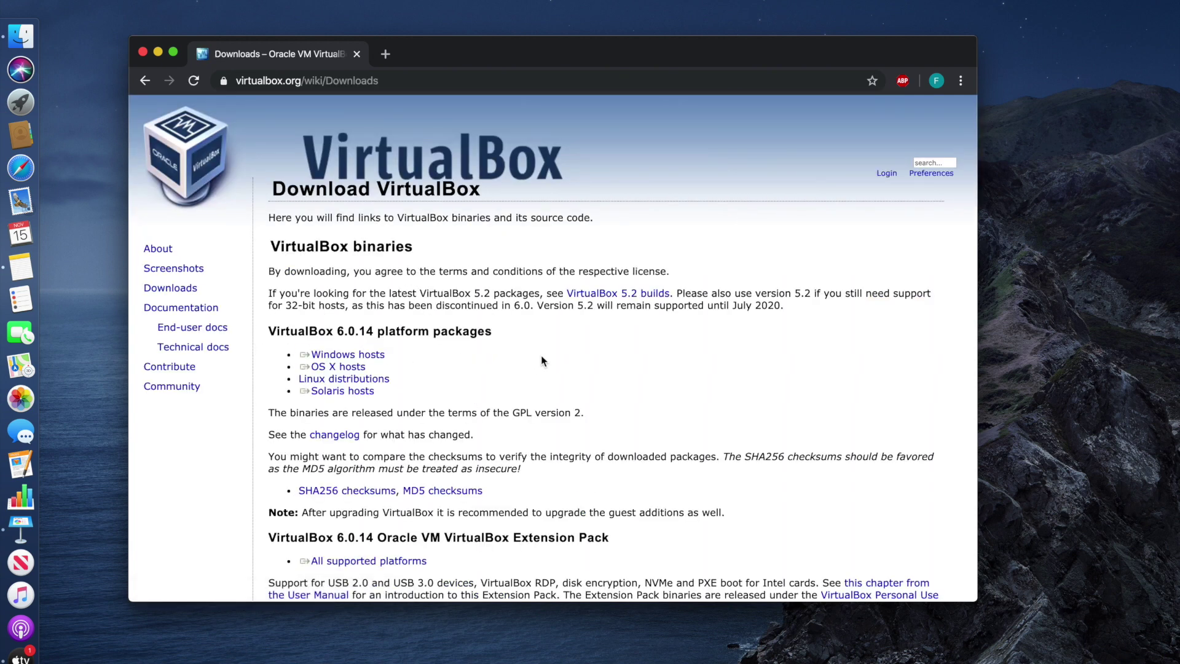
left_click(332, 368)
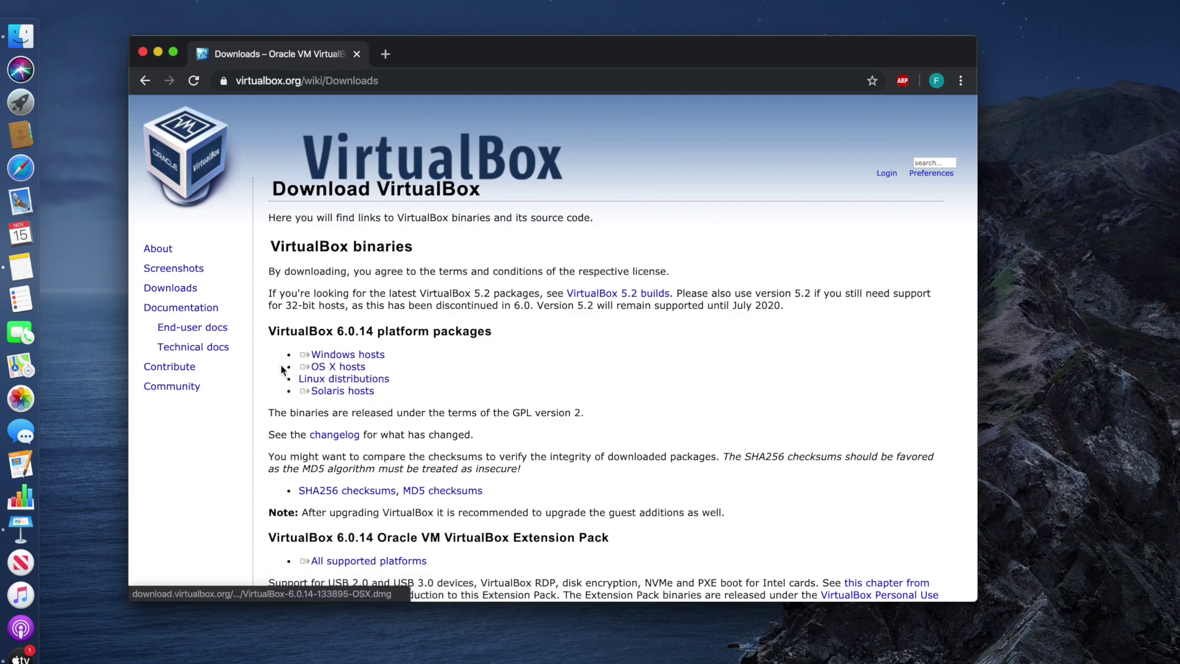
left_click(352, 371)
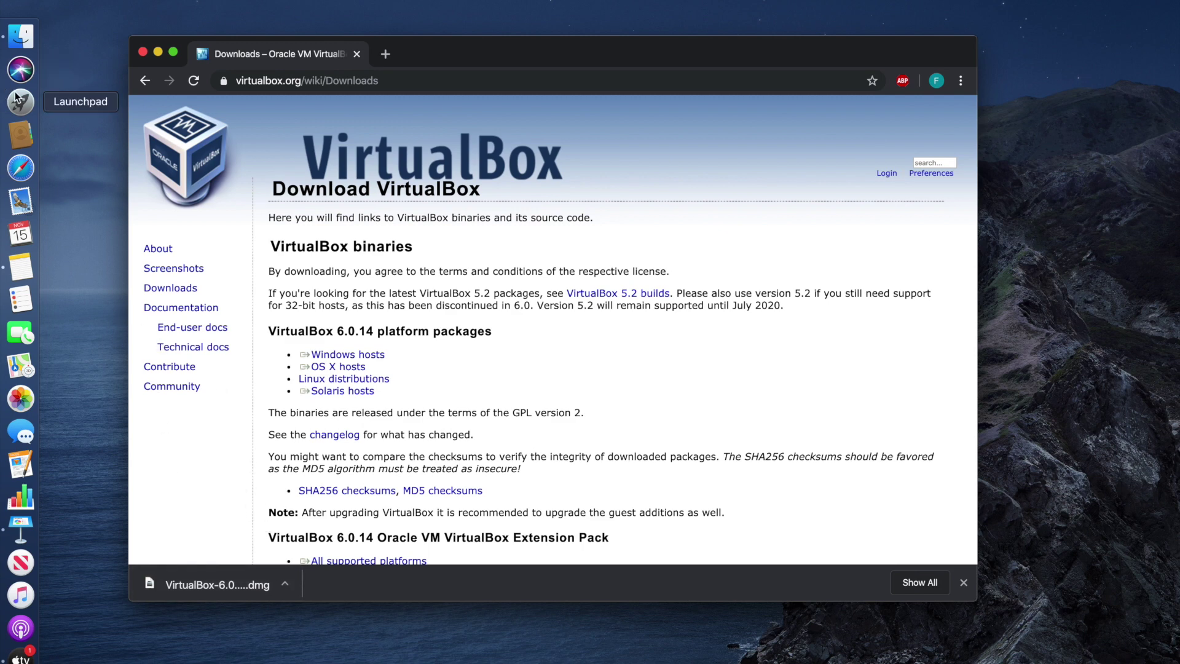
left_click(21, 39)
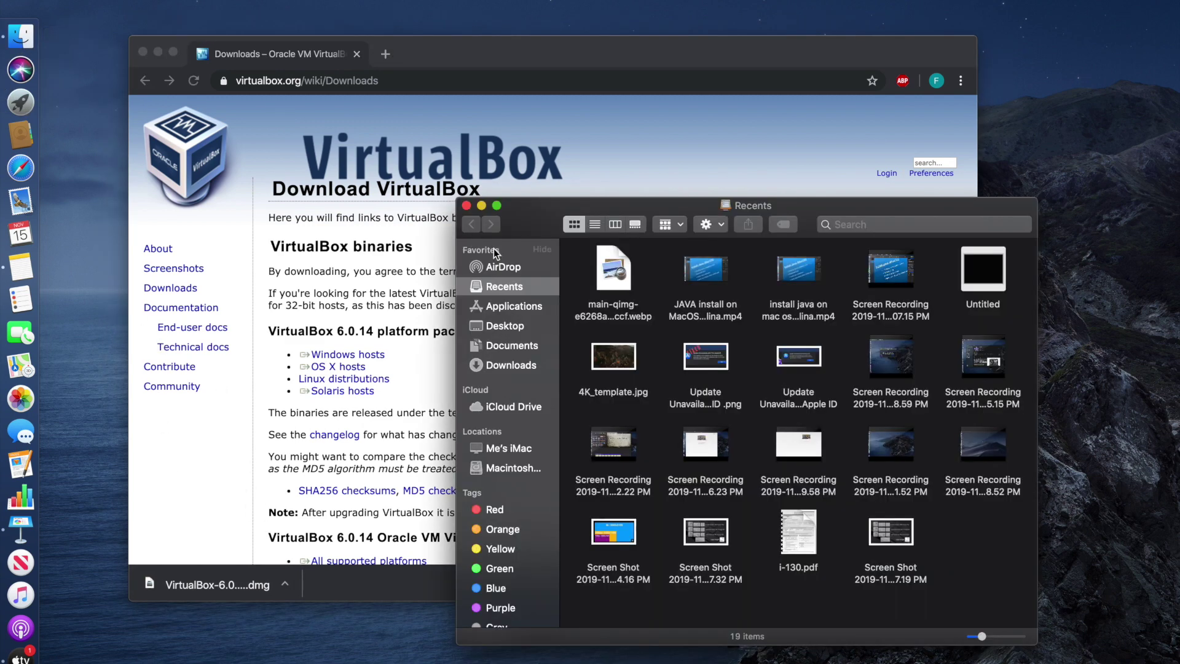
Mount VirtualBox-6.0.14-133895-OSX.dmg from the Downloads folder
left_click(501, 366)
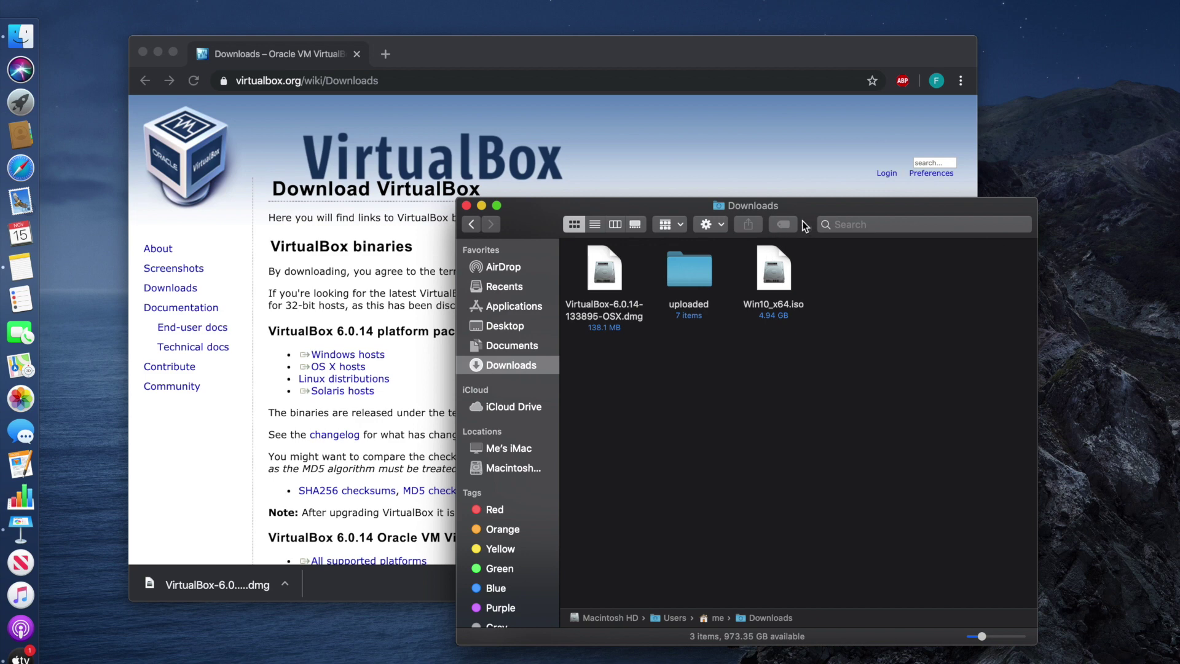
left_click_drag(817, 211, 562, 173)
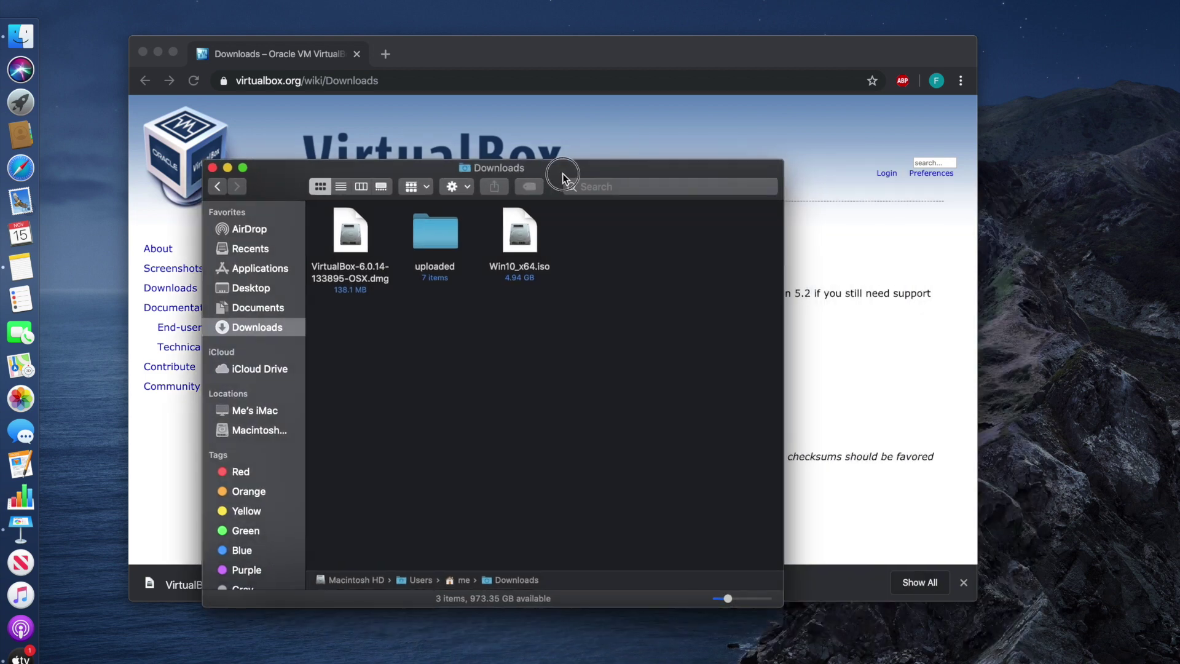
left_click(362, 234)
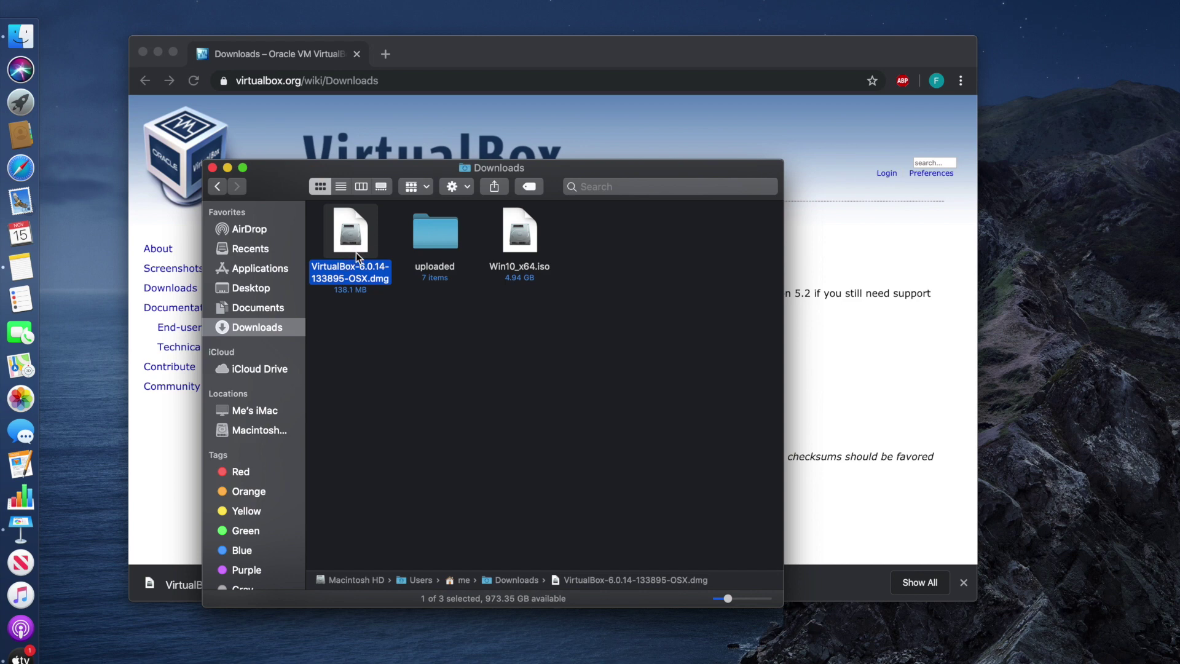
double_click(349, 243)
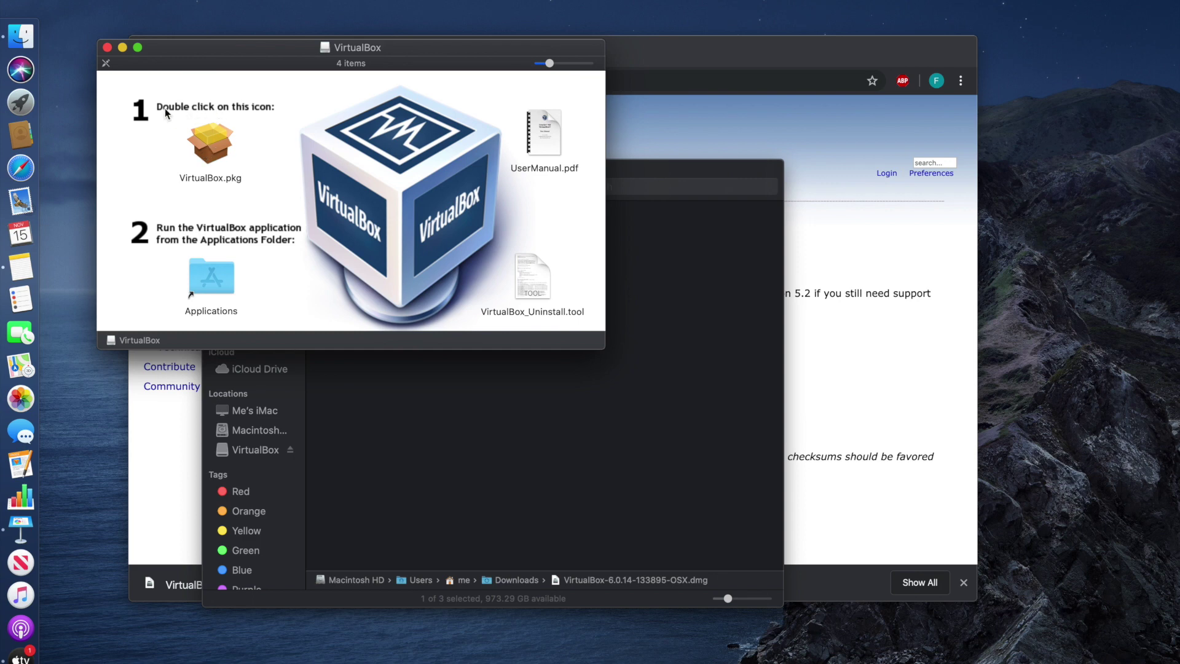
Run VirtualBox.pkg through a standard install on Macintosh HD, authorizing with the admin password
double_click(208, 152)
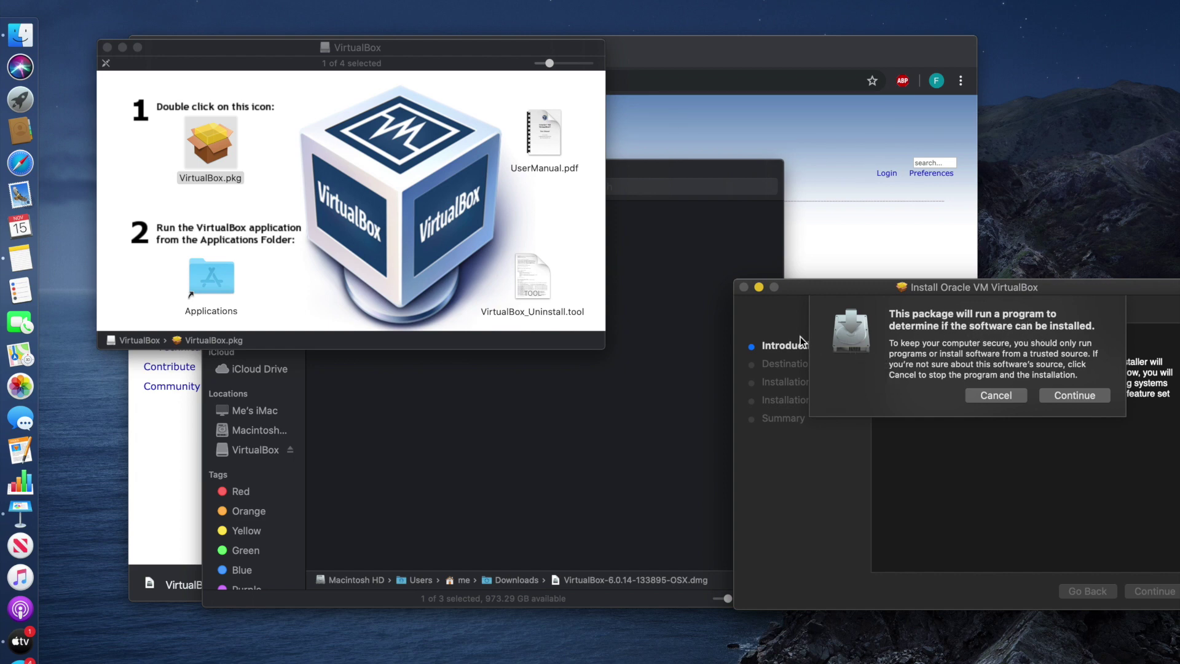
left_click(1085, 396)
left_click_drag(994, 287, 967, 251)
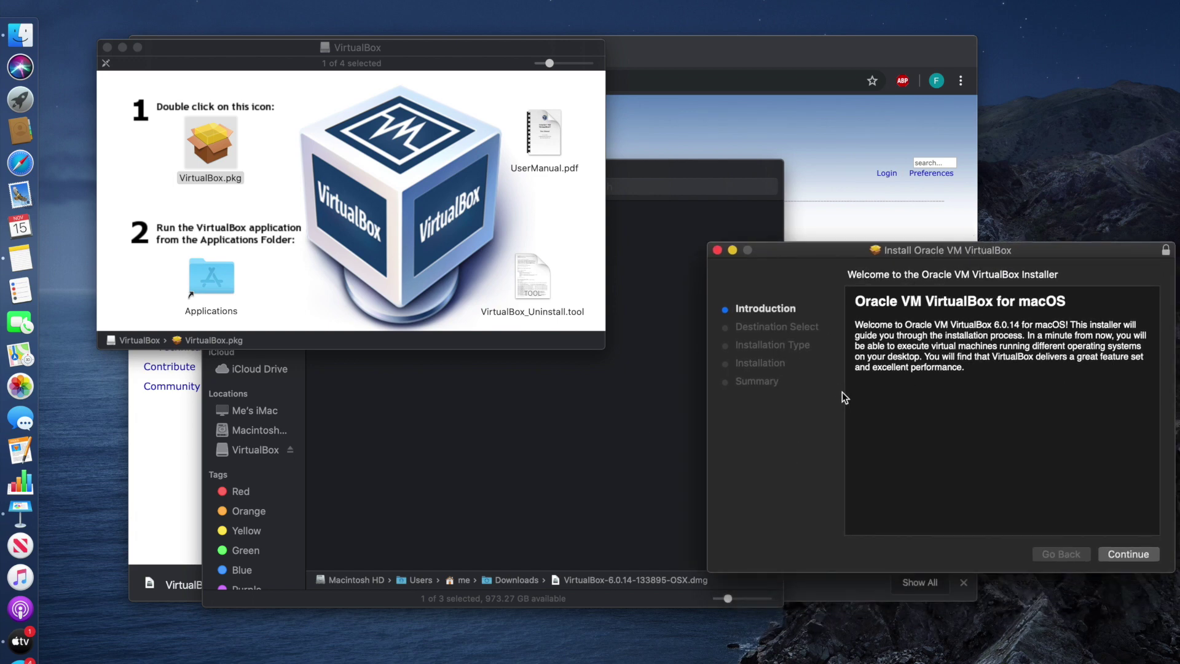
left_click(1134, 555)
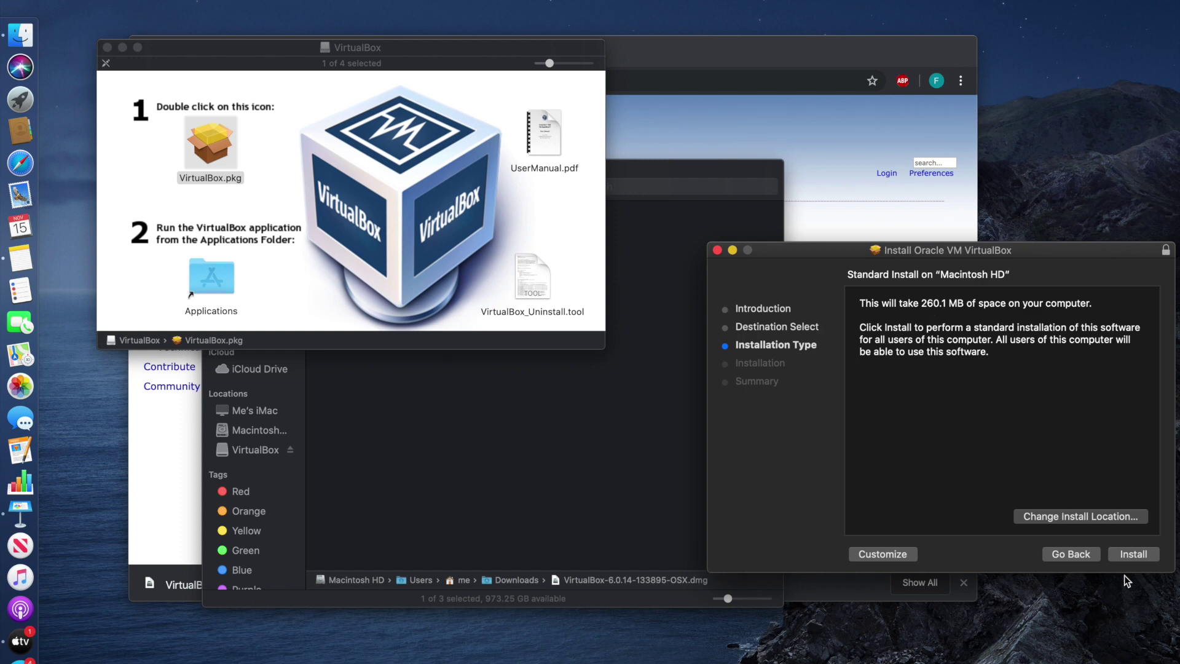
left_click(1137, 556)
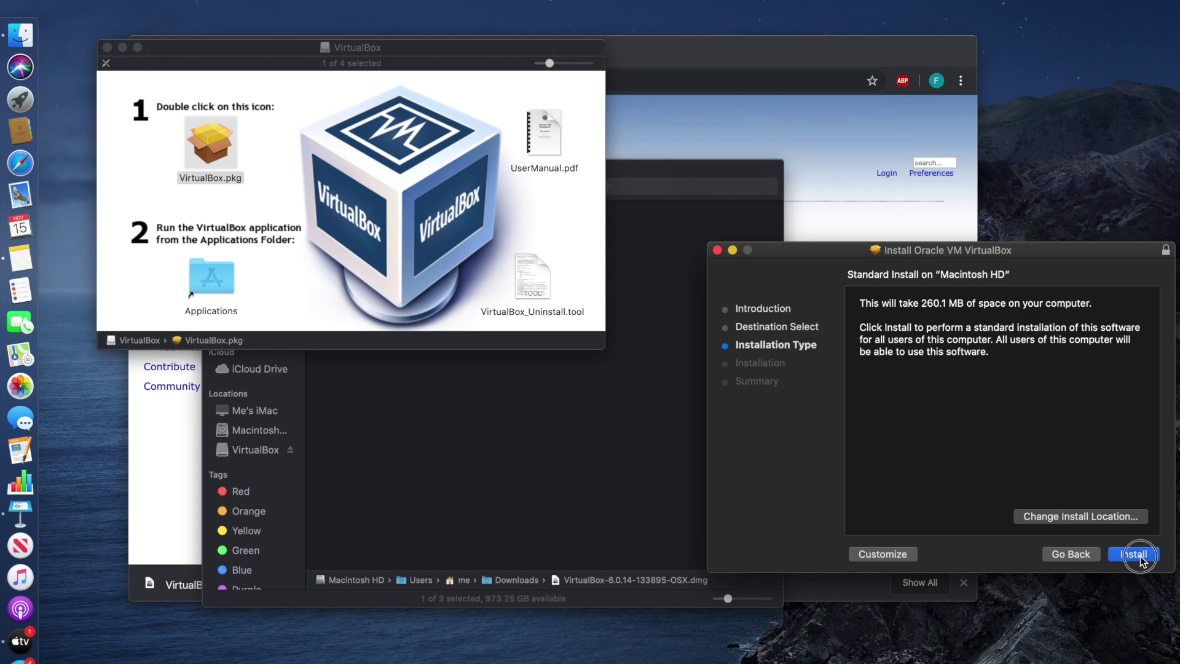
type("••••••")
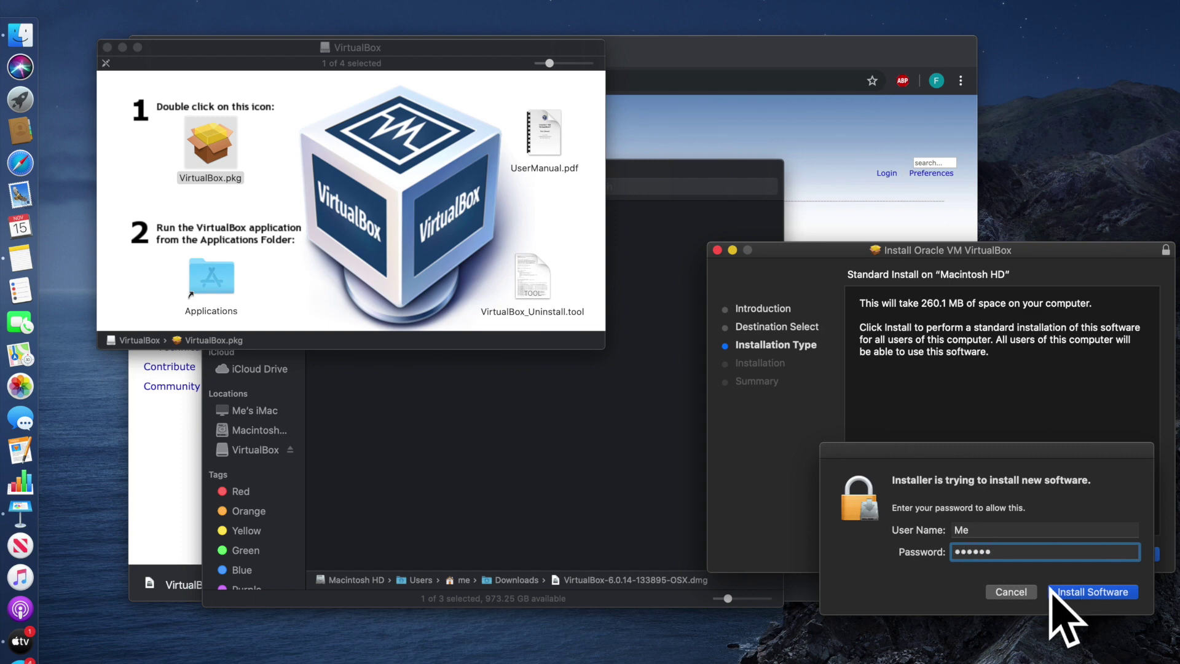
left_click(1086, 594)
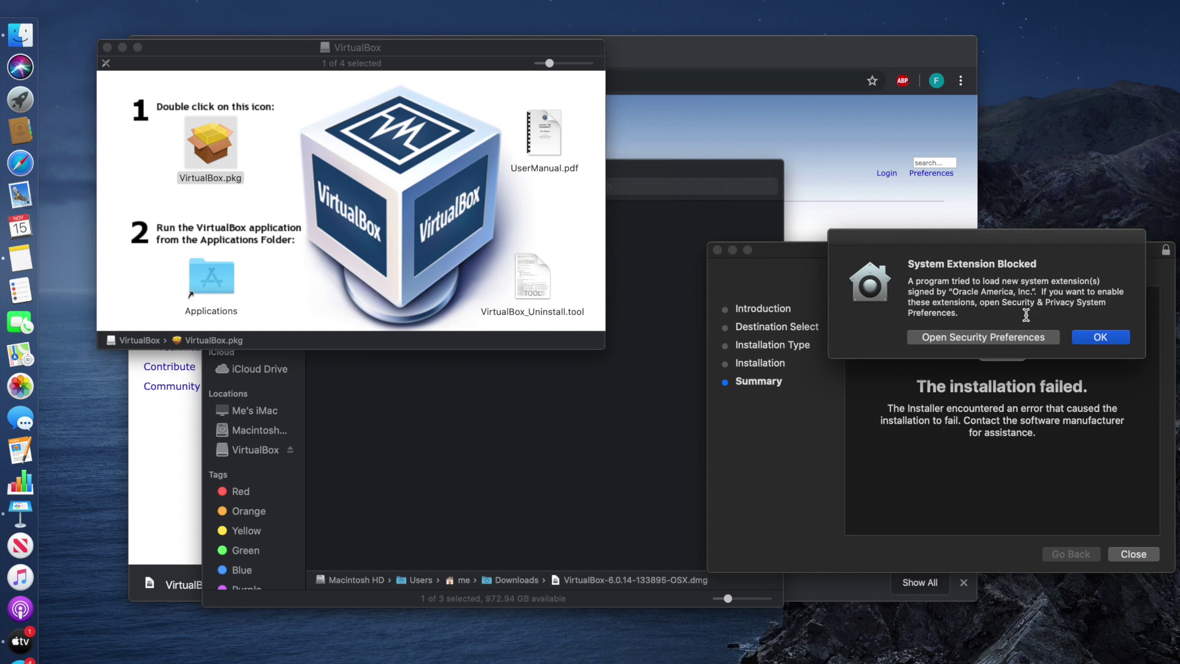
Unlock Security settings with the admin password and allow the blocked Oracle America system software
left_click(987, 342)
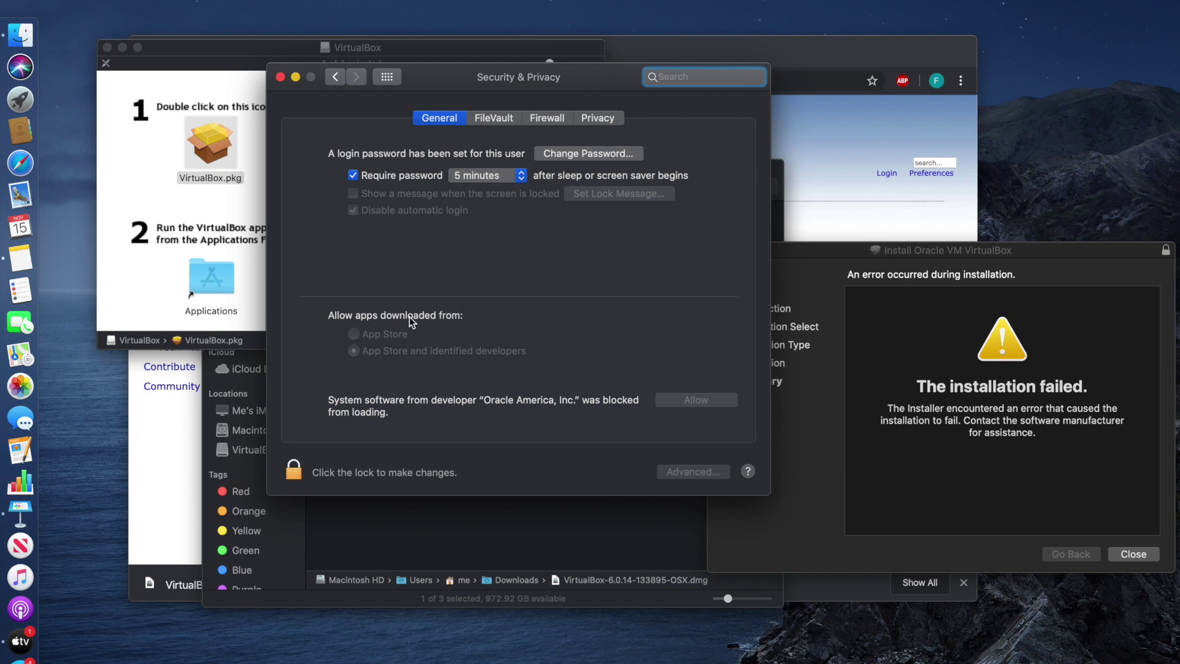
left_click(330, 477)
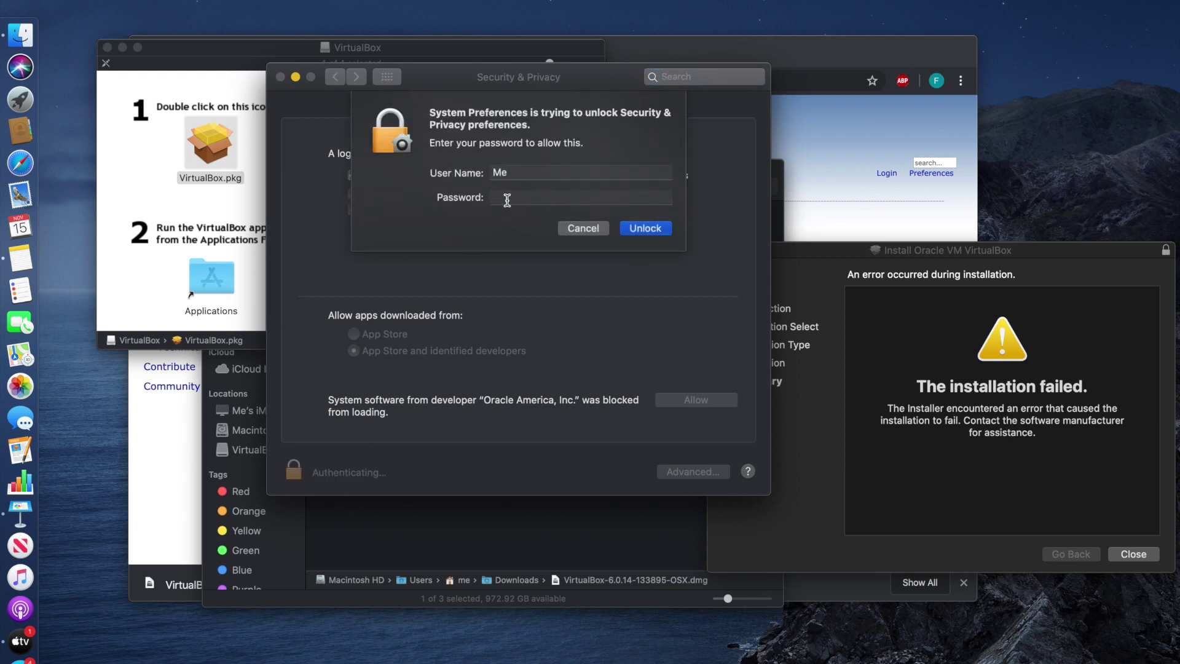
type("••••••")
left_click(643, 231)
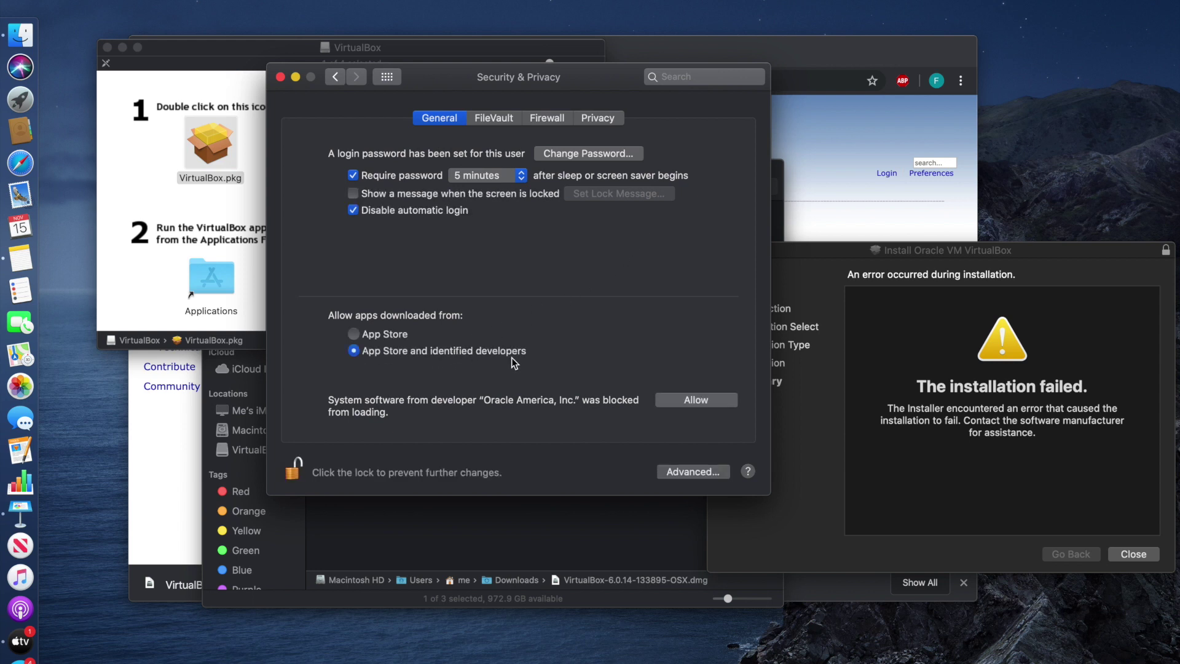
left_click(701, 401)
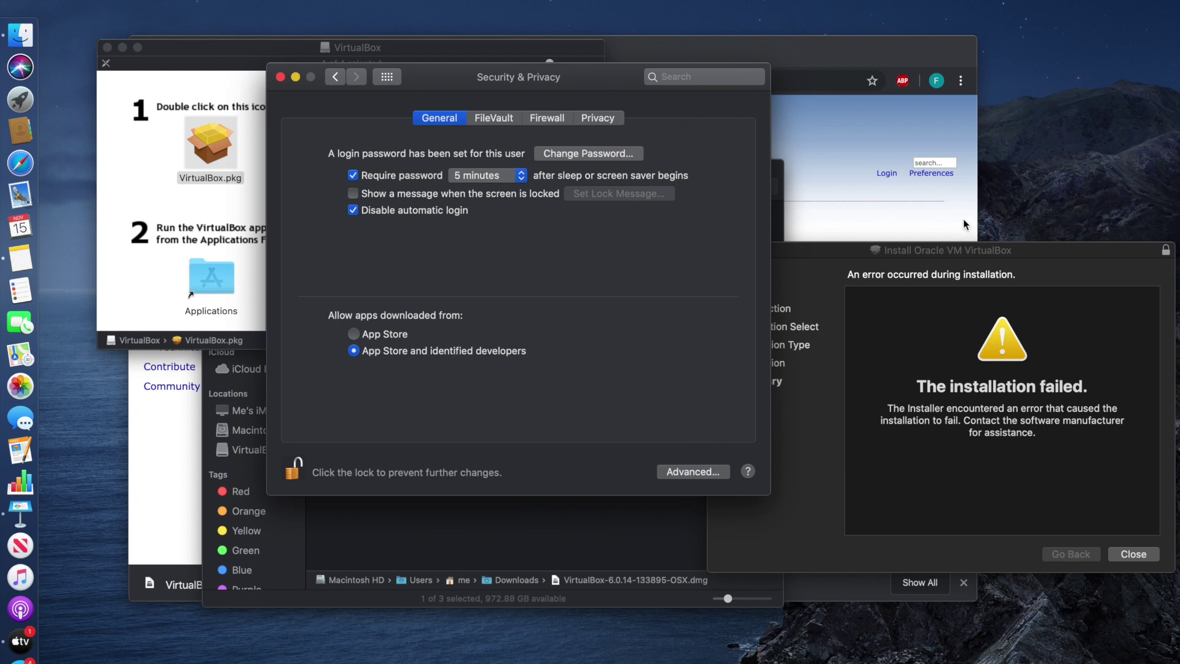
Close the failed VirtualBox installer, keeping its disk image and granting Downloads folder access
left_click(950, 253)
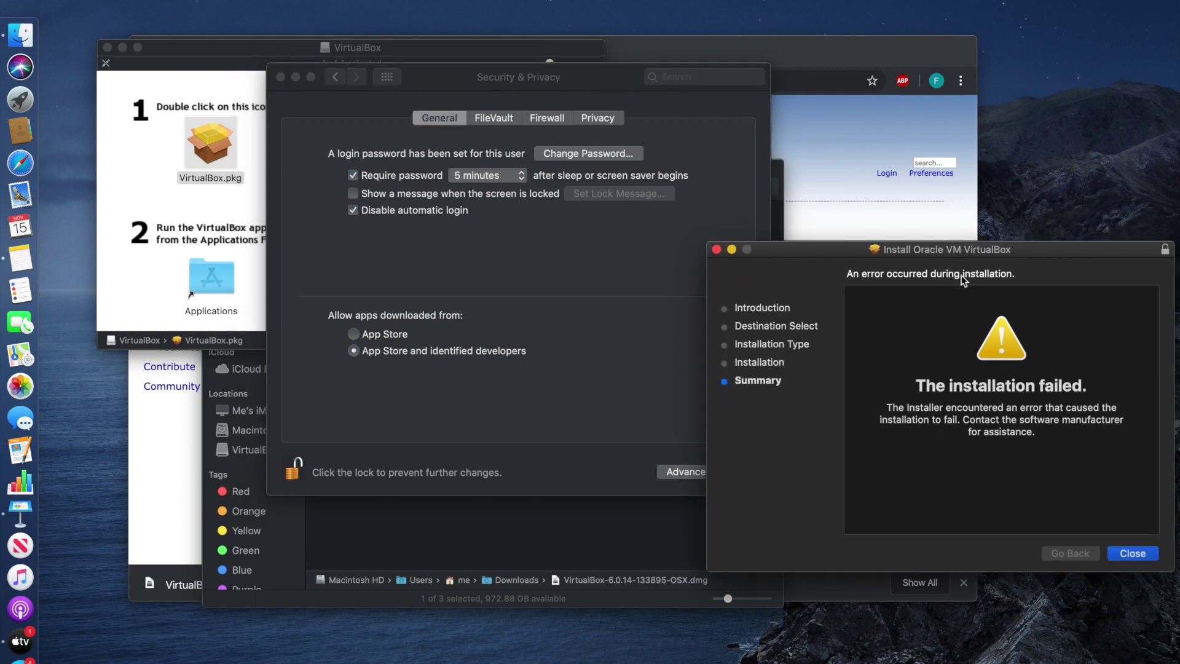
left_click(1138, 554)
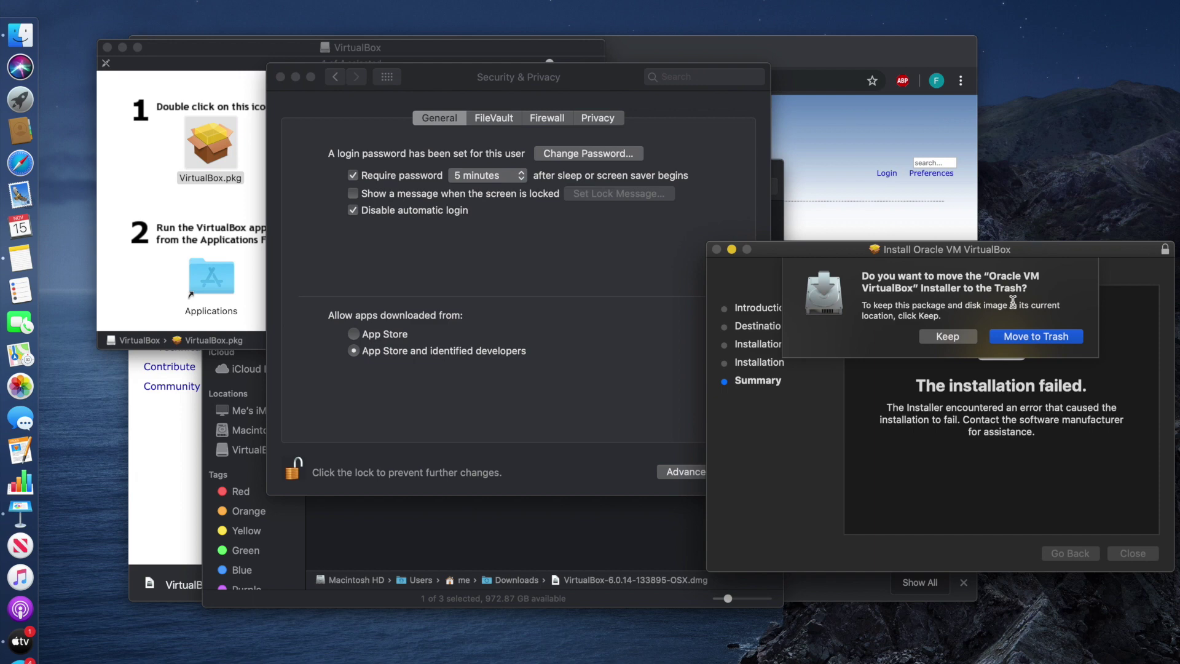
left_click(1018, 338)
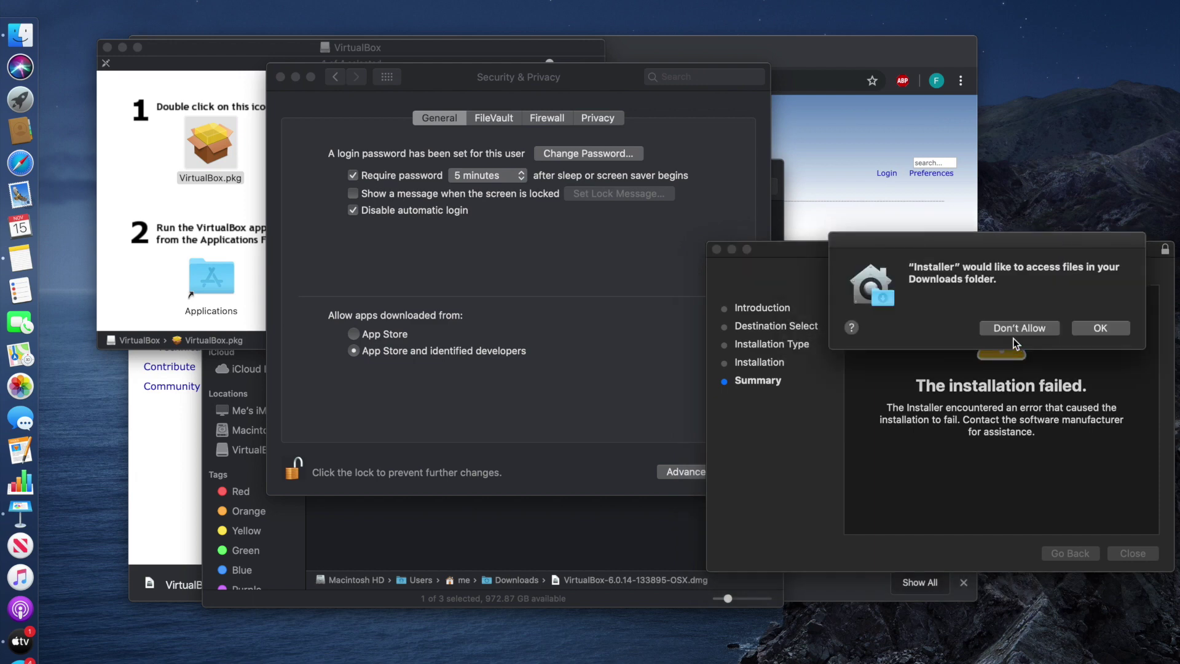
left_click(1099, 330)
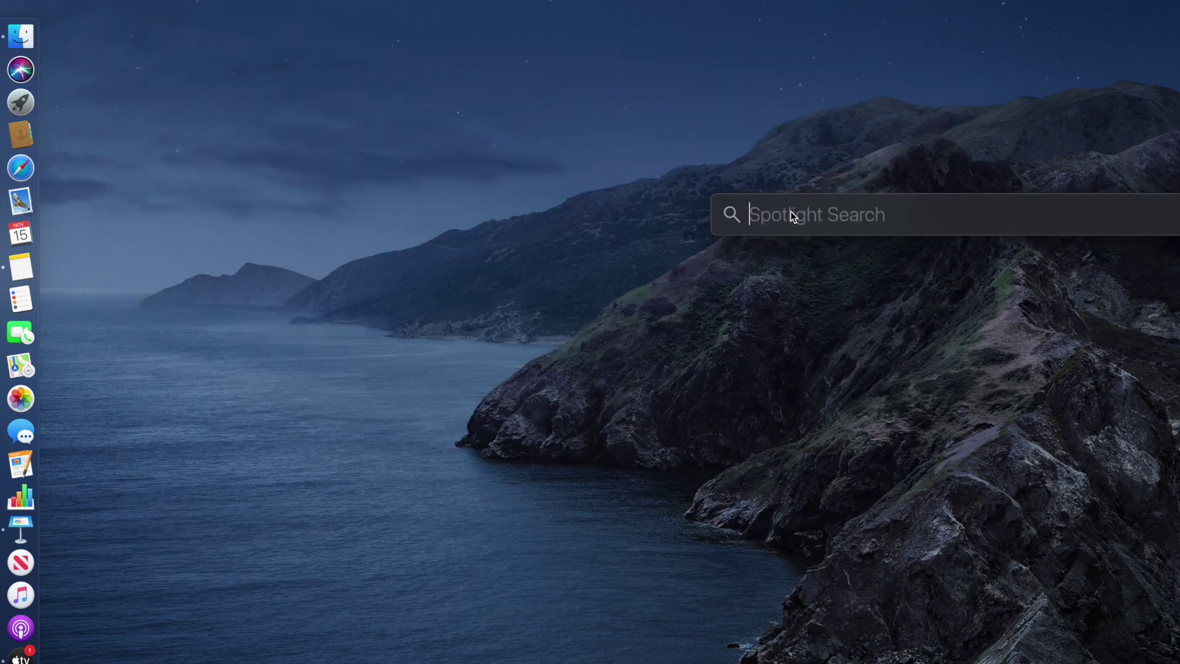
Launch VirtualBox via a Spotlight search for 'viru' and move the Manager window fully into view
type("viru")
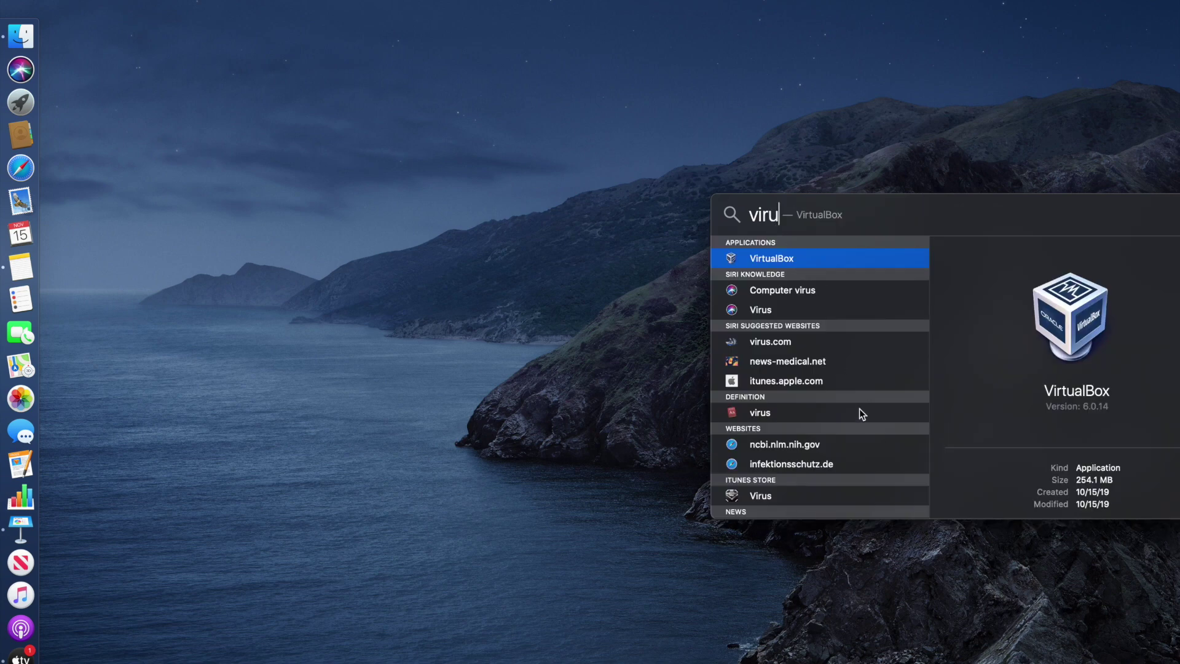
left_click(780, 259)
double_click(795, 258)
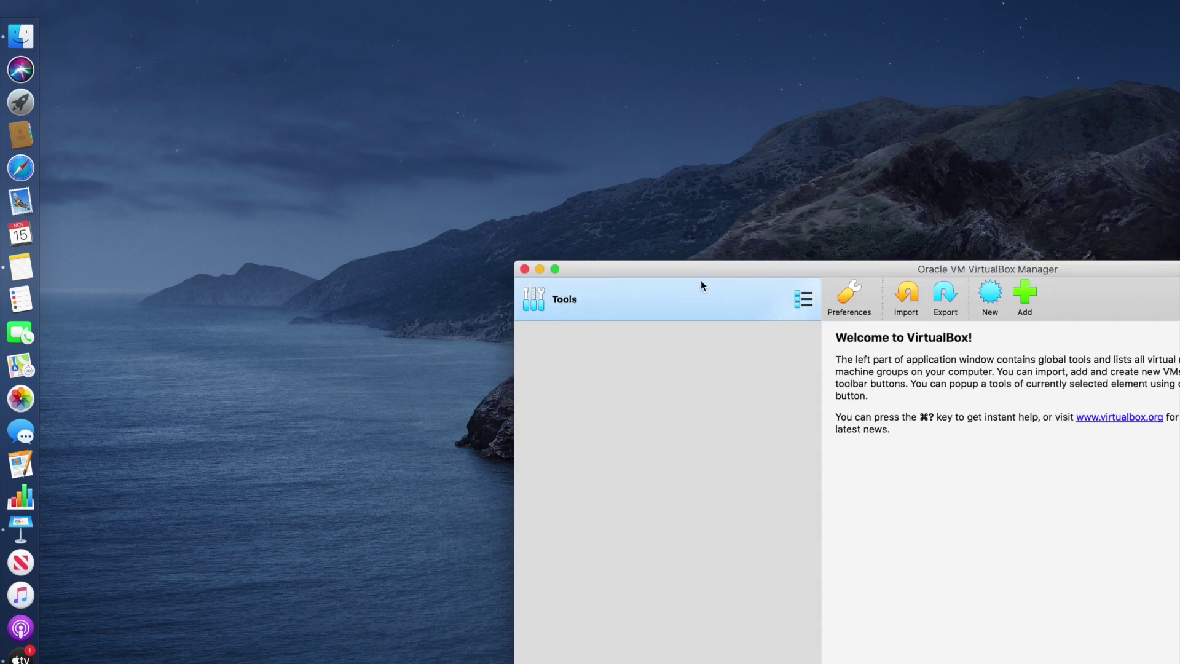
left_click_drag(785, 266, 374, 65)
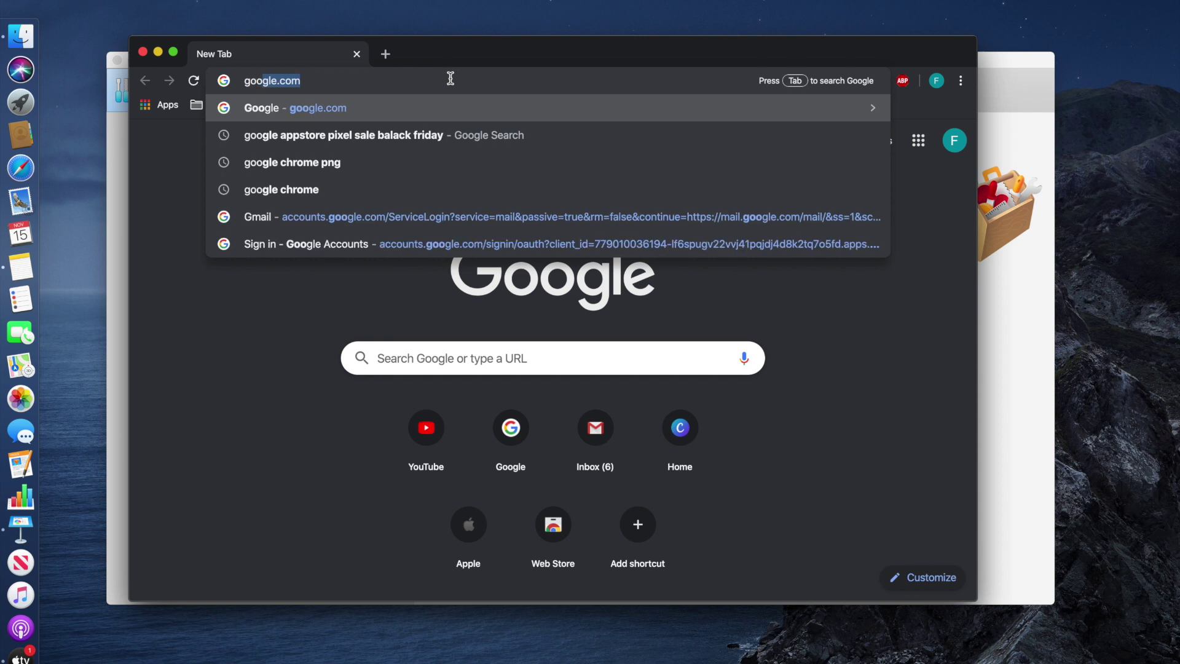
Search Google for 'windows 10' and scroll to Microsoft's Windows 10 ISO download result
key("Return")
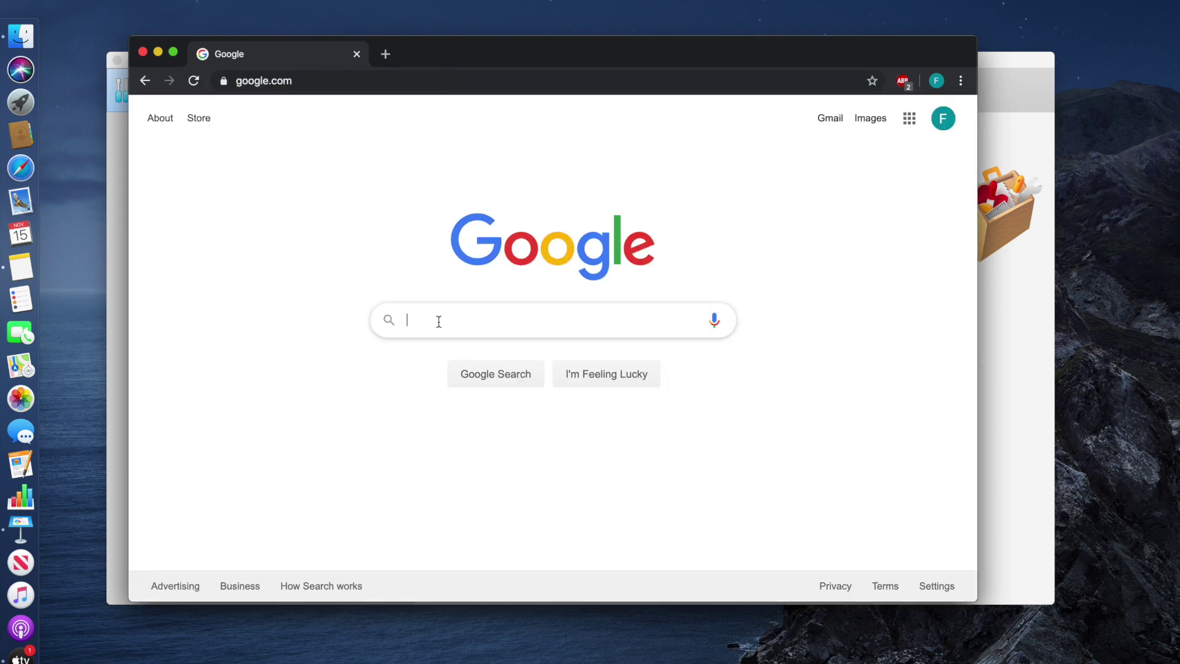
left_click(440, 320)
type("win")
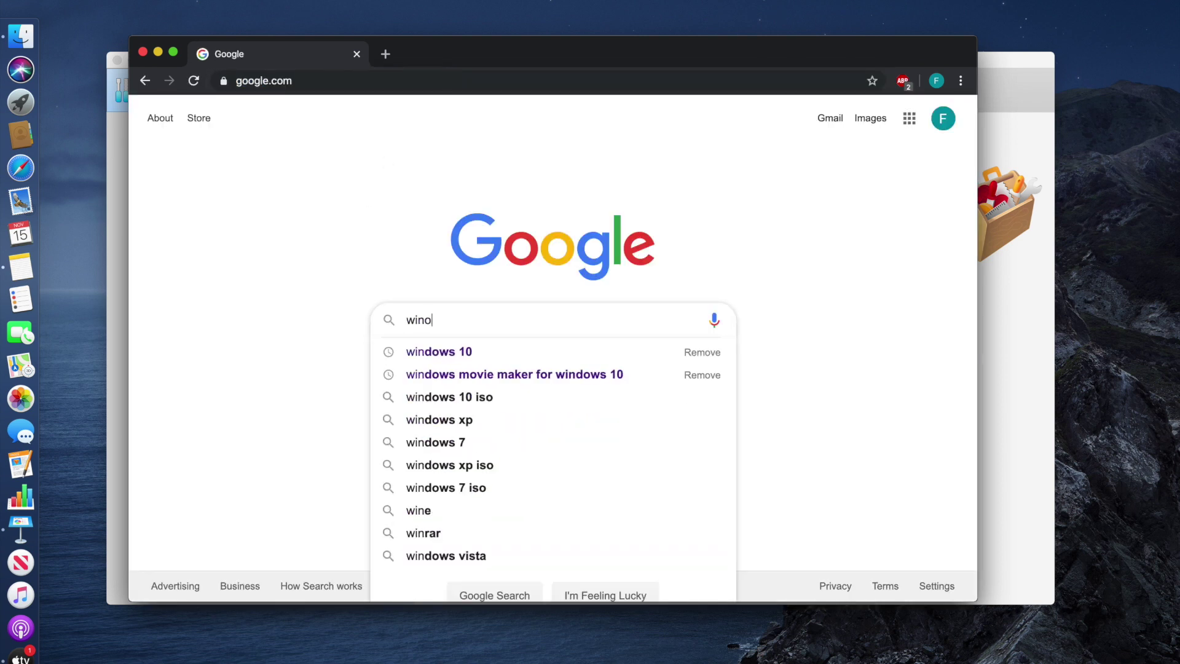
type("dows 10")
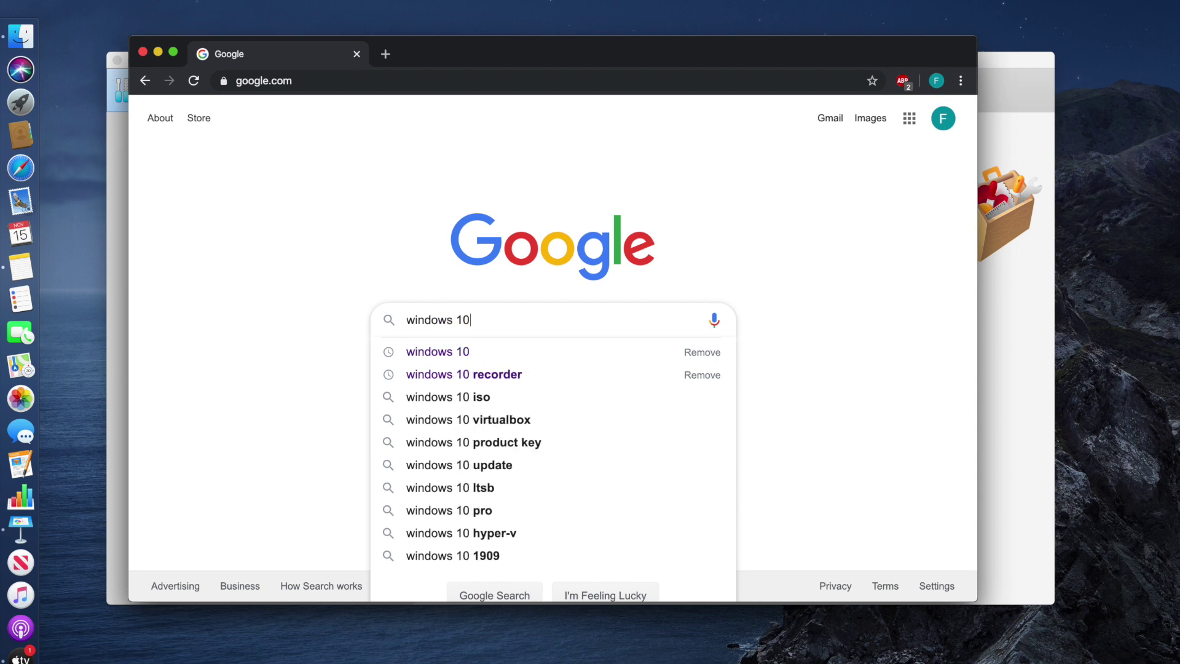
key("Return")
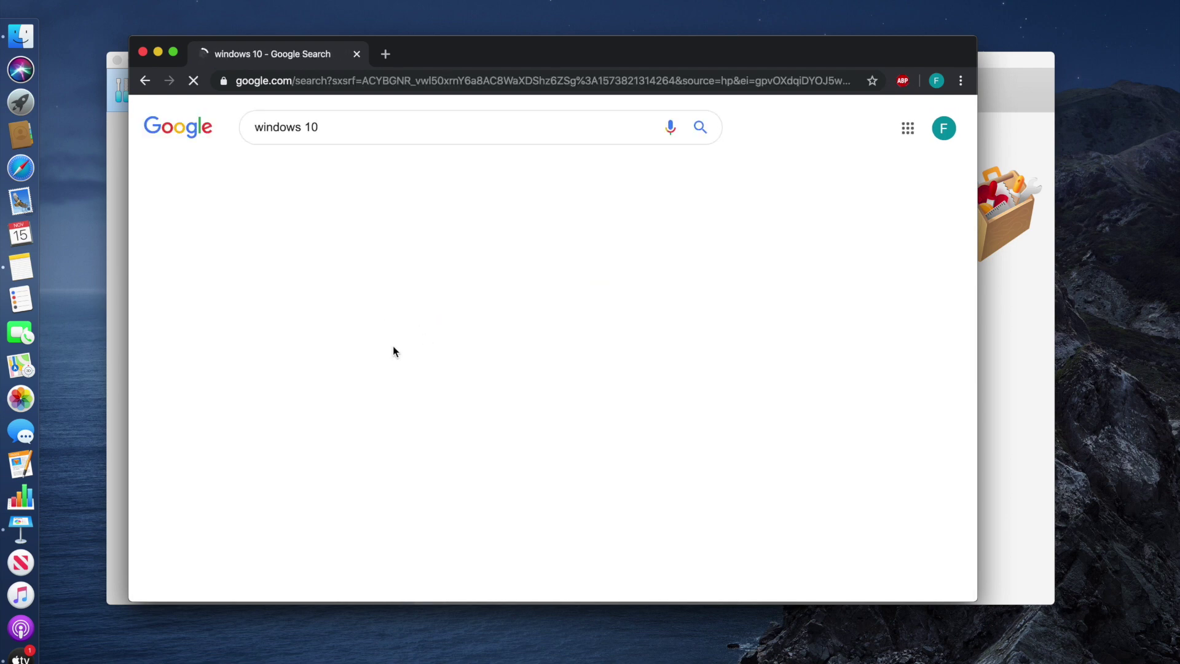
scroll(610, 390, "down", 5)
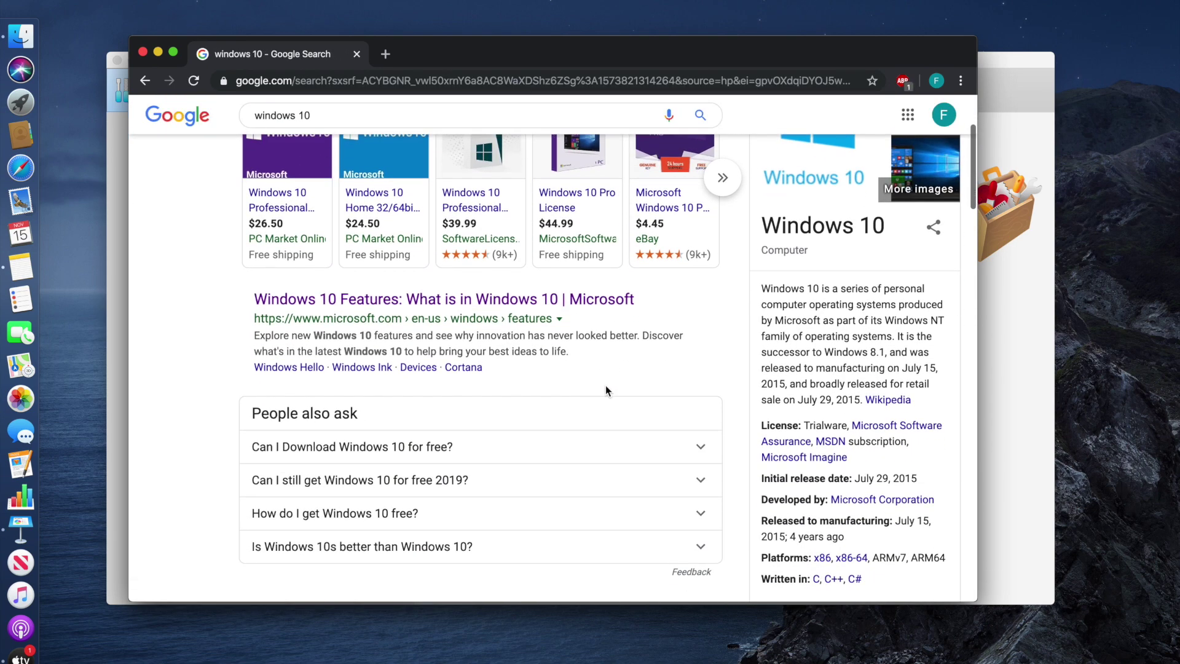
scroll(417, 376, "down", 2)
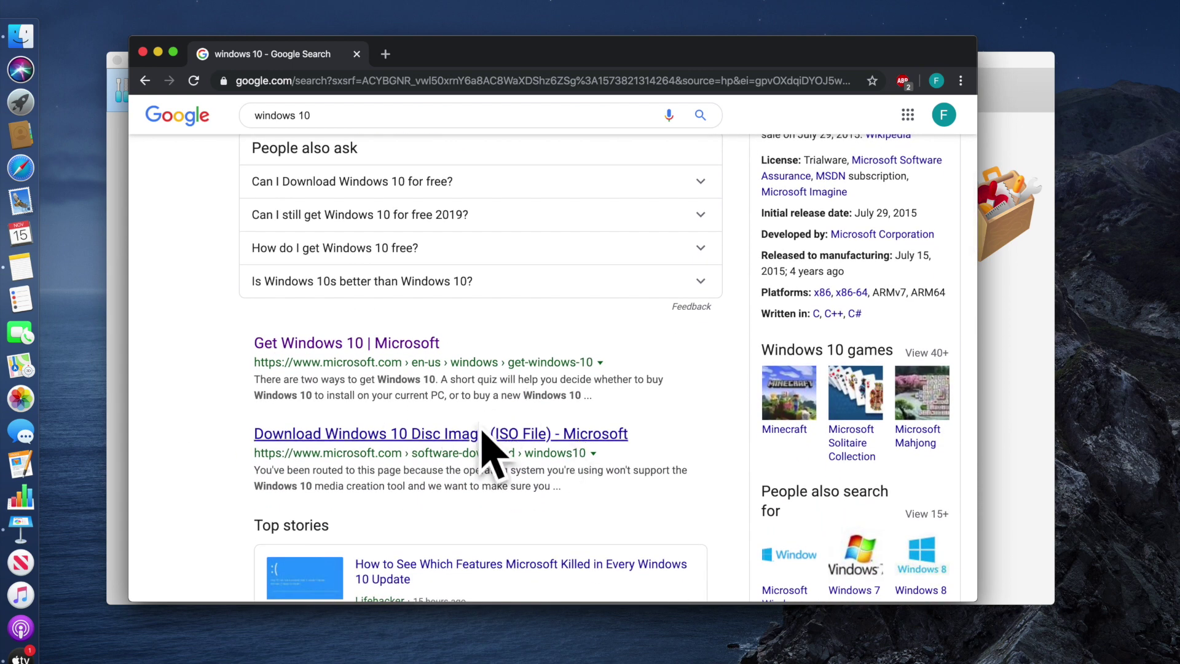
Select the Windows 10 edition on Microsoft's disc image download page, then minimise Chrome
left_click(405, 435)
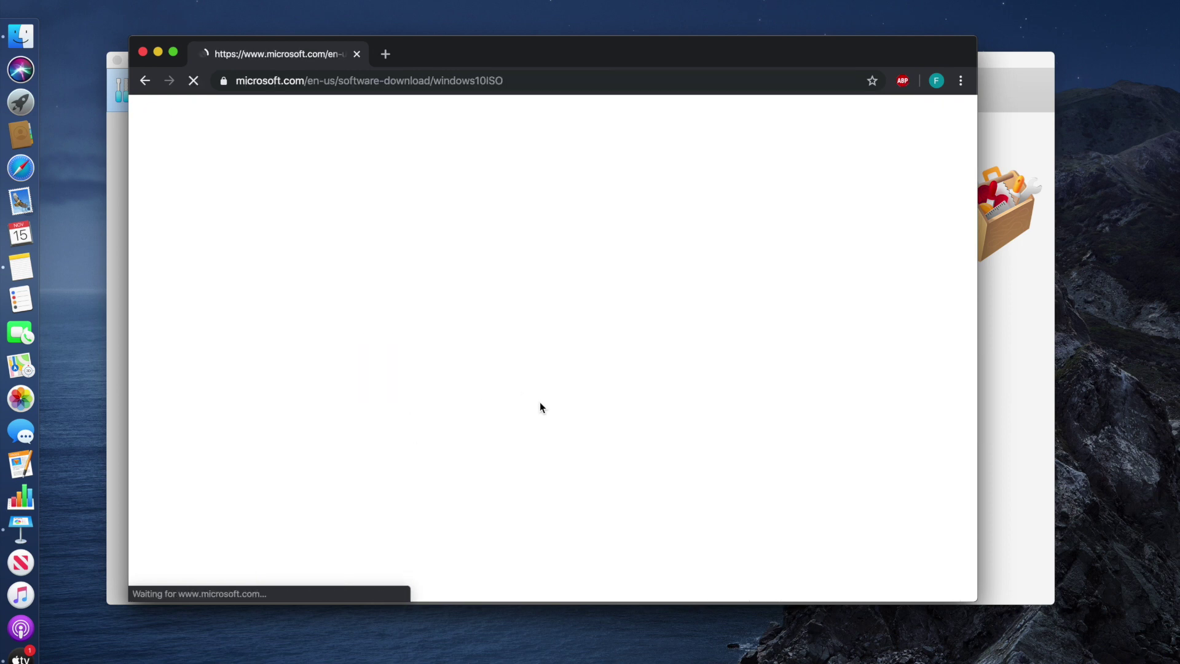
scroll(571, 412, "down", 5)
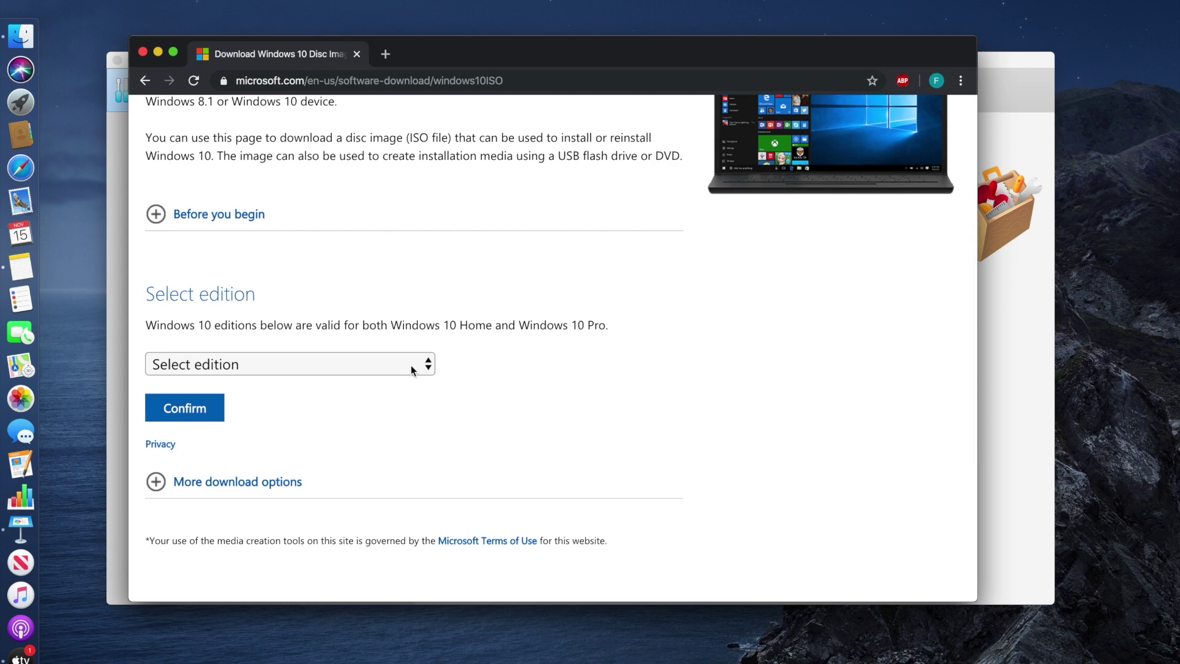
left_click(414, 366)
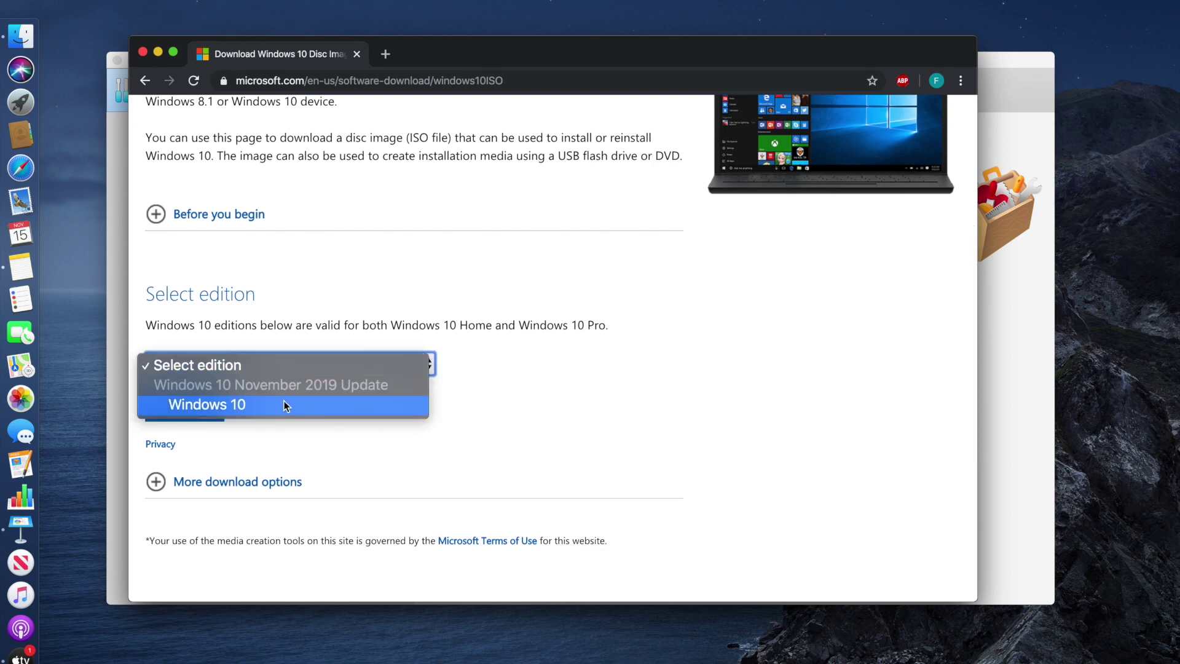
left_click(246, 406)
scroll(481, 400, "down", 3)
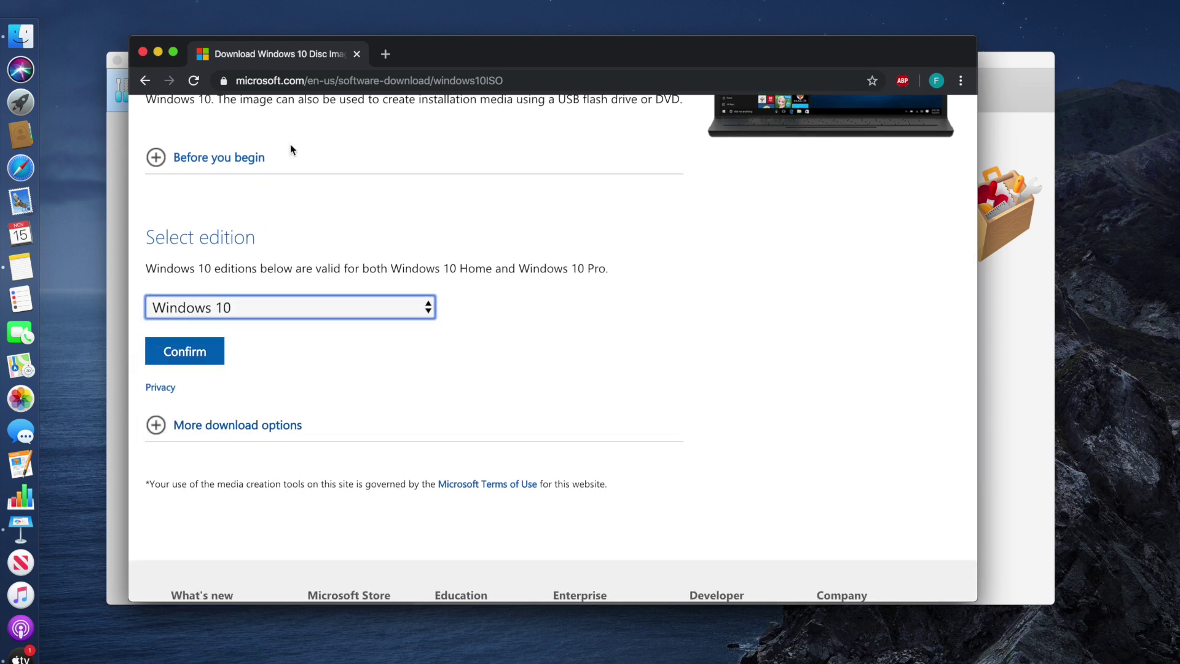
left_click(158, 53)
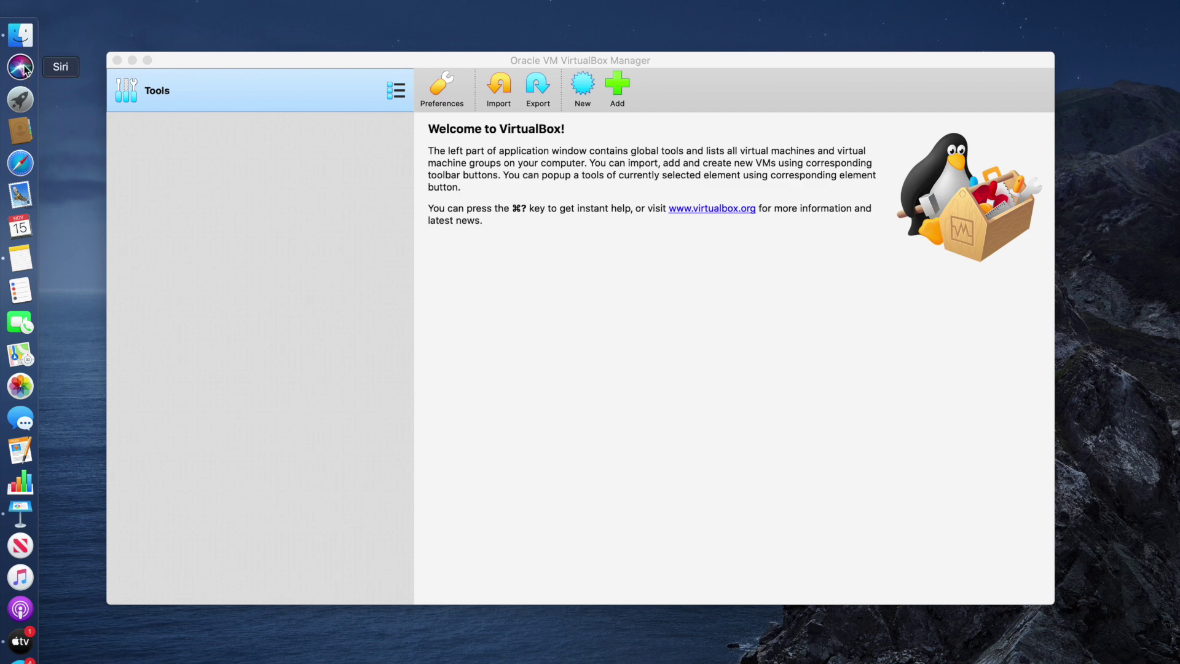
Confirm the 4.94 GB Win10_x64.iso is in Downloads, then return to VirtualBox Manager
left_click(21, 35)
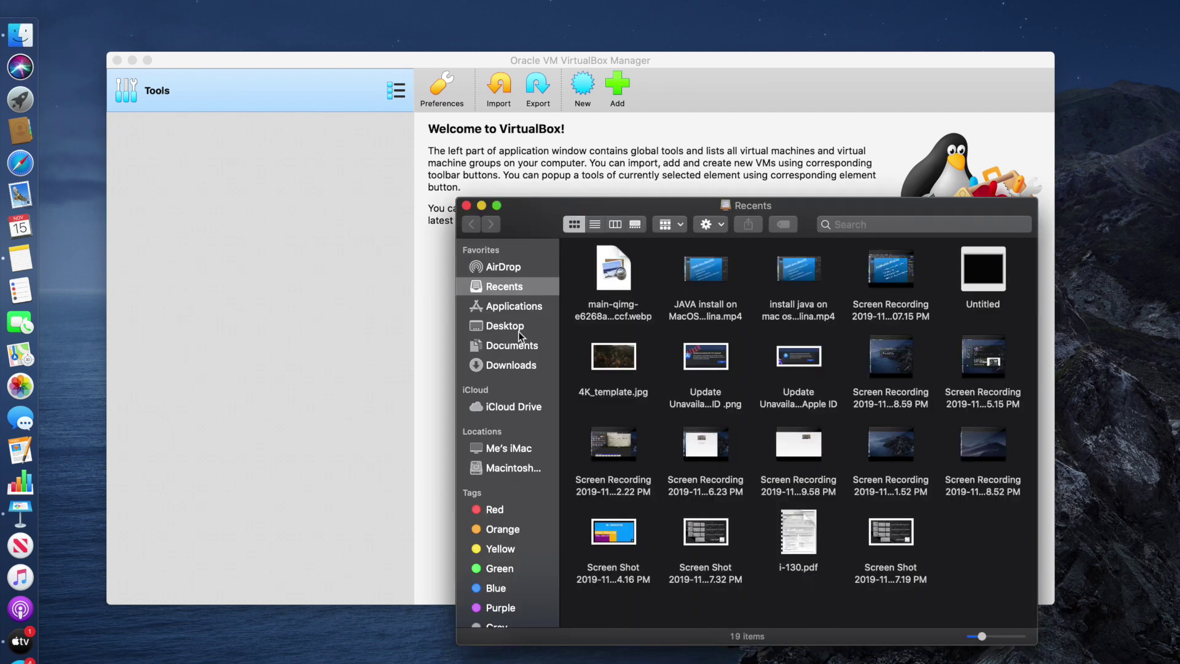
left_click(510, 366)
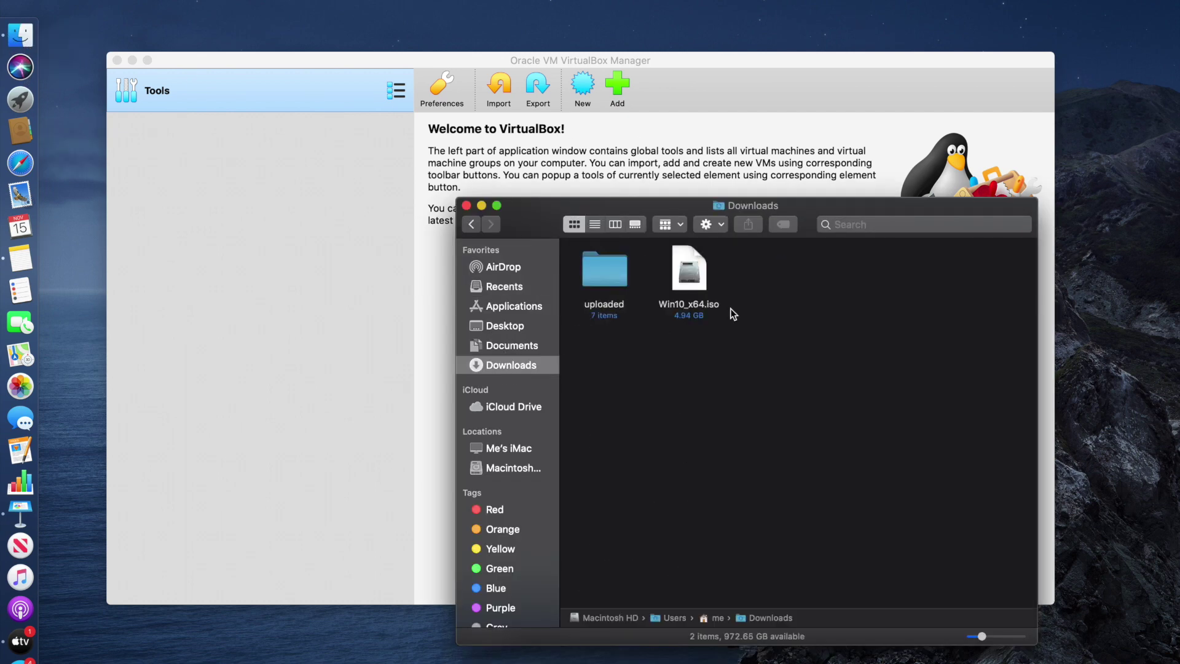
left_click(705, 274)
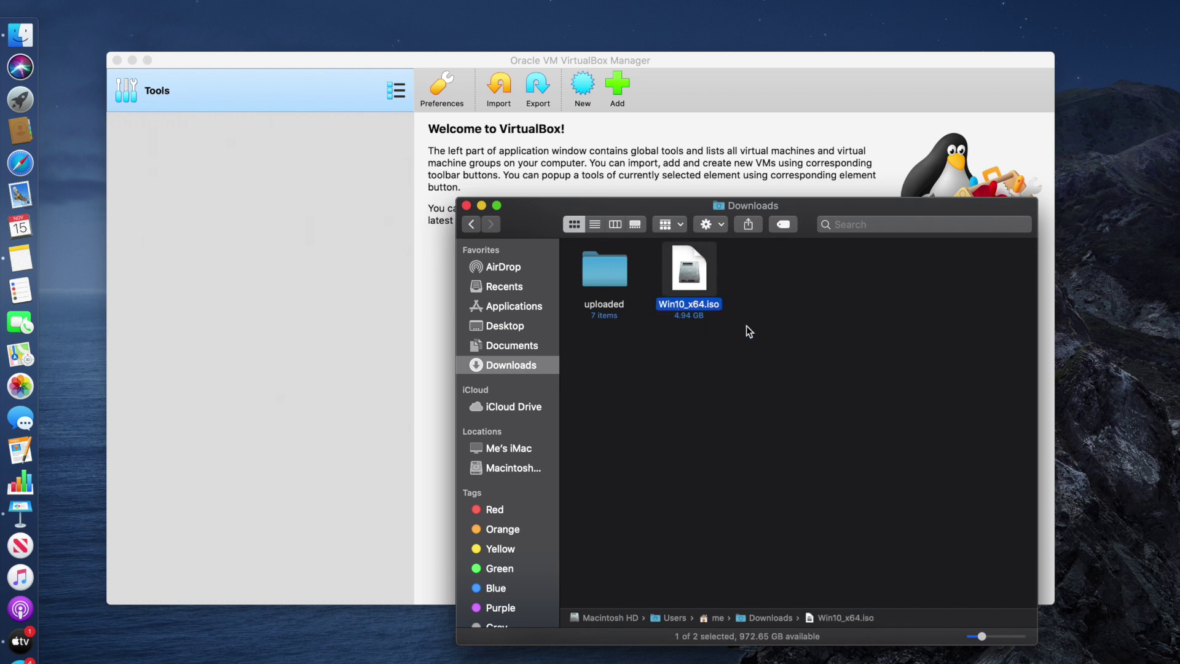
left_click(482, 206)
left_click(327, 57)
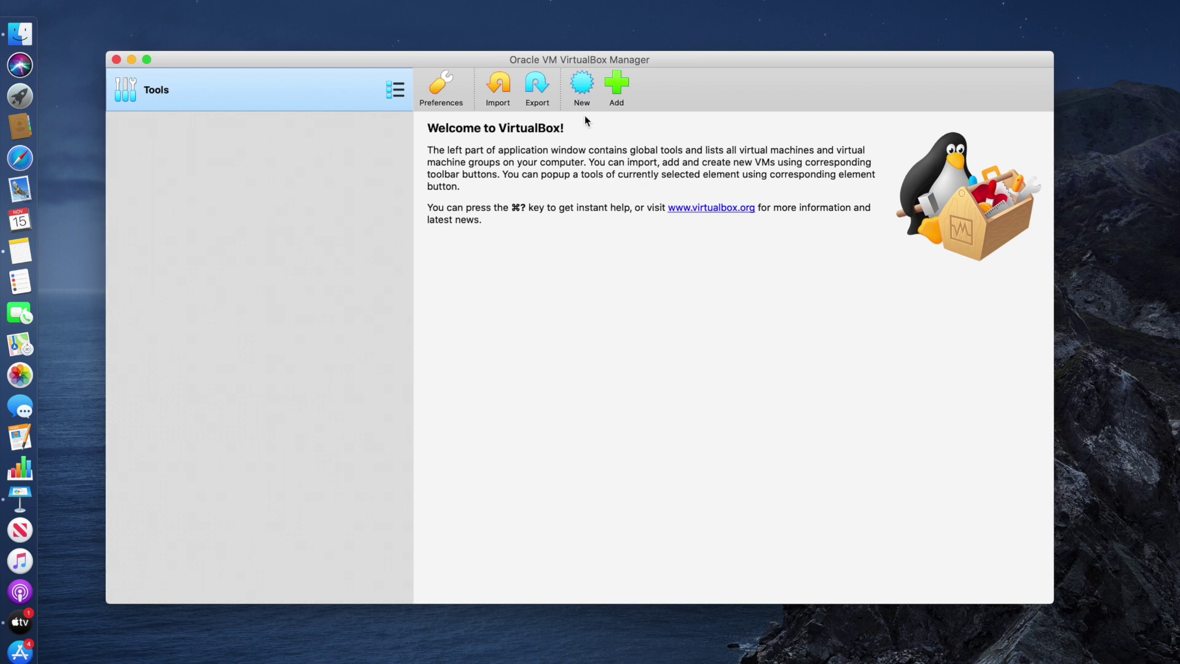
Create a new VM named FewSteps_Windows10 as Windows 10 (64-bit) and continue to memory
left_click(582, 85)
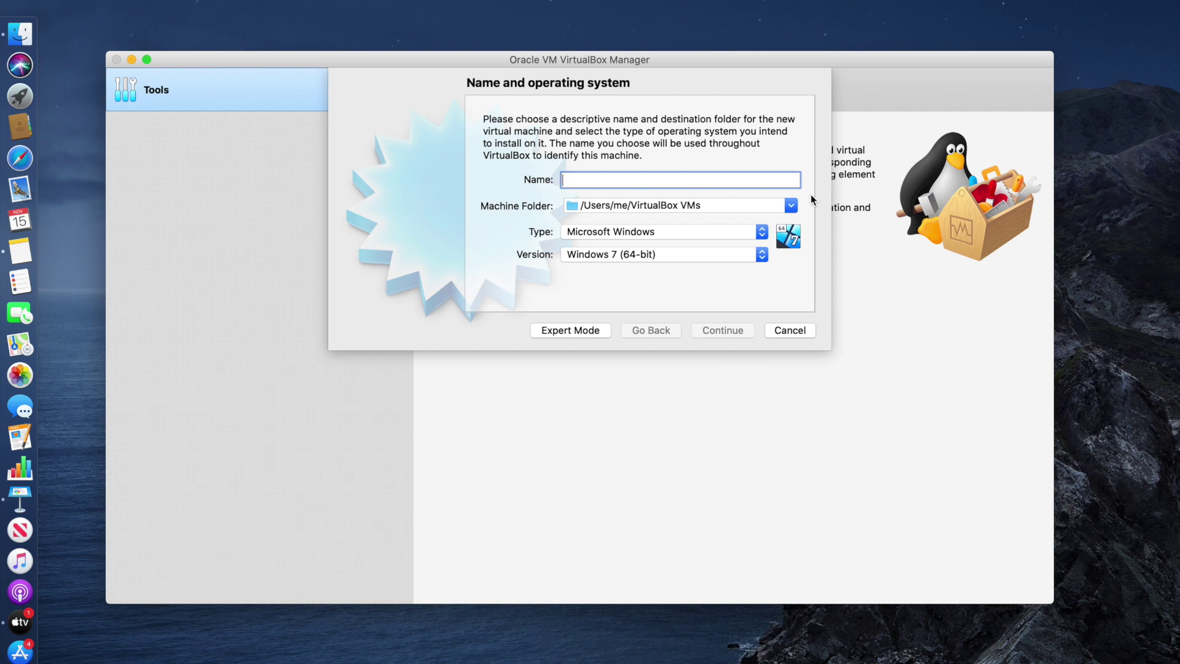
type("FewSteps_Windows10")
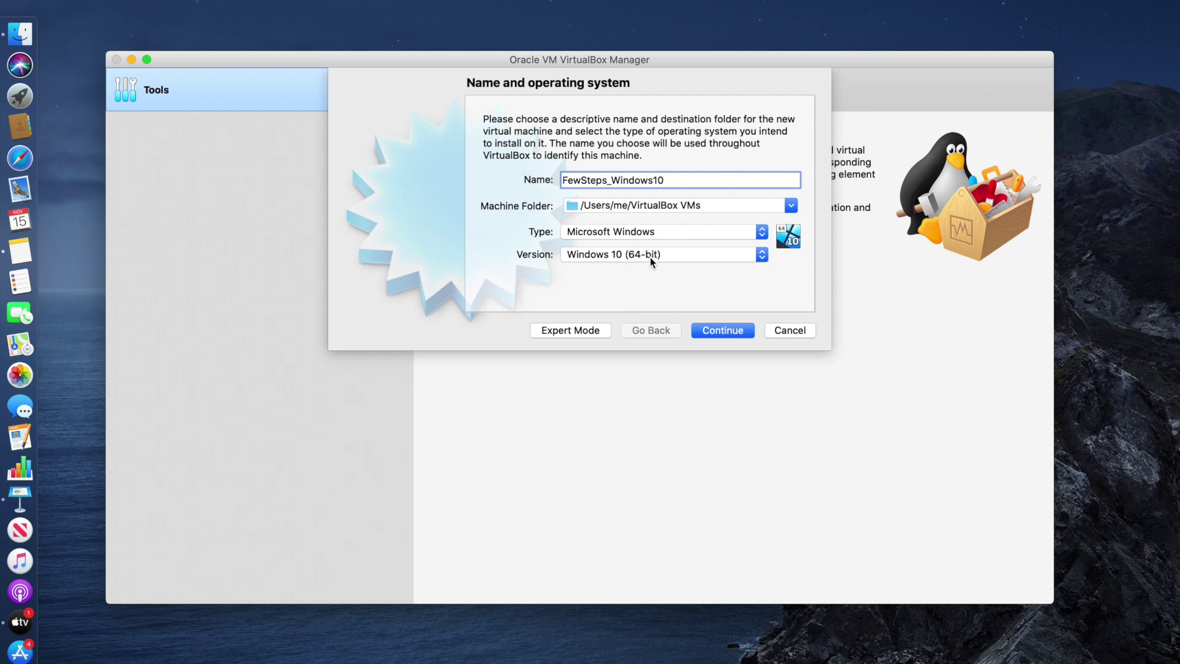
left_click(730, 333)
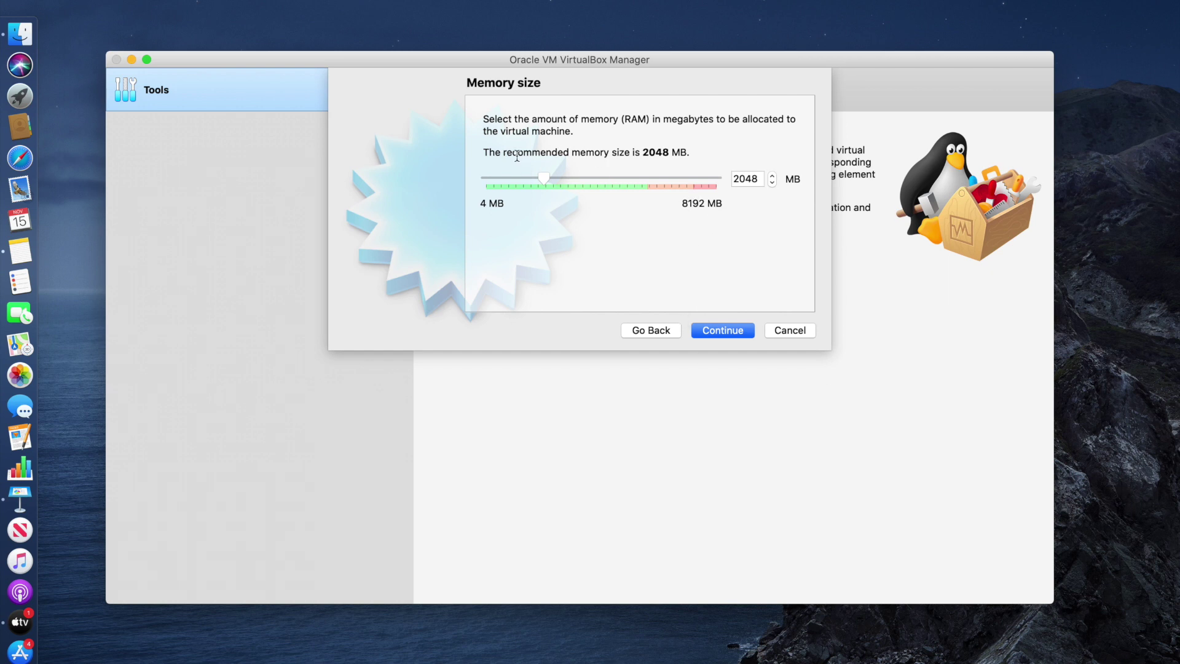
Keep 2048 MB of memory and choose to create a new virtual hard disk now
left_click_drag(517, 157, 724, 331)
left_click(718, 331)
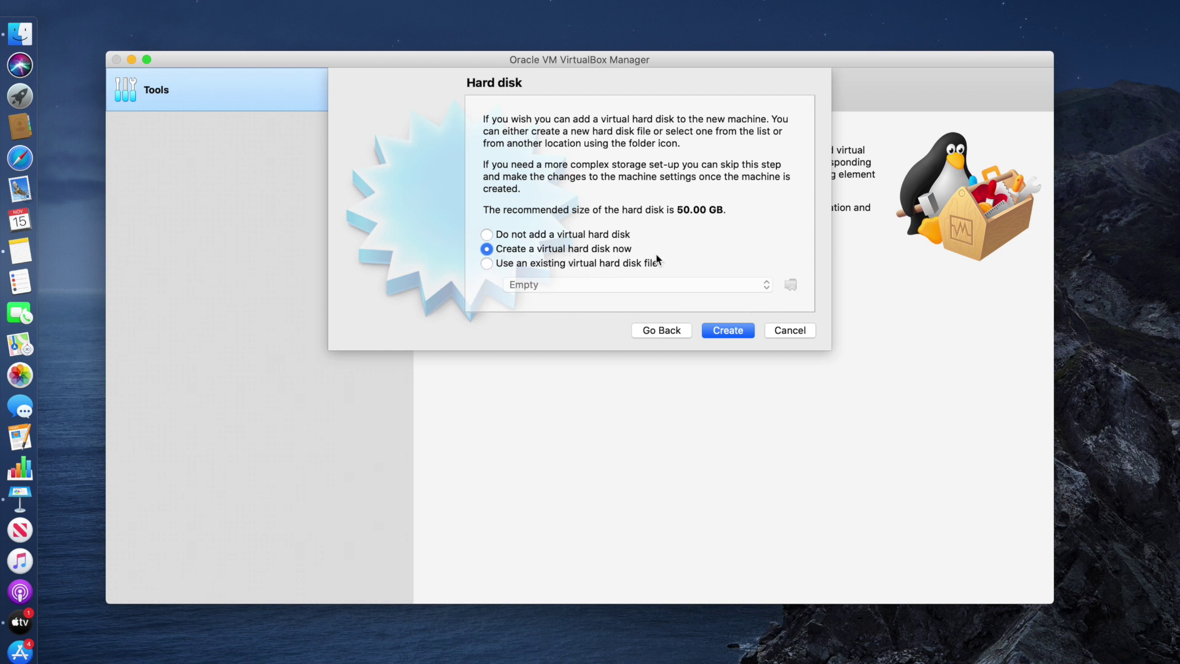
left_click(740, 333)
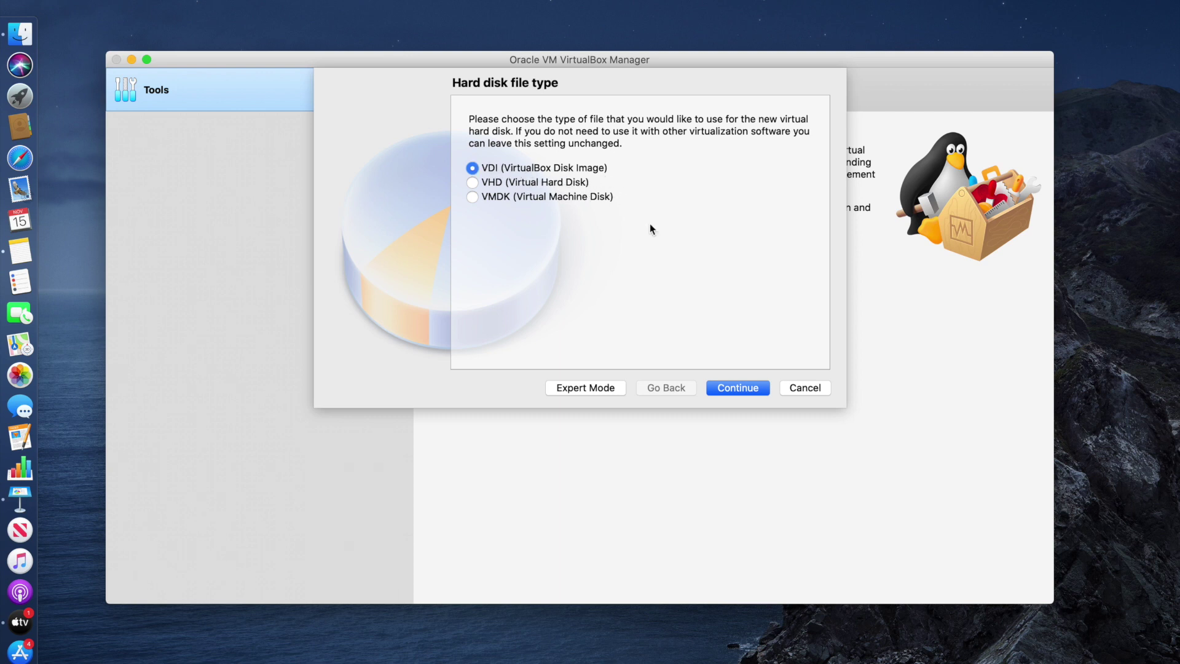
Create a dynamically allocated 50 GB VDI disk, FewSteps_Windows10.vdi, to finish the VM
left_click(745, 389)
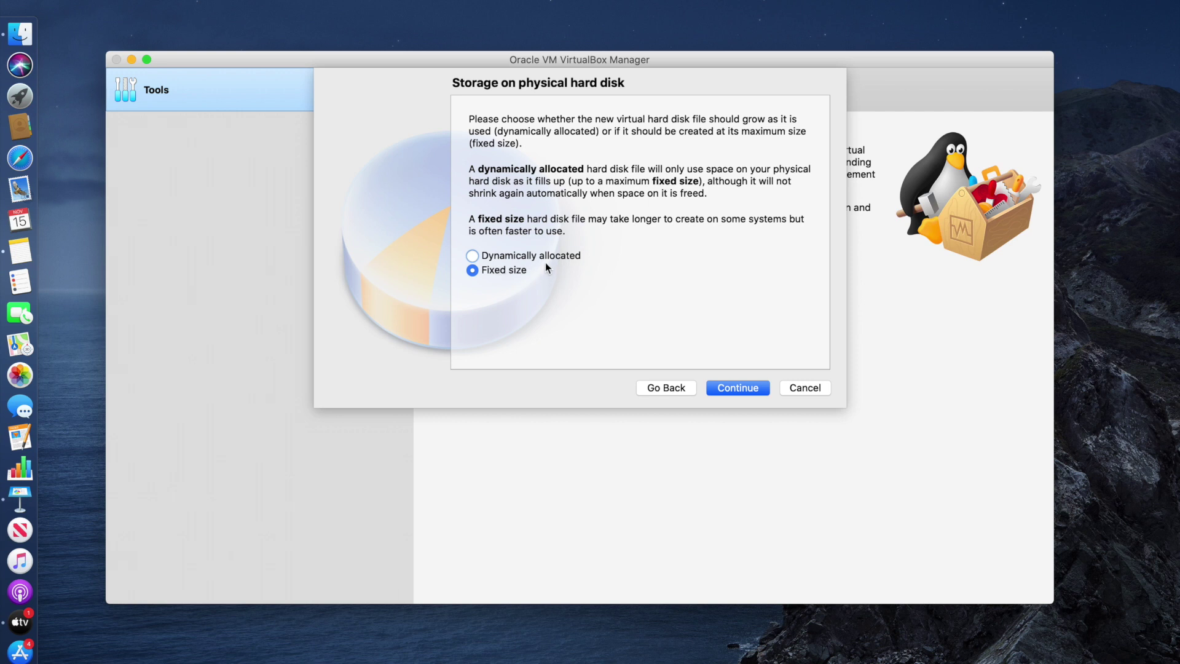
left_click(544, 258)
left_click(558, 258)
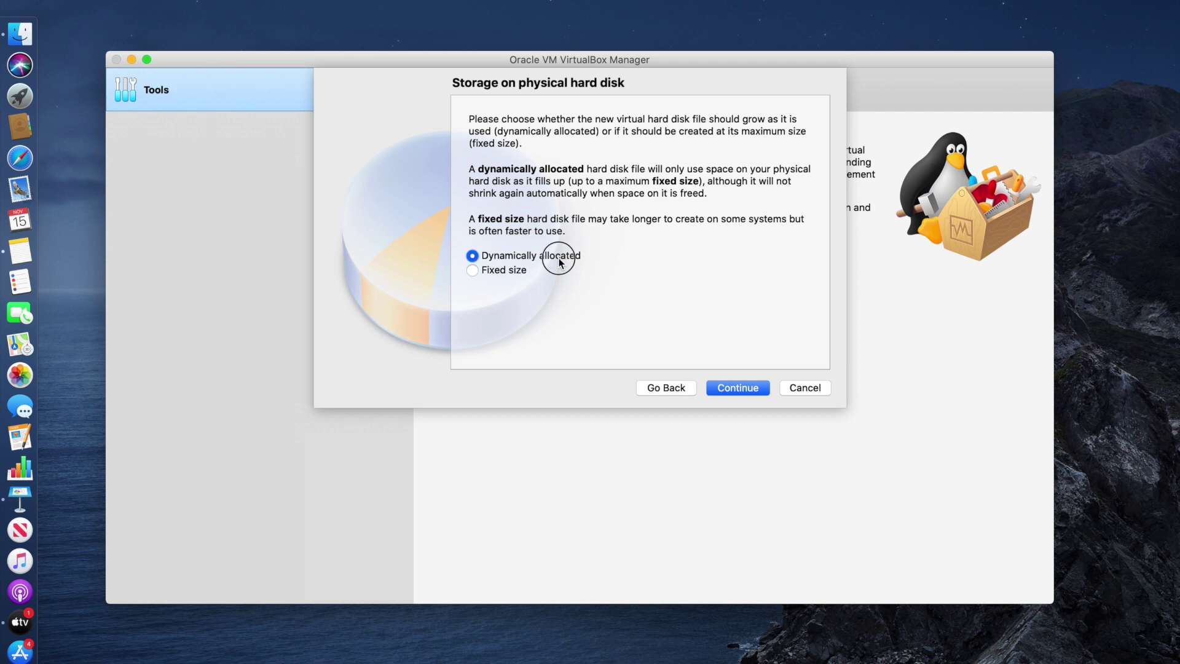
left_click(742, 390)
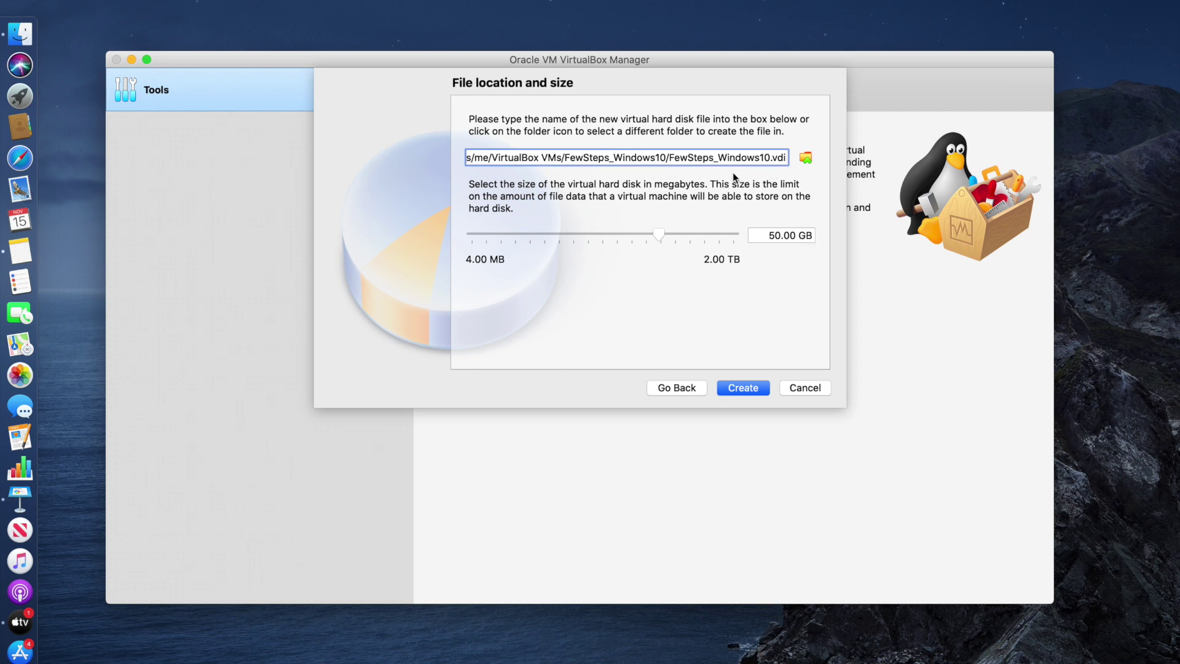
left_click(751, 389)
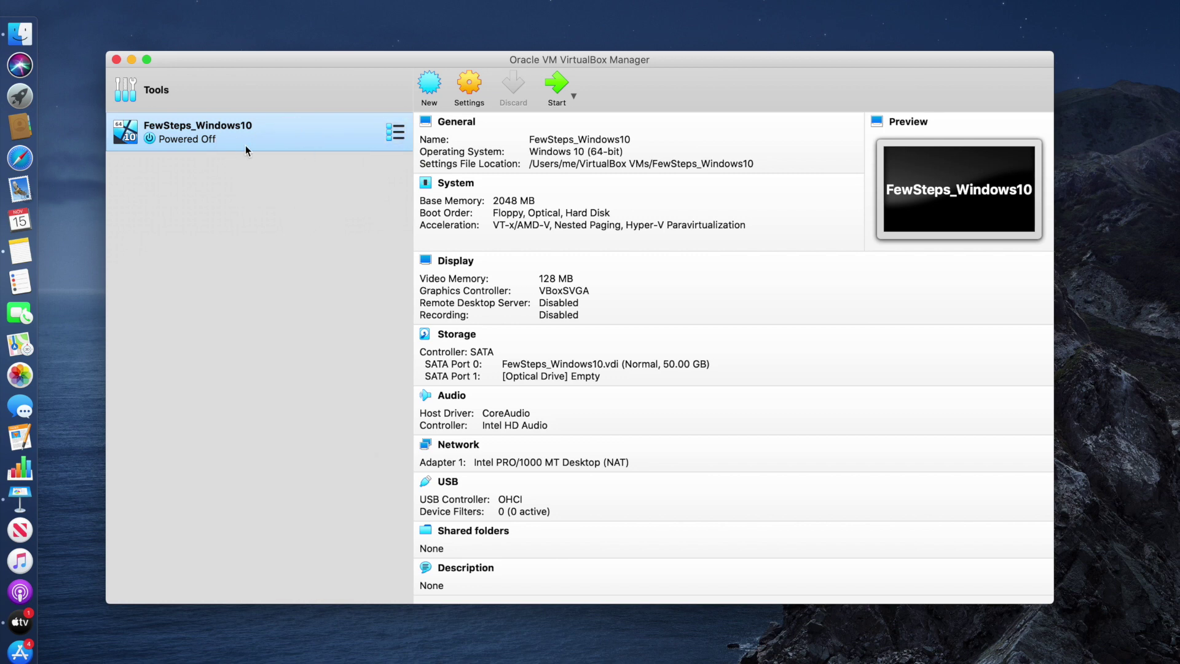
Uncheck Floppy in the VM's System boot order, leaving Optical and Hard Disk, and save
left_click(469, 84)
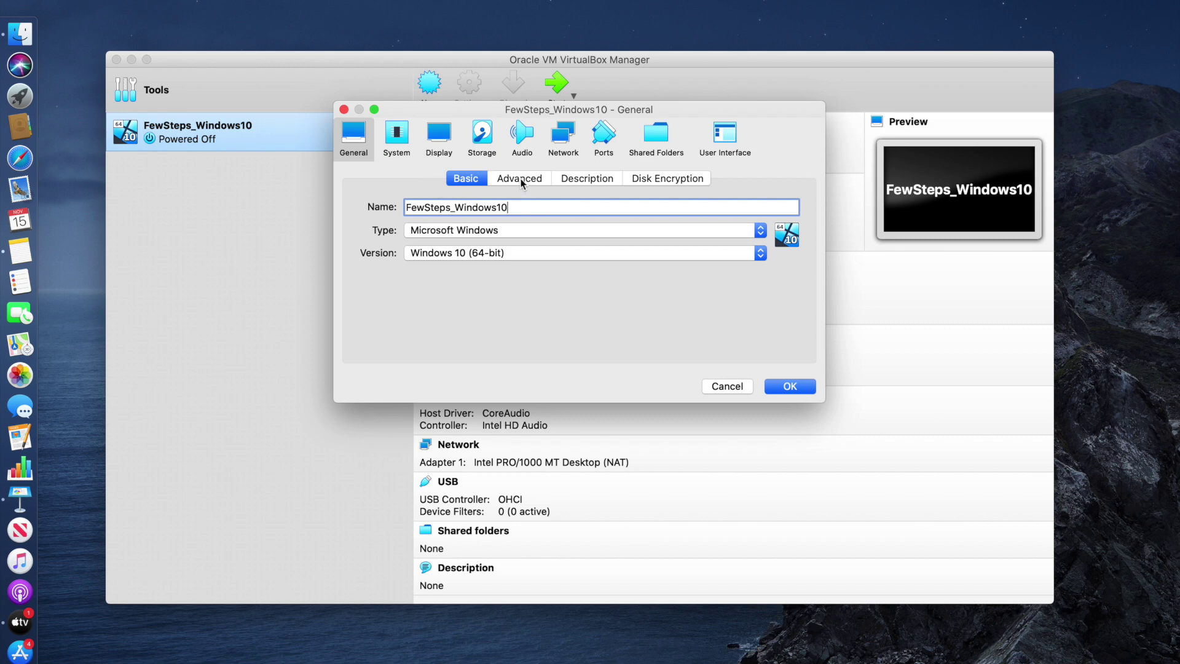
left_click(405, 148)
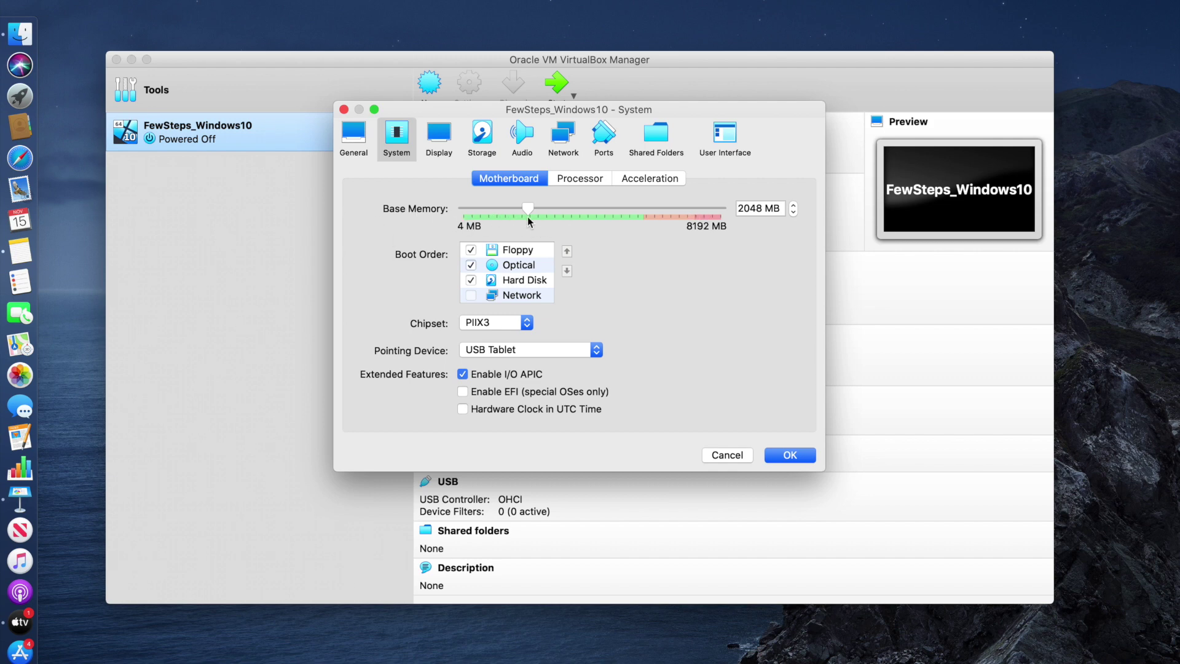
left_click(471, 249)
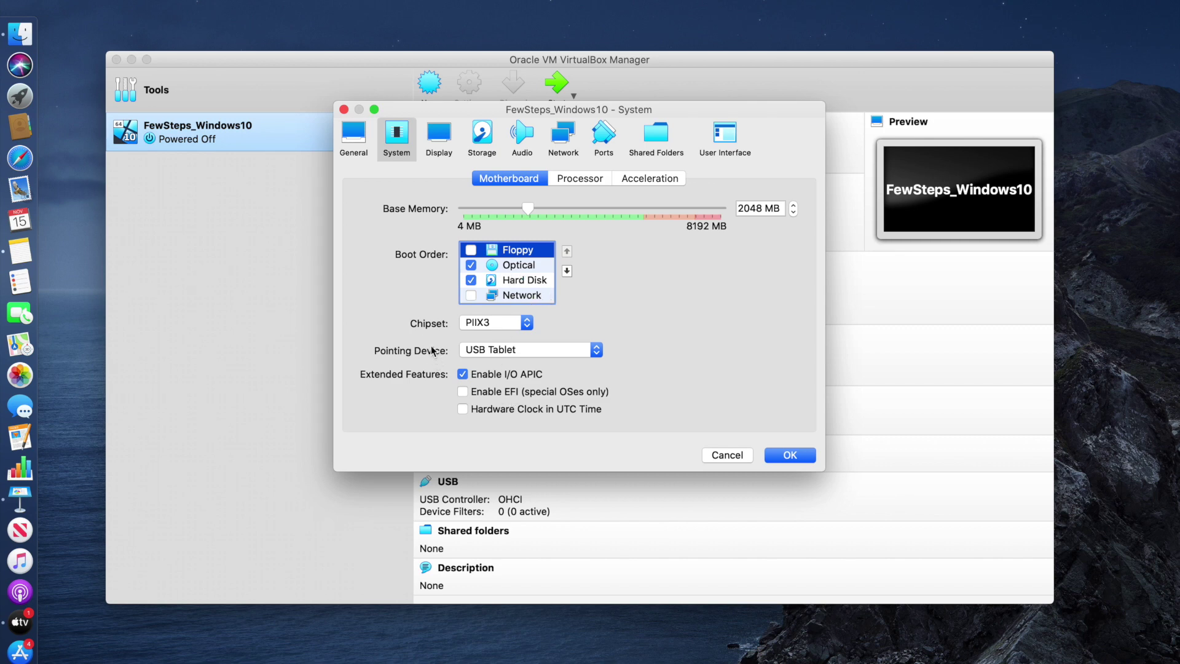
key("Return")
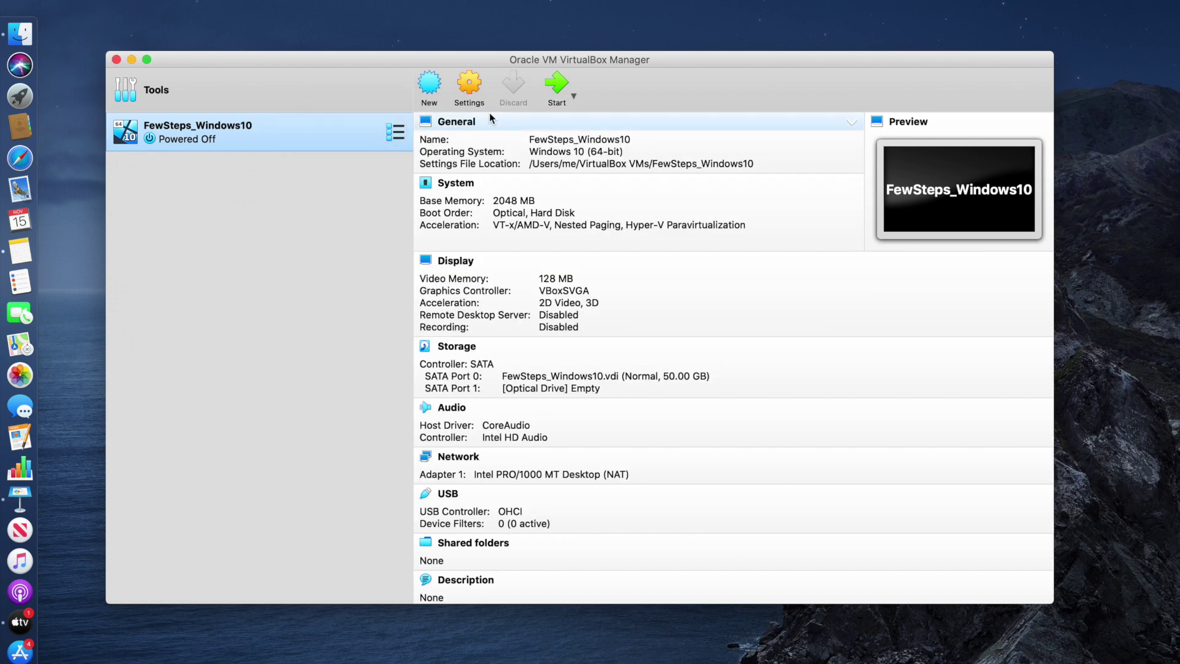
Start FewSteps_Windows10 and open System Preferences from the keystroke-receiving prompt
left_click(557, 90)
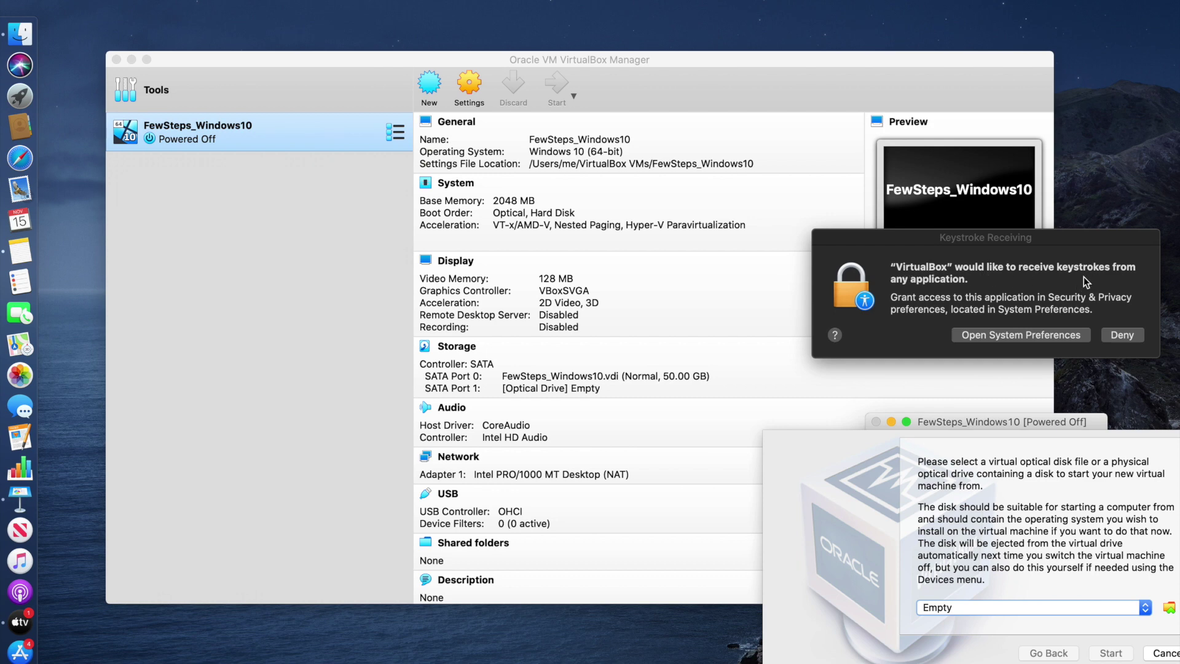
left_click(1002, 336)
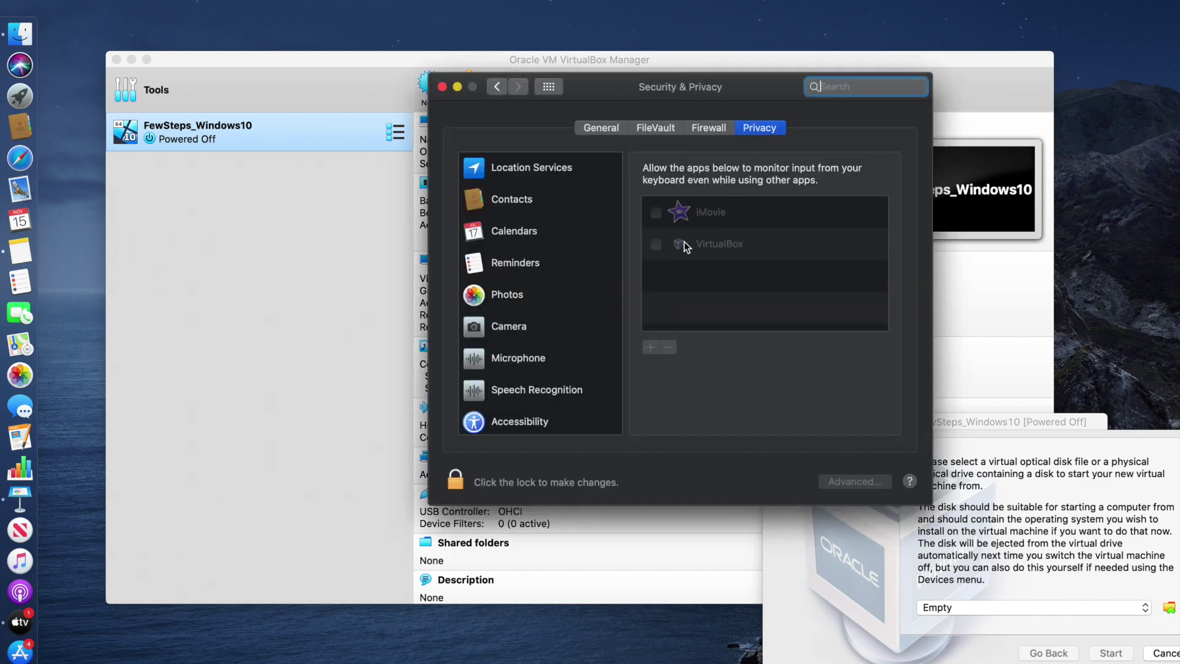
Unlock the Security & Privacy settings with the account password
scroll(578, 347, "down", 5)
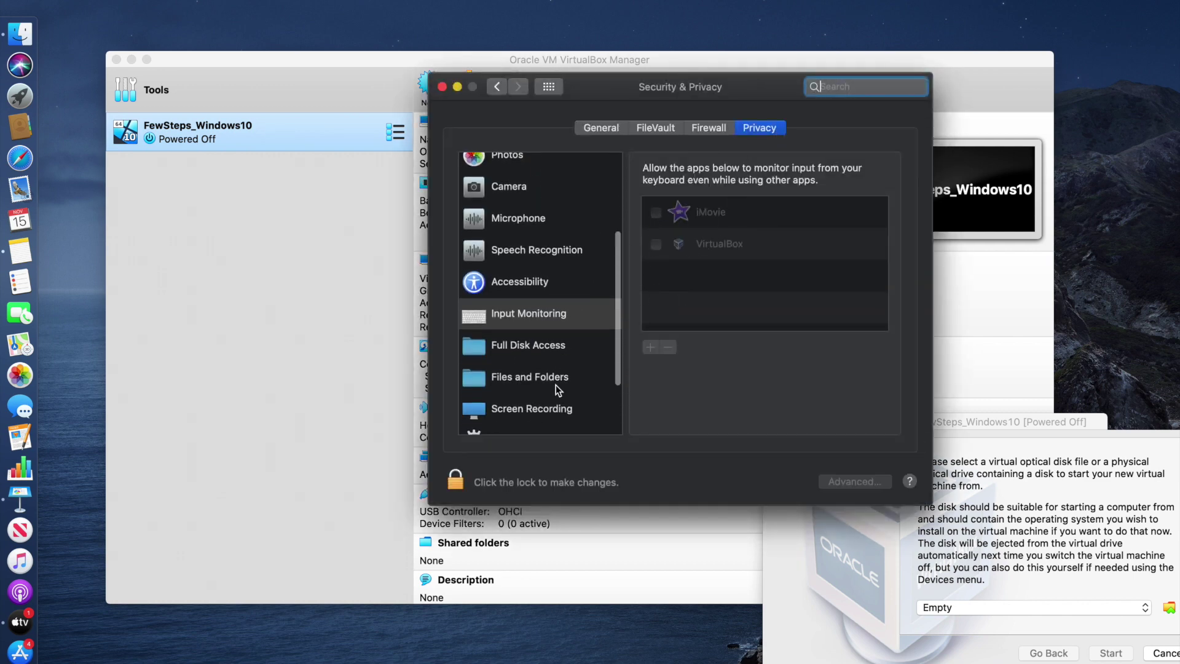
left_click(478, 484)
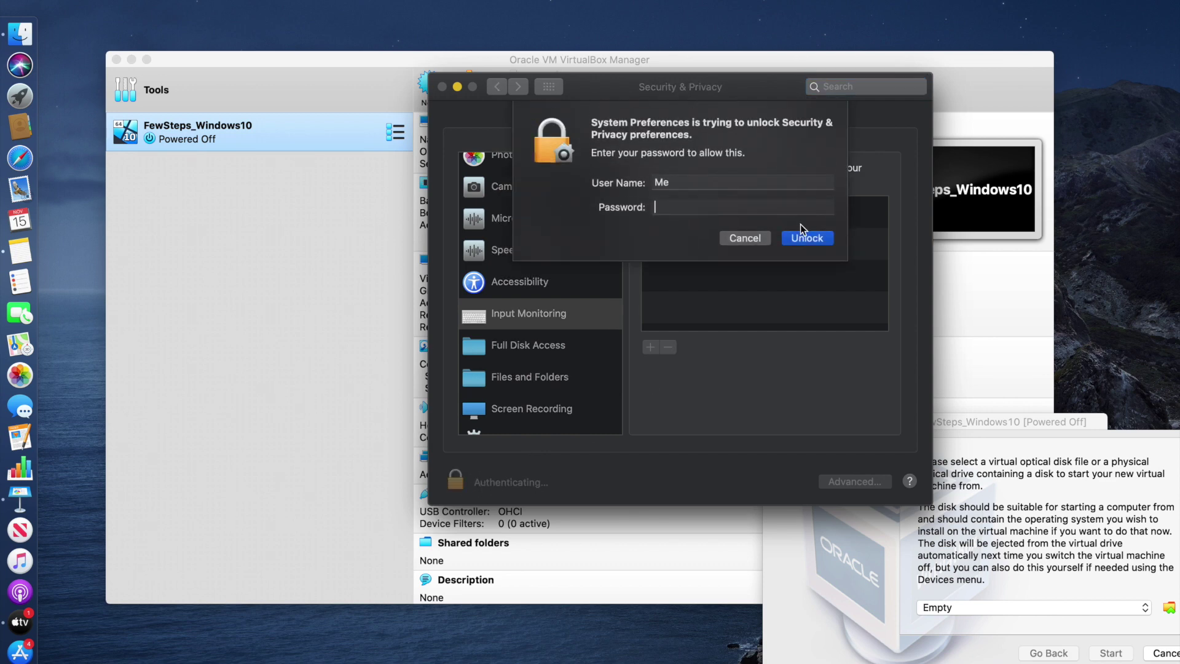
type("••••••")
left_click(806, 238)
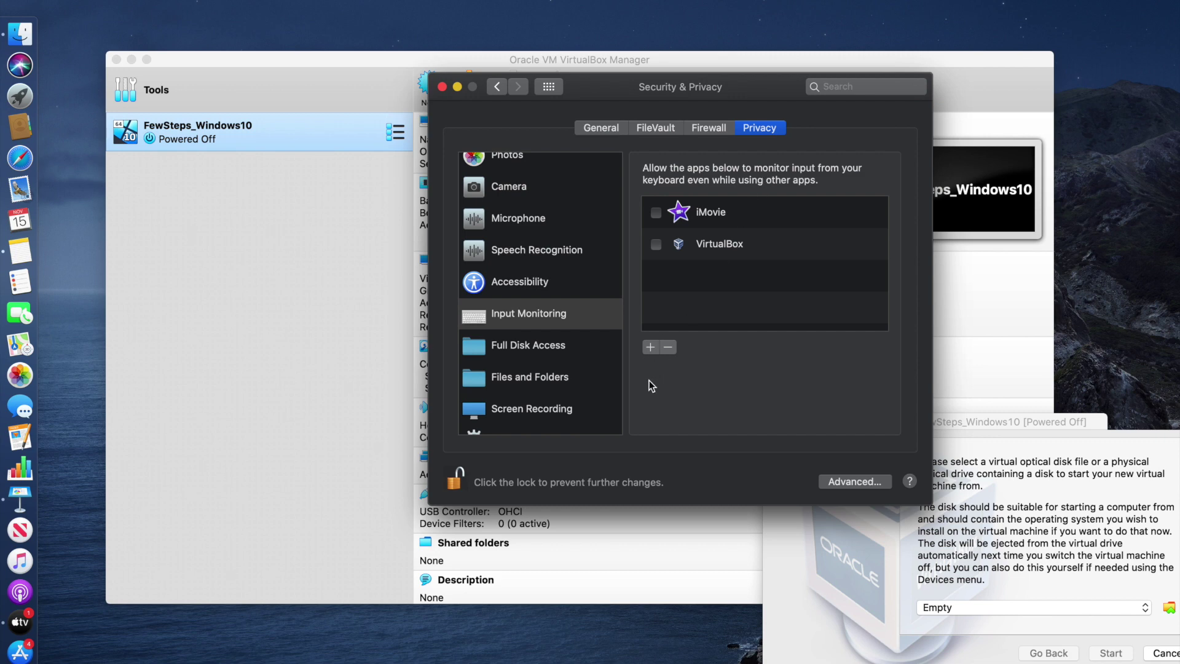
Allow VirtualBox under Input Monitoring, quit VirtualBox, and close Security & Privacy
left_click_drag(700, 81, 358, 90)
left_click(1035, 431)
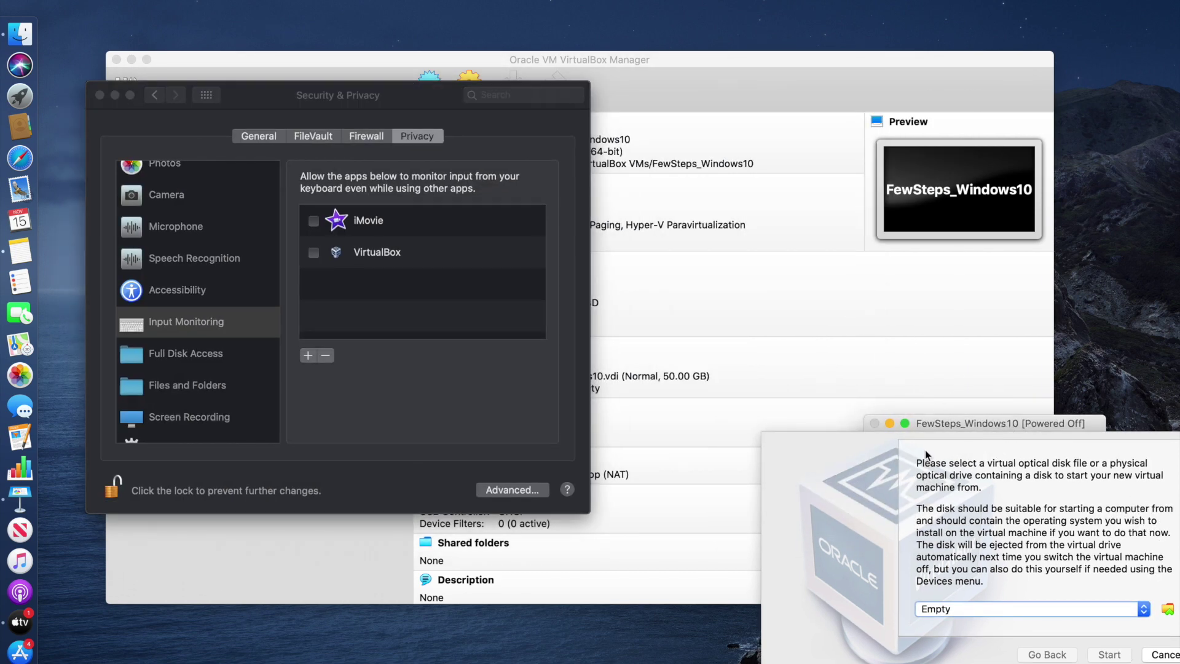
left_click(208, 324)
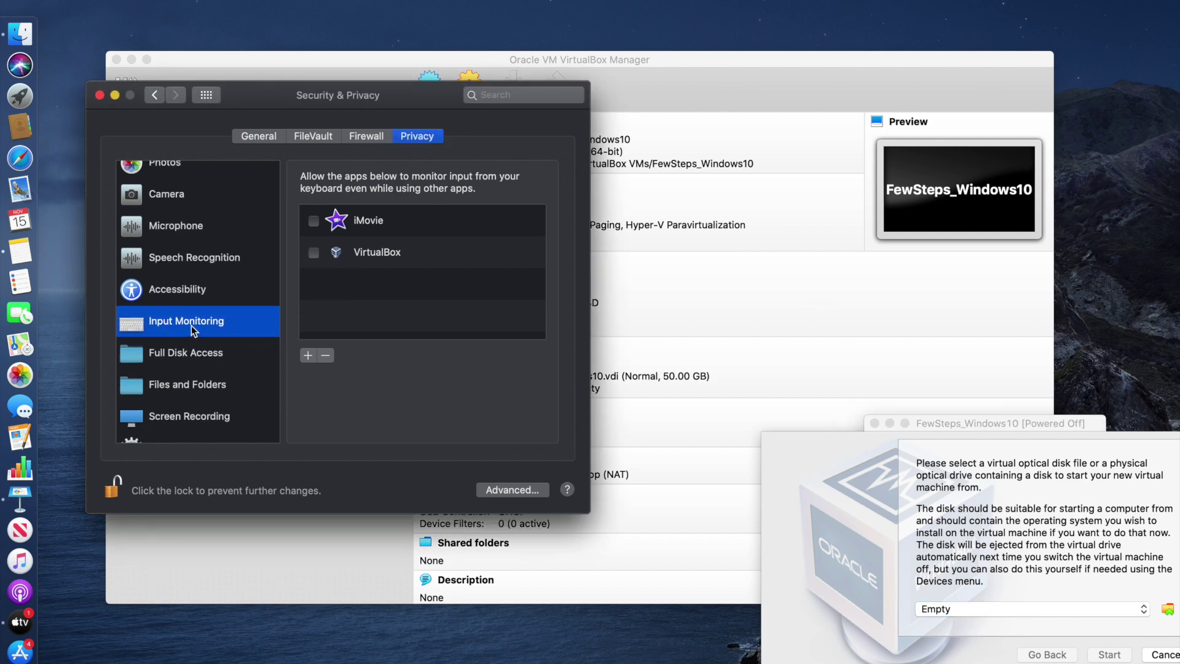
left_click(313, 253)
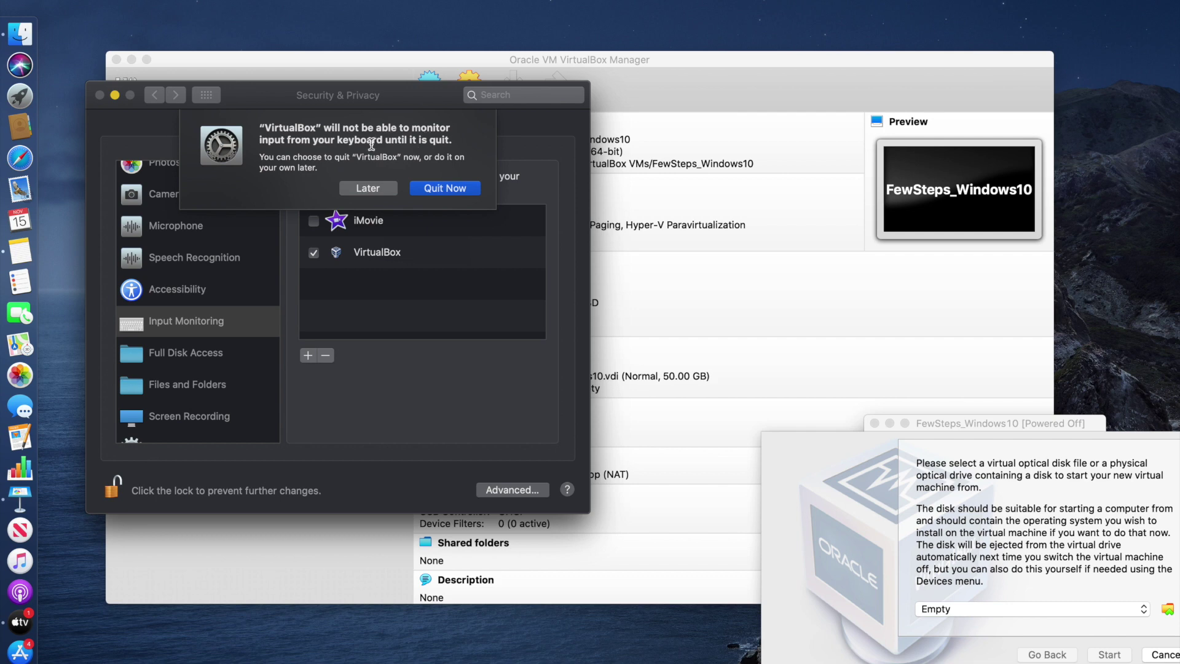
left_click(453, 186)
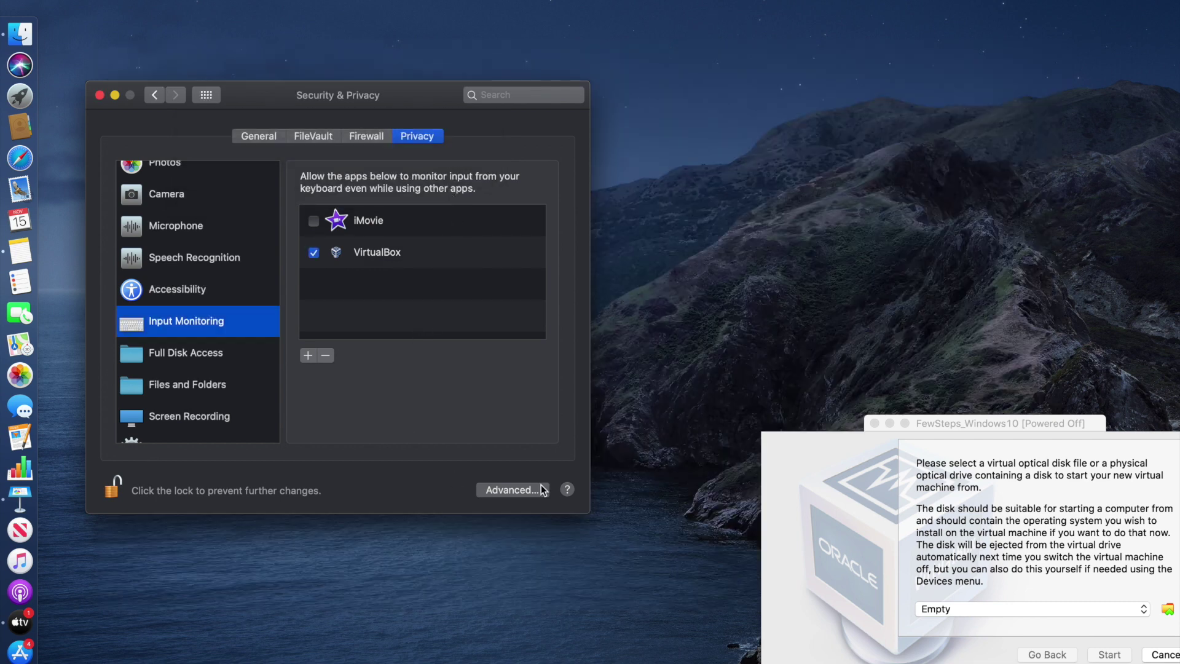
left_click(100, 96)
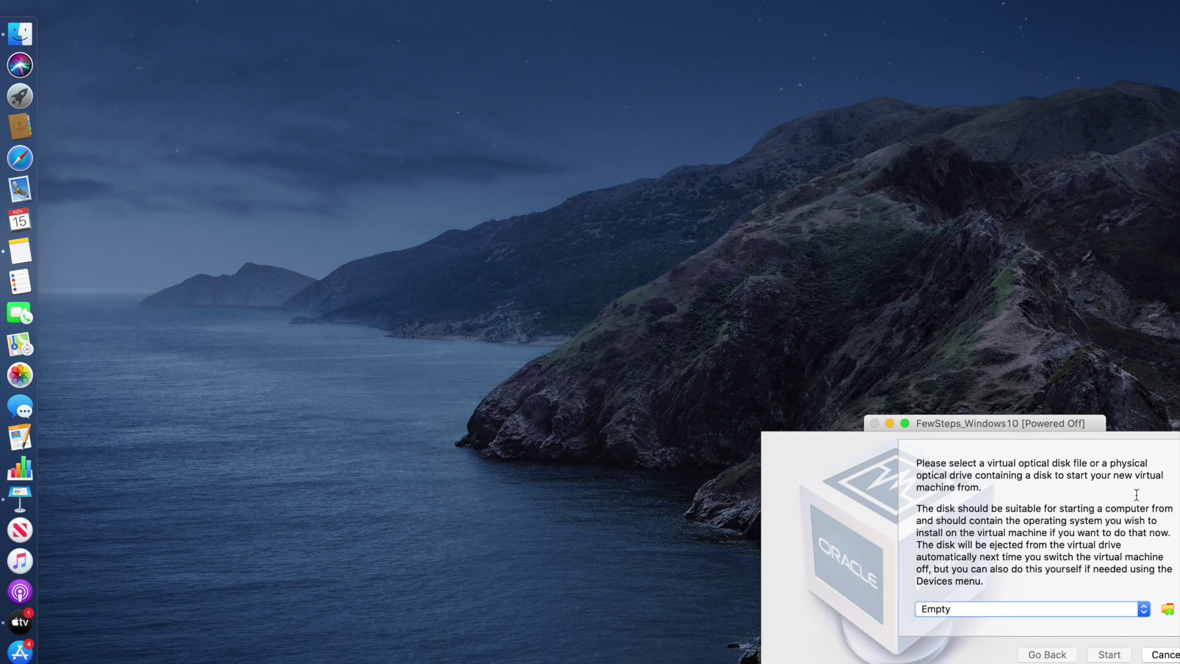
Pick Win10_x64.iso from Downloads as the start-up disk, allowing calendar and reminders access
left_click_drag(970, 424, 486, 161)
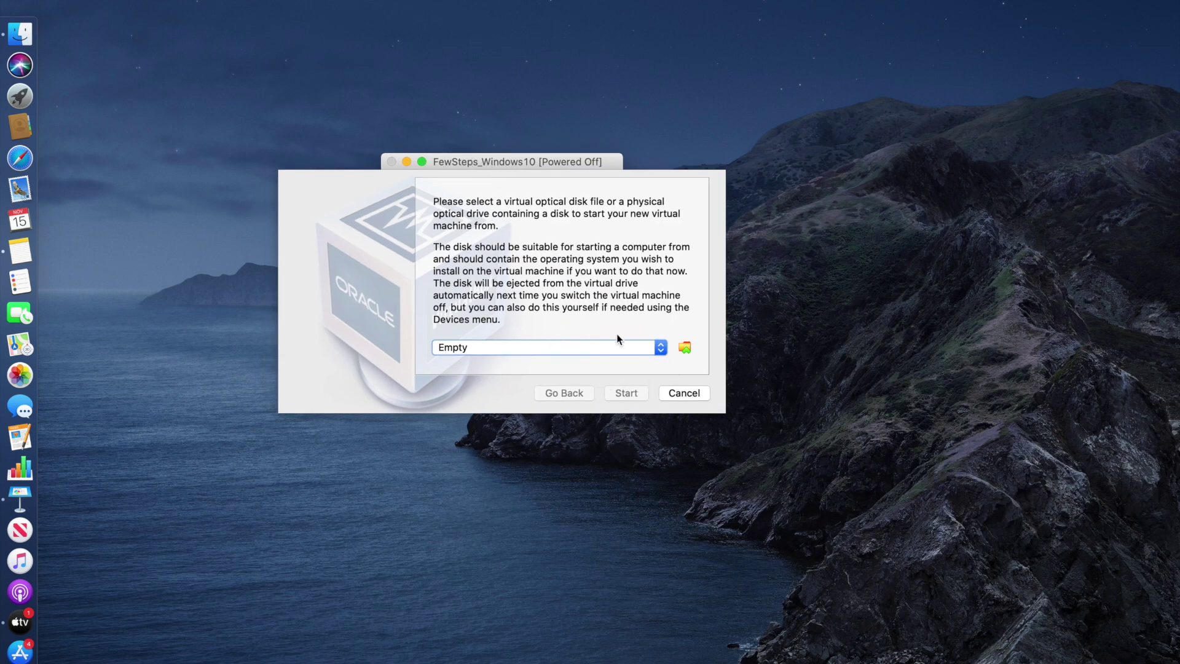
left_click(661, 348)
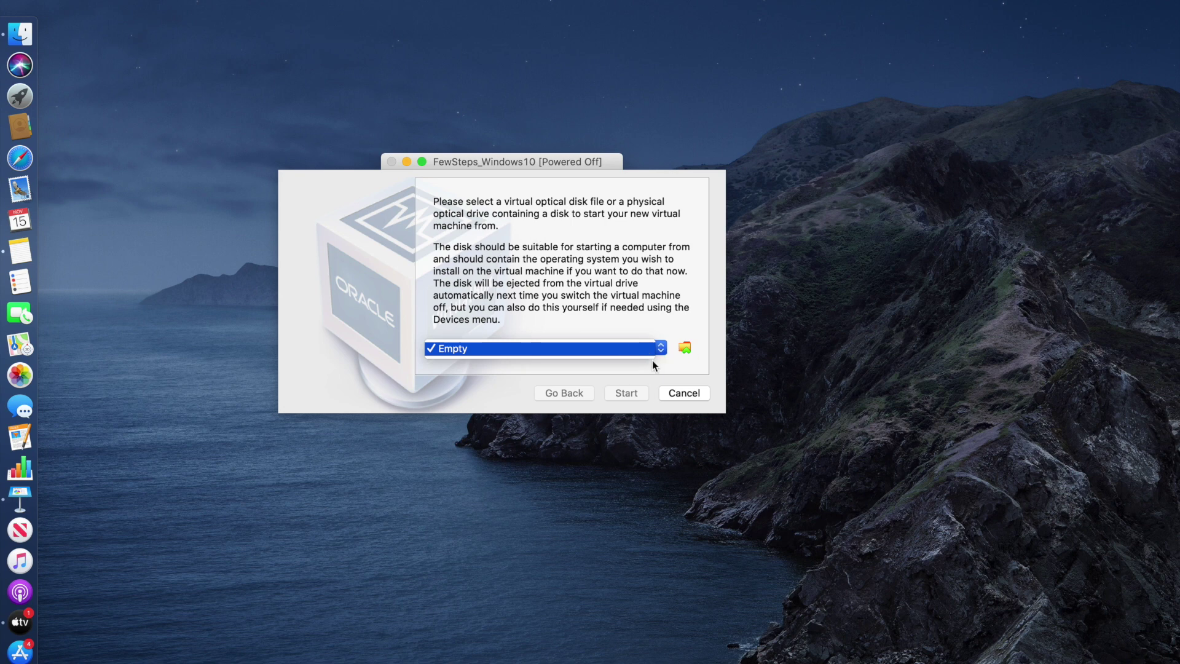
left_click(688, 354)
left_click(686, 349)
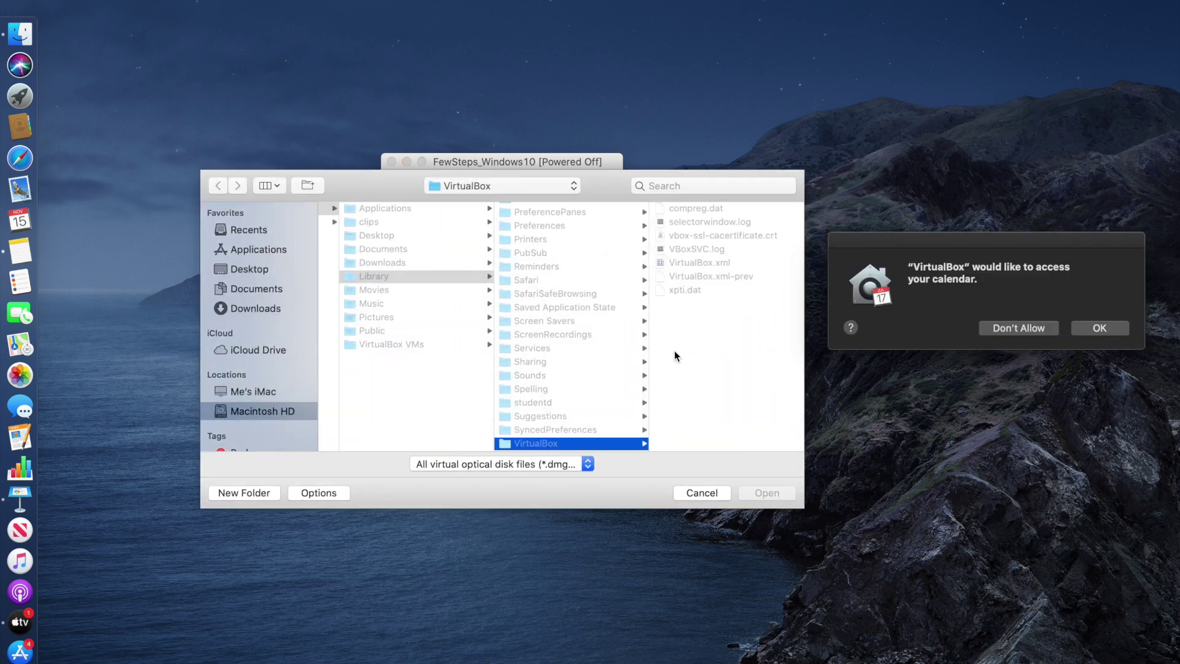
left_click(1105, 334)
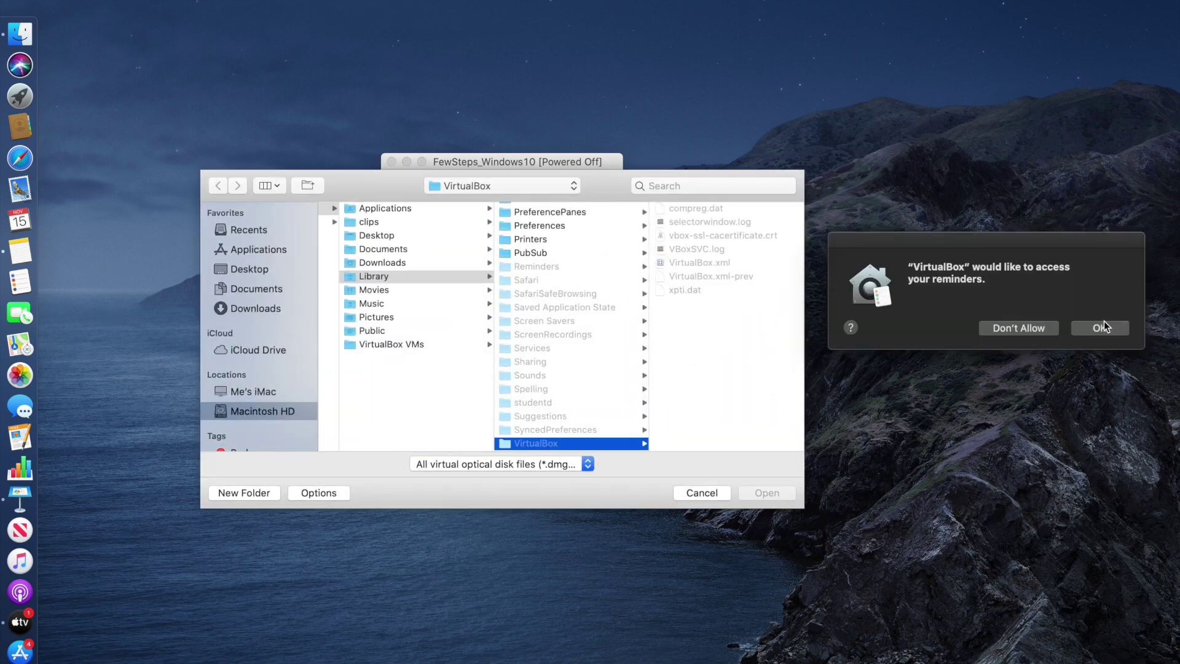
left_click(1101, 328)
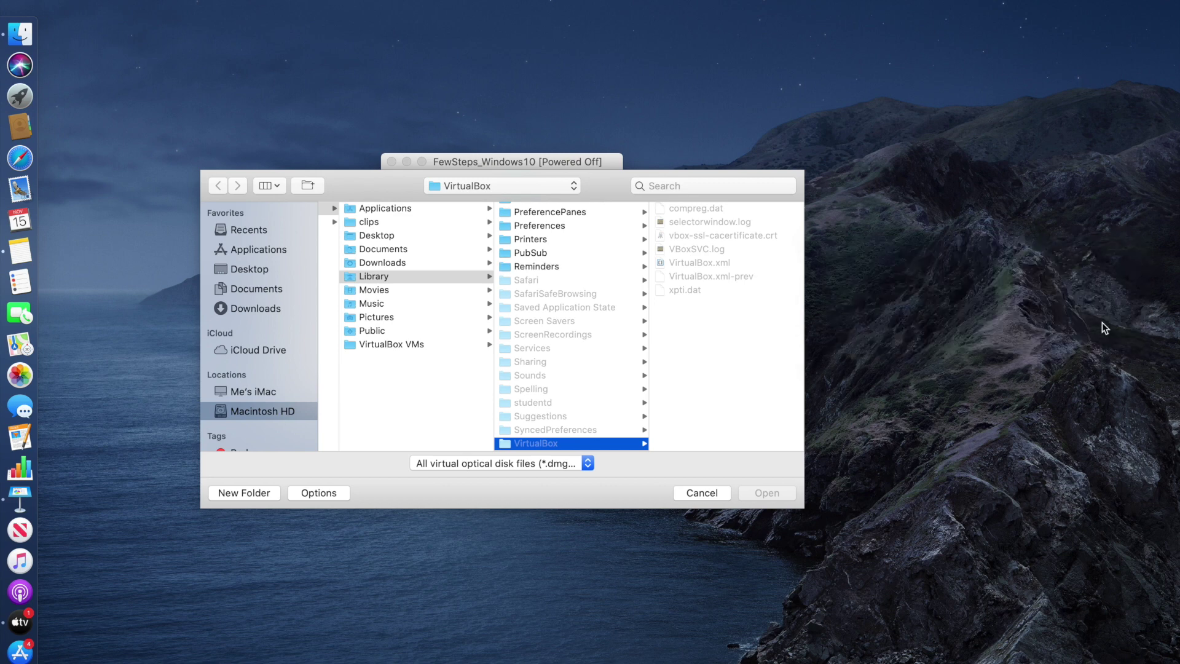
left_click(247, 308)
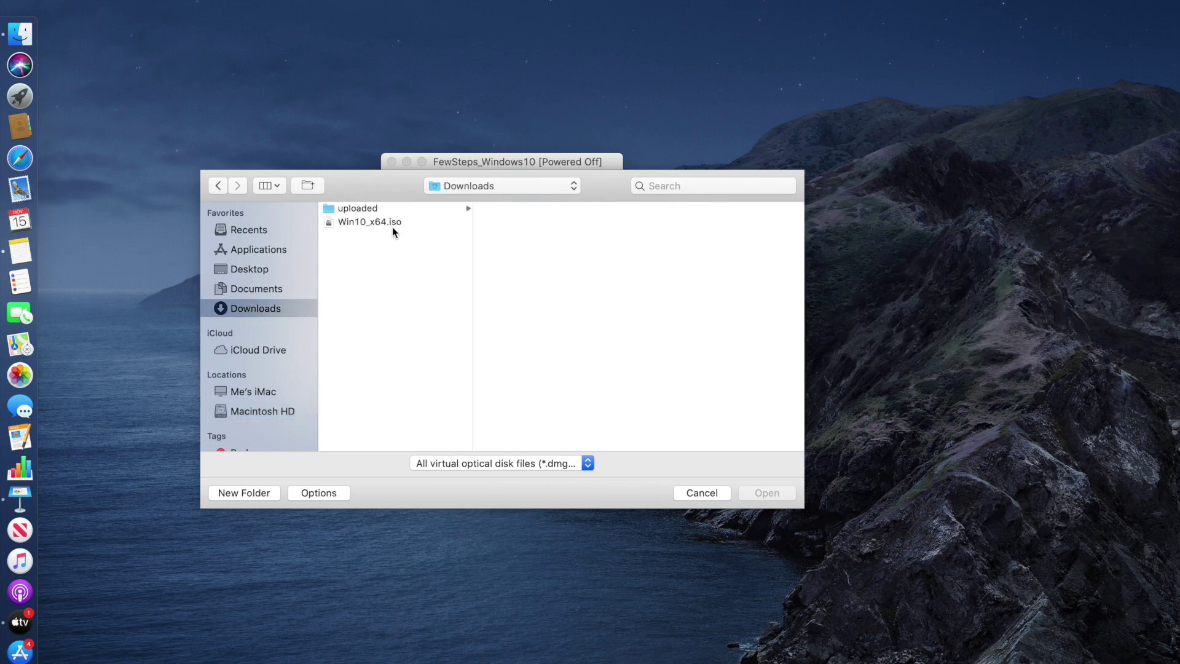
left_click(392, 225)
left_click(768, 494)
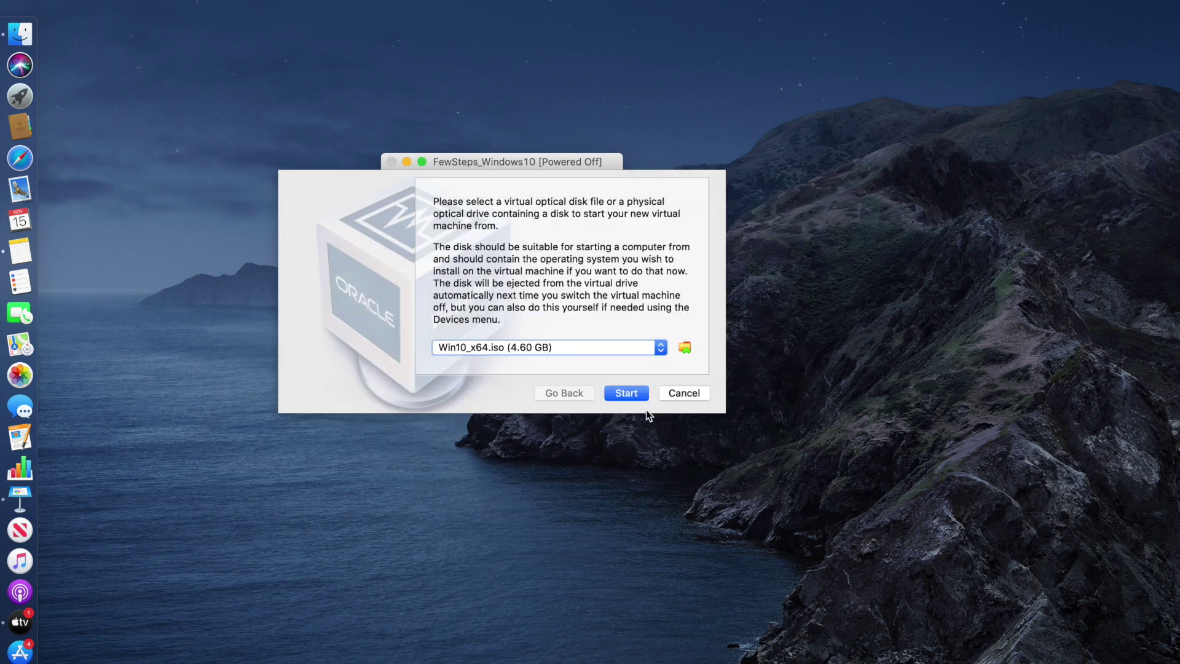
Boot the VM from the ISO, hide the Manager, and reposition and enlarge the VM window
left_click(624, 392)
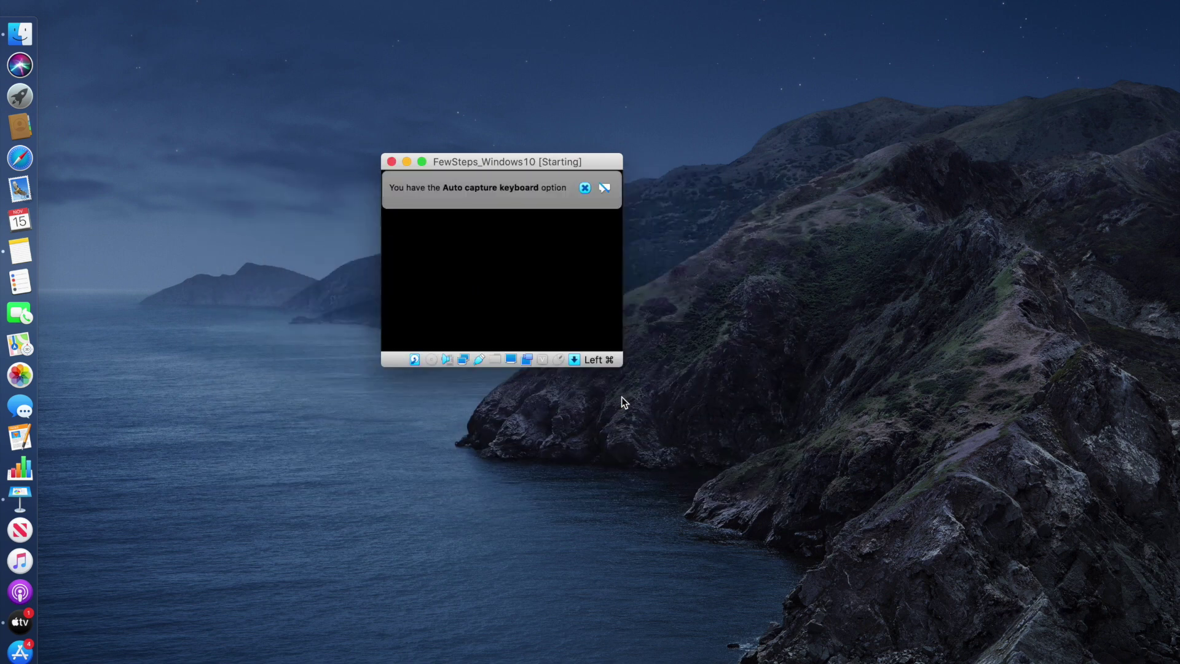
key("super+h")
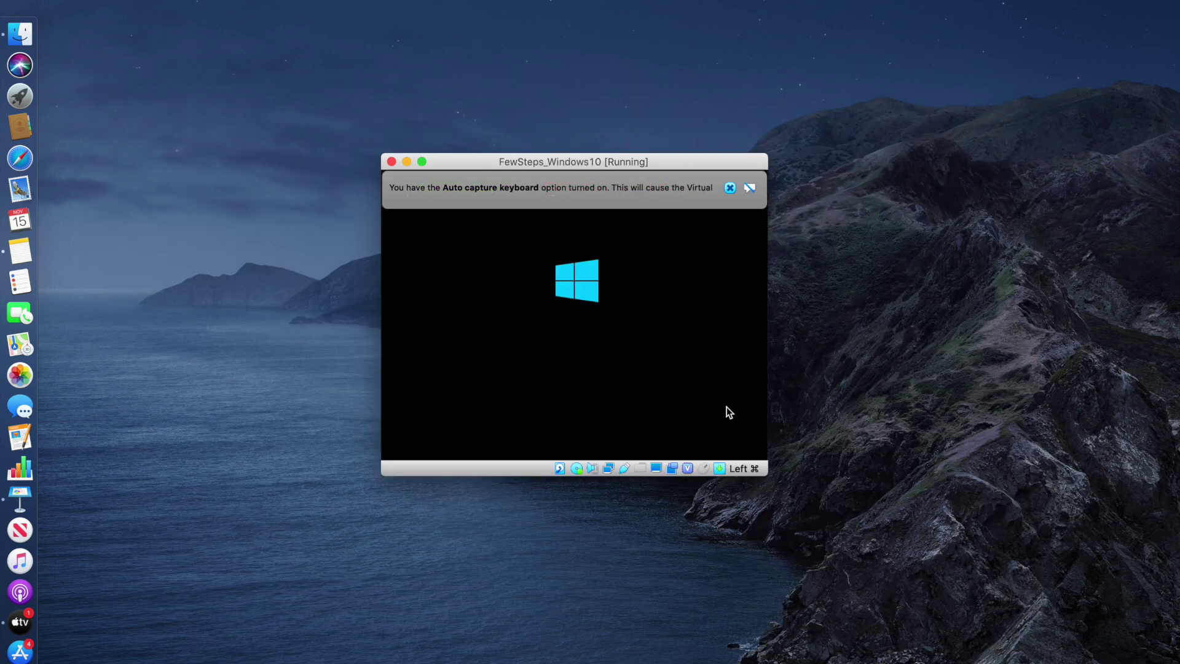
left_click_drag(617, 161, 584, 142)
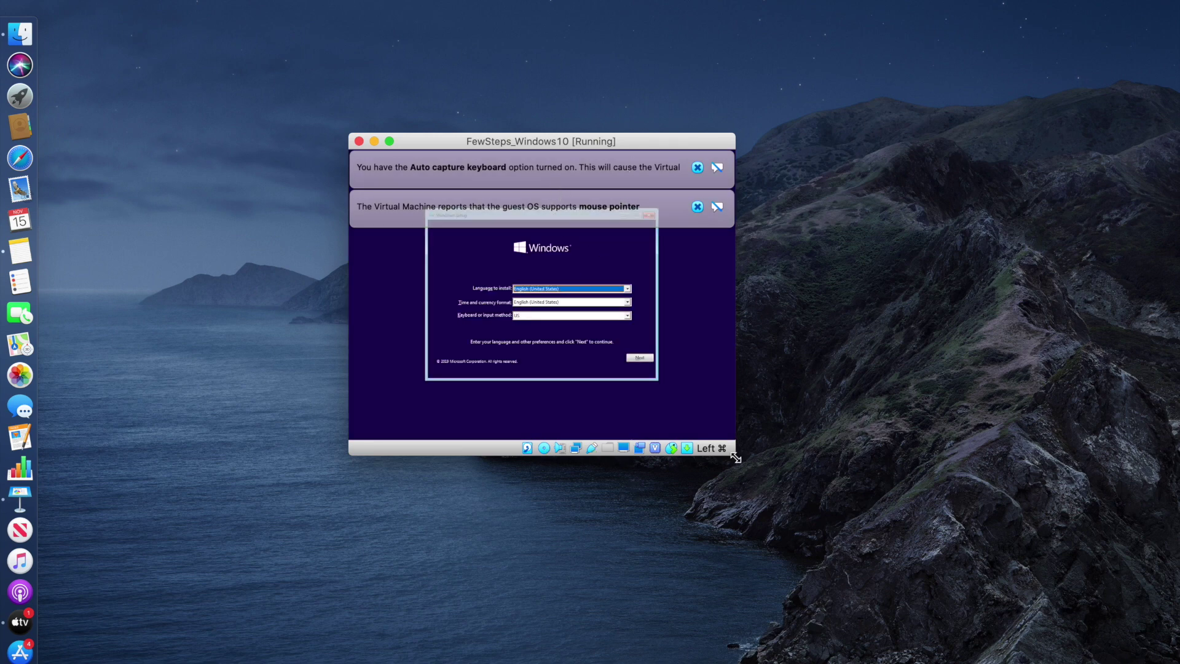
left_click_drag(735, 453, 848, 531)
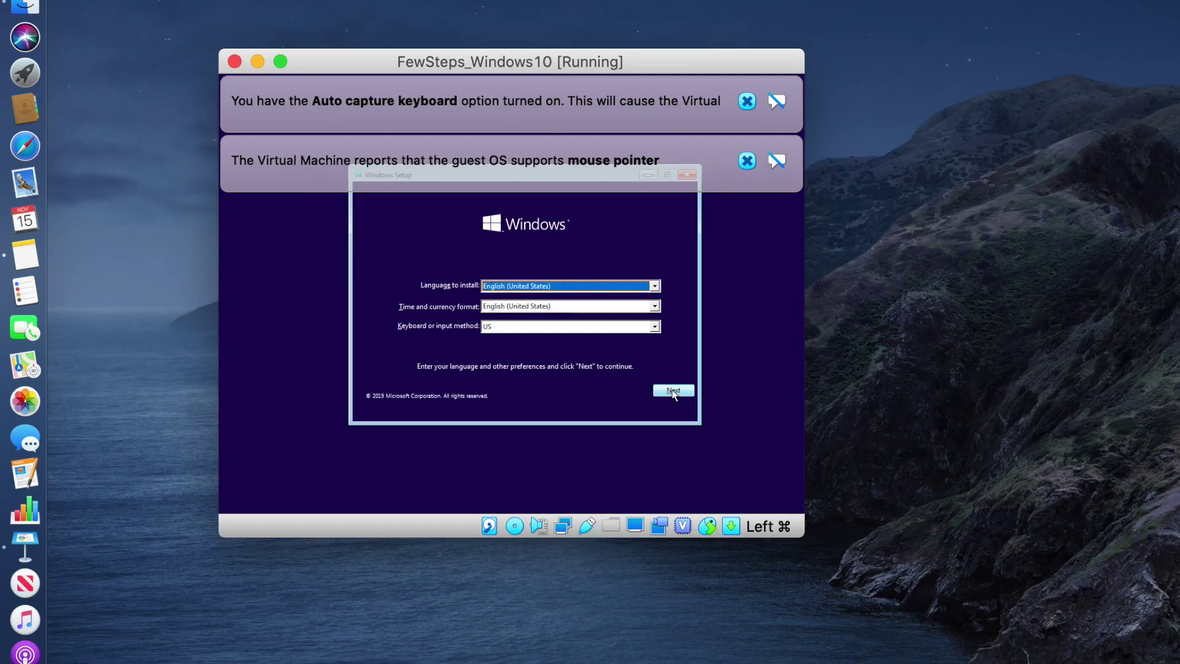
Pass the language page, dismiss both notices, choose Install now, and skip the product key
left_click(674, 392)
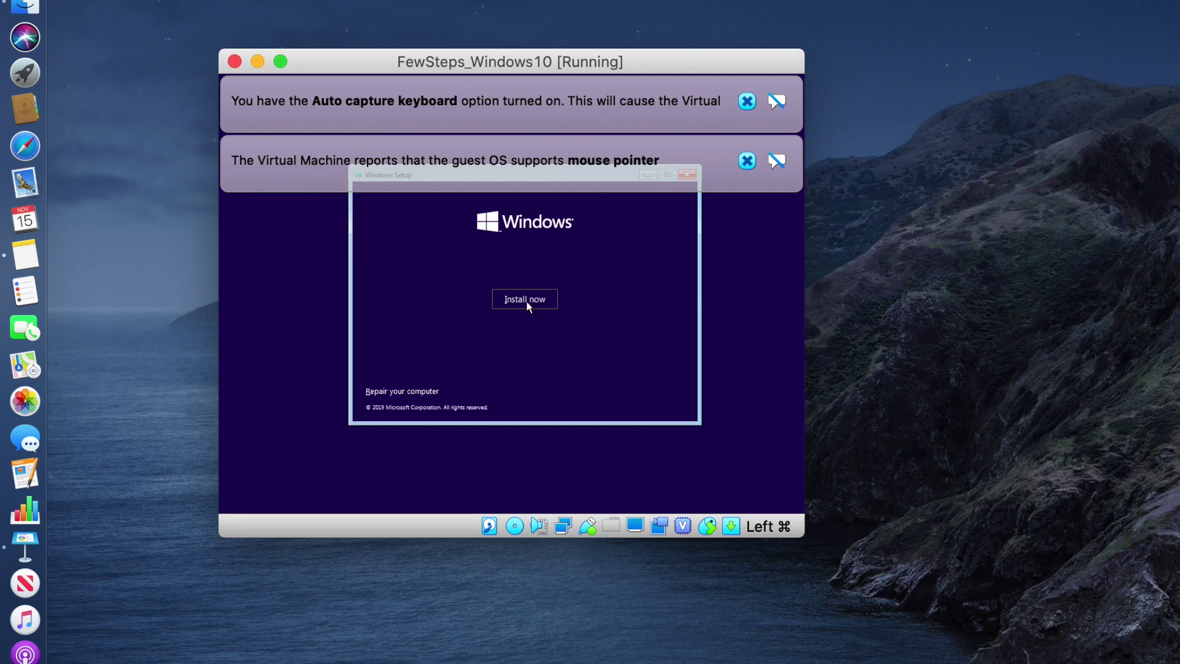
left_click(747, 161)
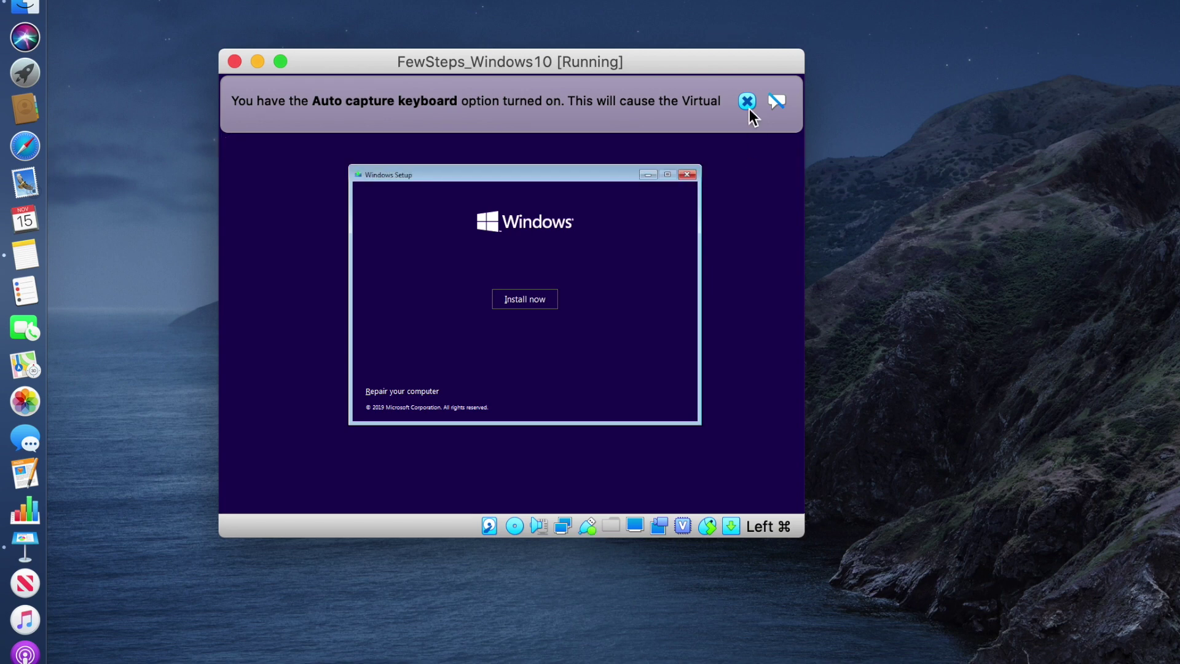
left_click(747, 101)
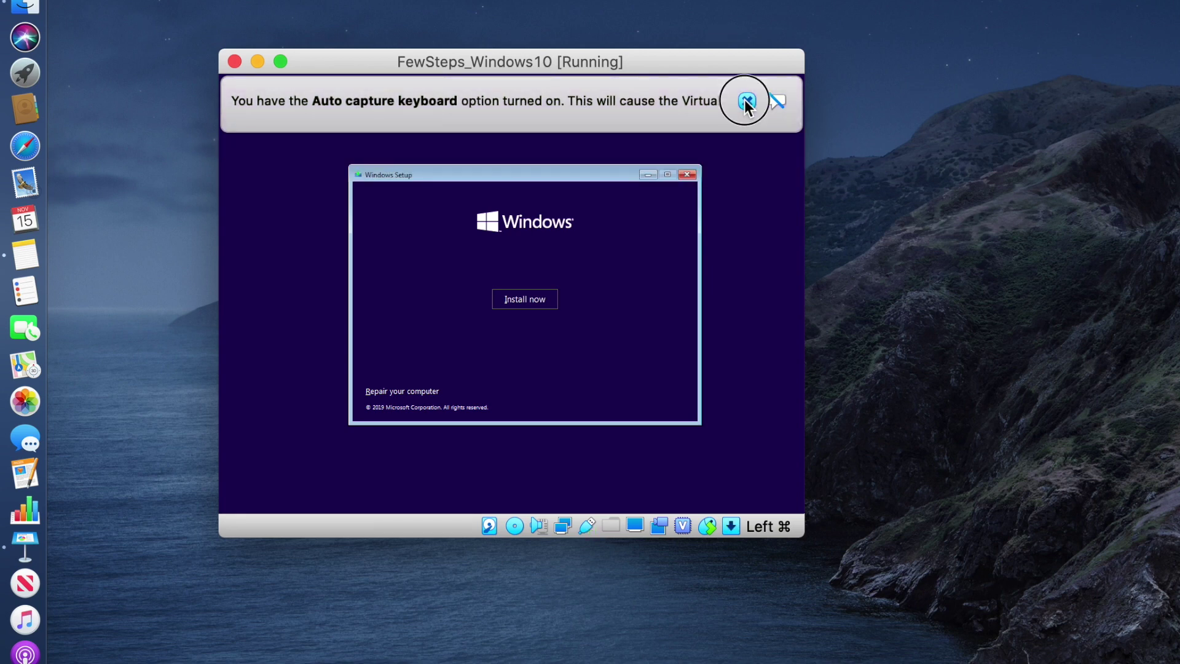
left_click(542, 303)
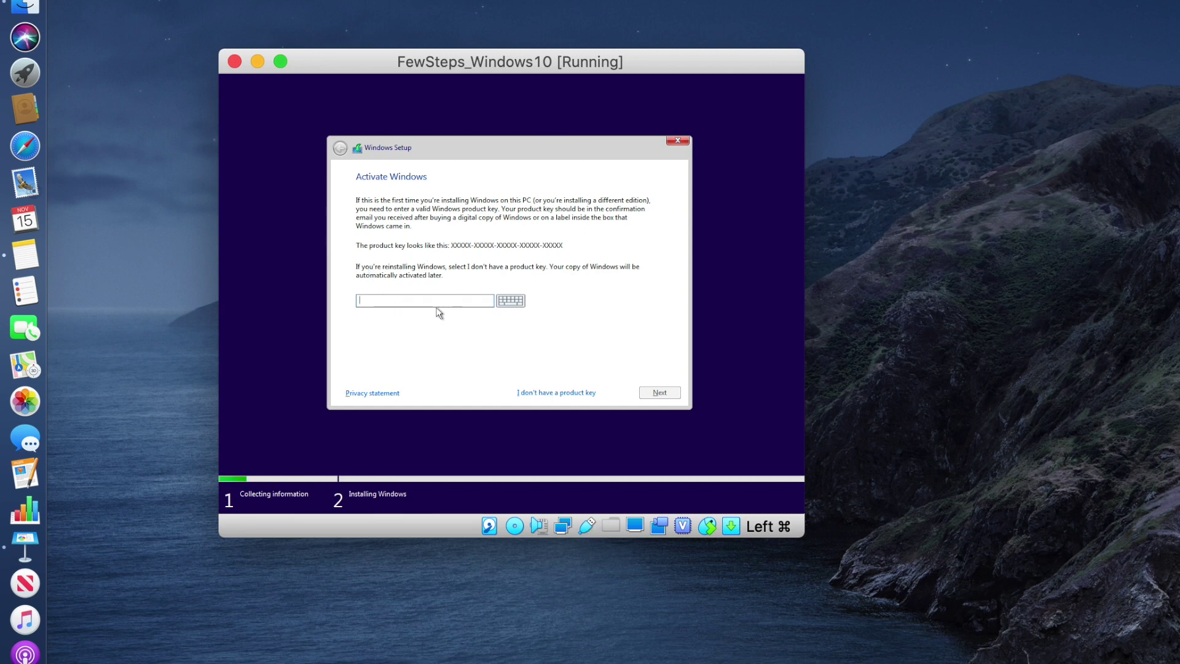
left_click(529, 392)
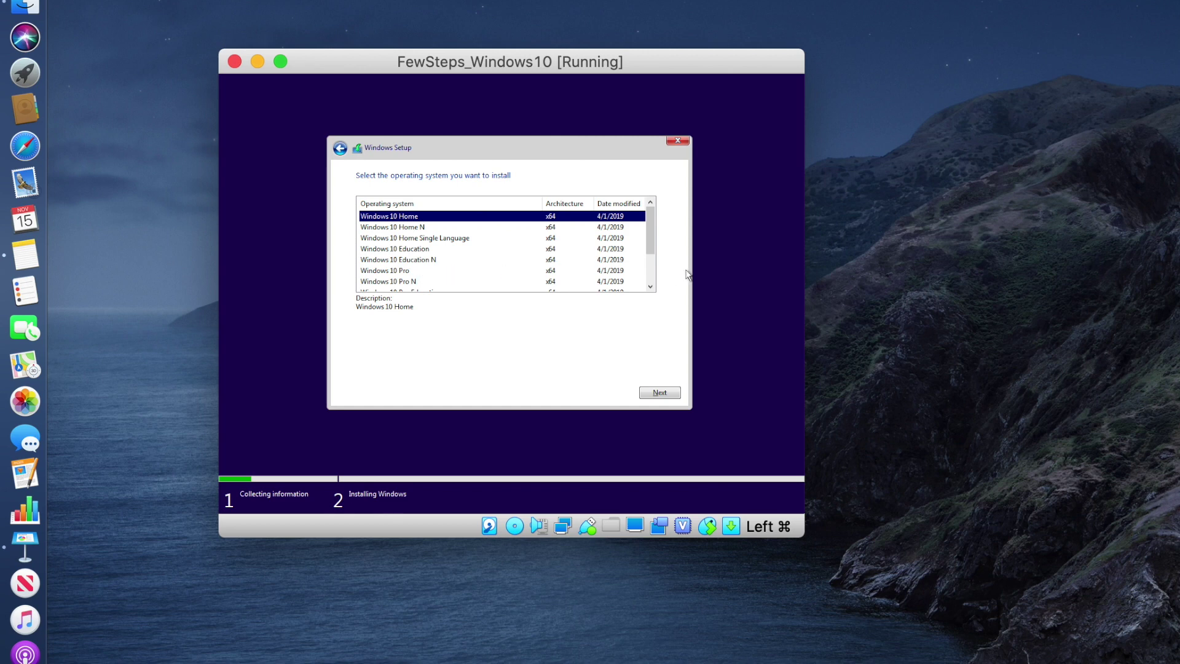
Select Windows 10 Home, accept the license terms, and choose Custom: Install Windows only
mouse_move(649, 237)
left_mouse_down()
mouse_move(651, 264)
mouse_move(657, 215)
left_mouse_up()
left_click(660, 392)
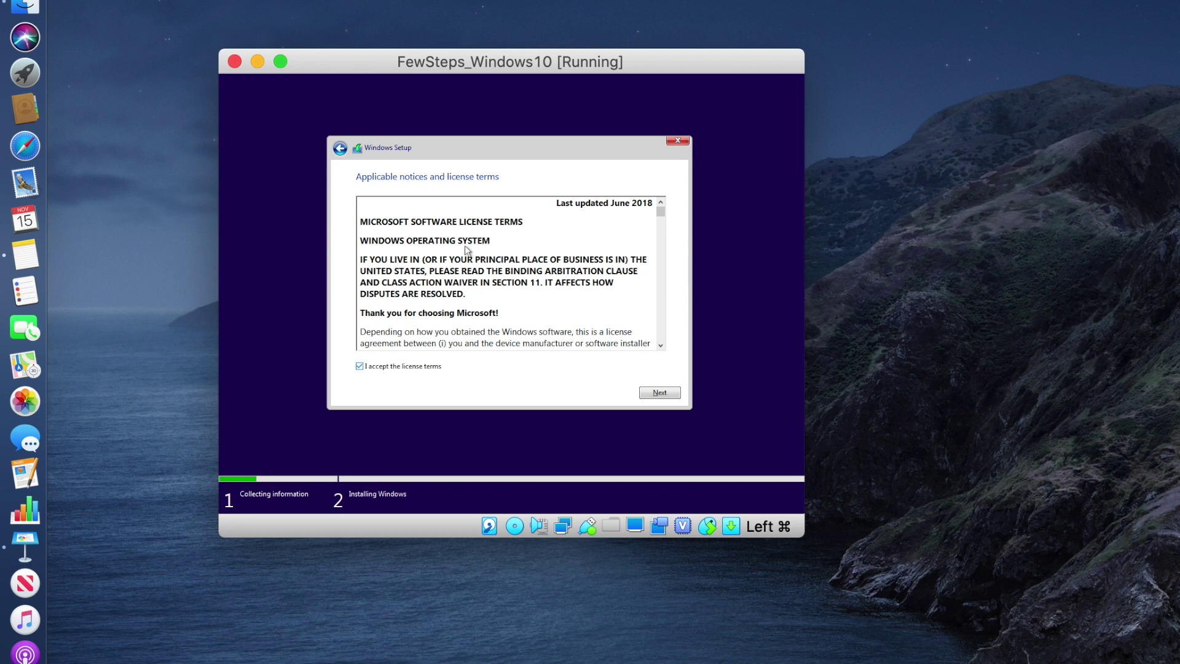
left_click(657, 394)
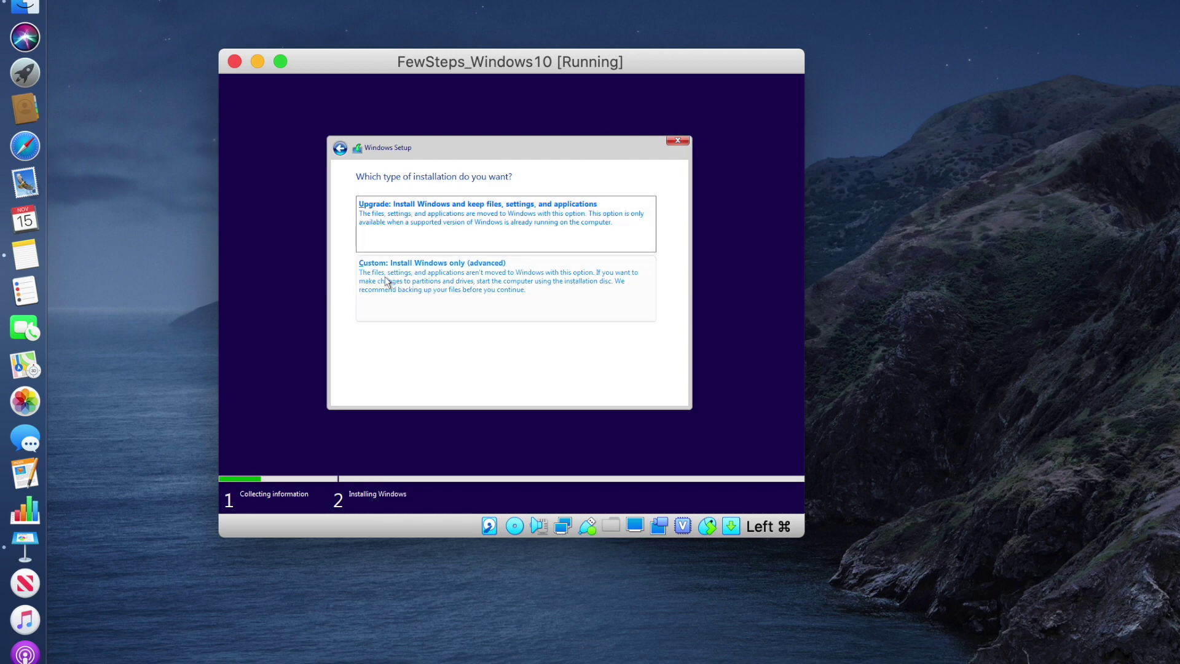
left_click(509, 287)
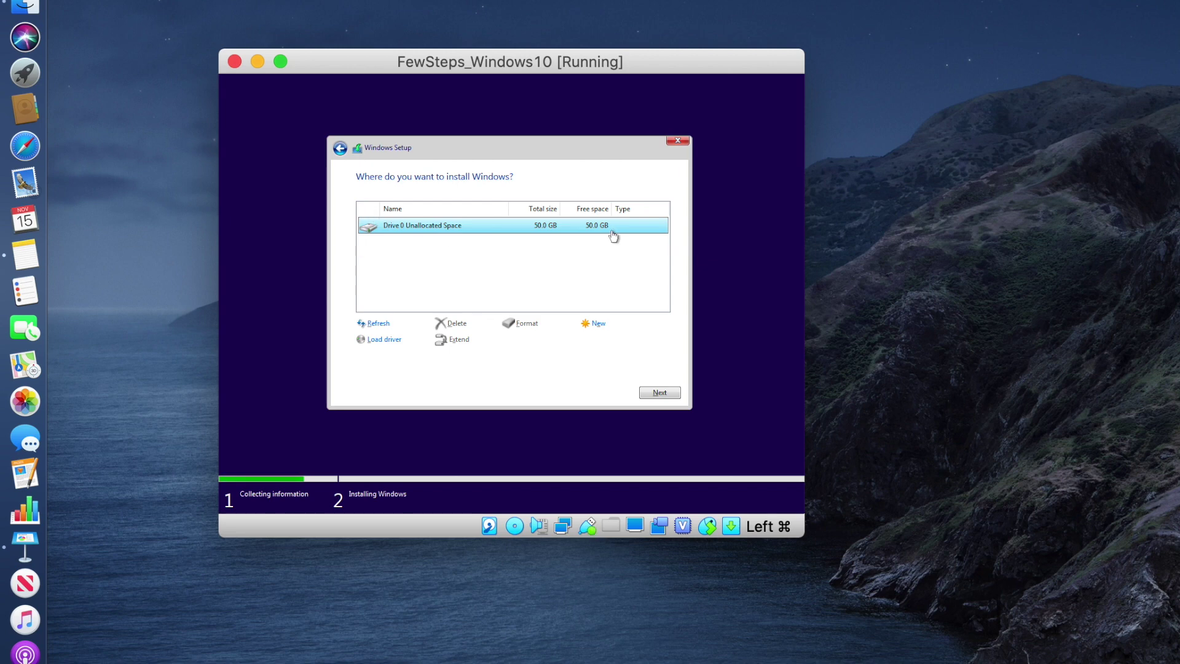
Install Windows onto Drive 0 Unallocated Space and wait for the region page
left_click(657, 394)
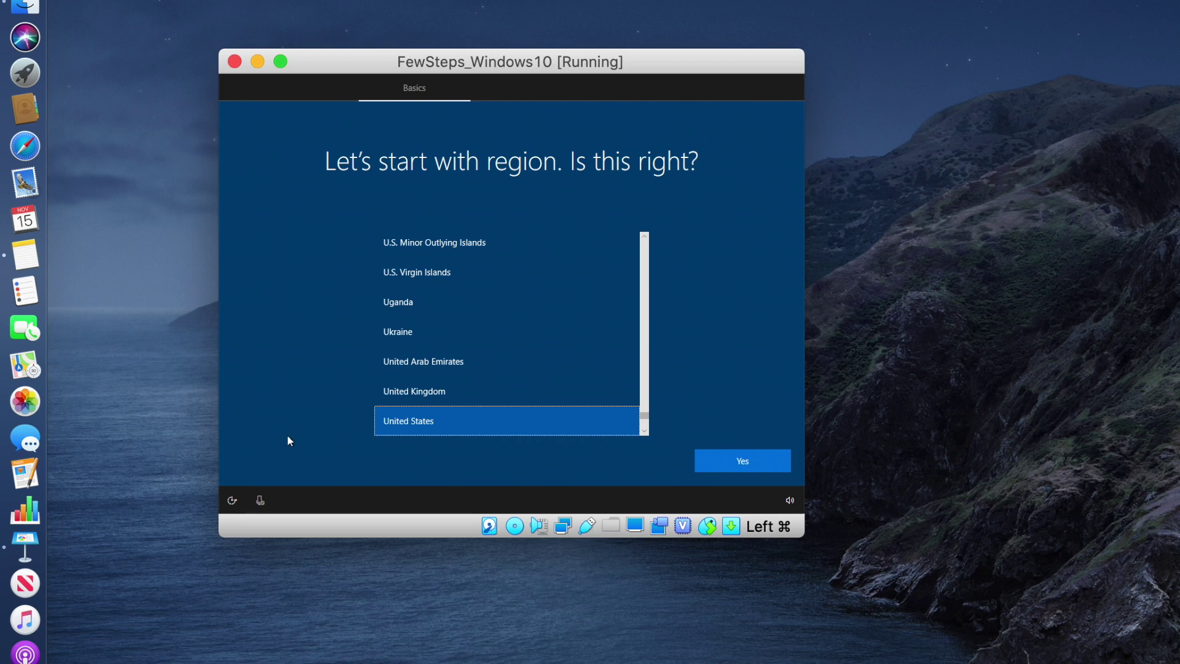
Confirm the United States region and US keyboard, skipping a second layout
left_click(742, 463)
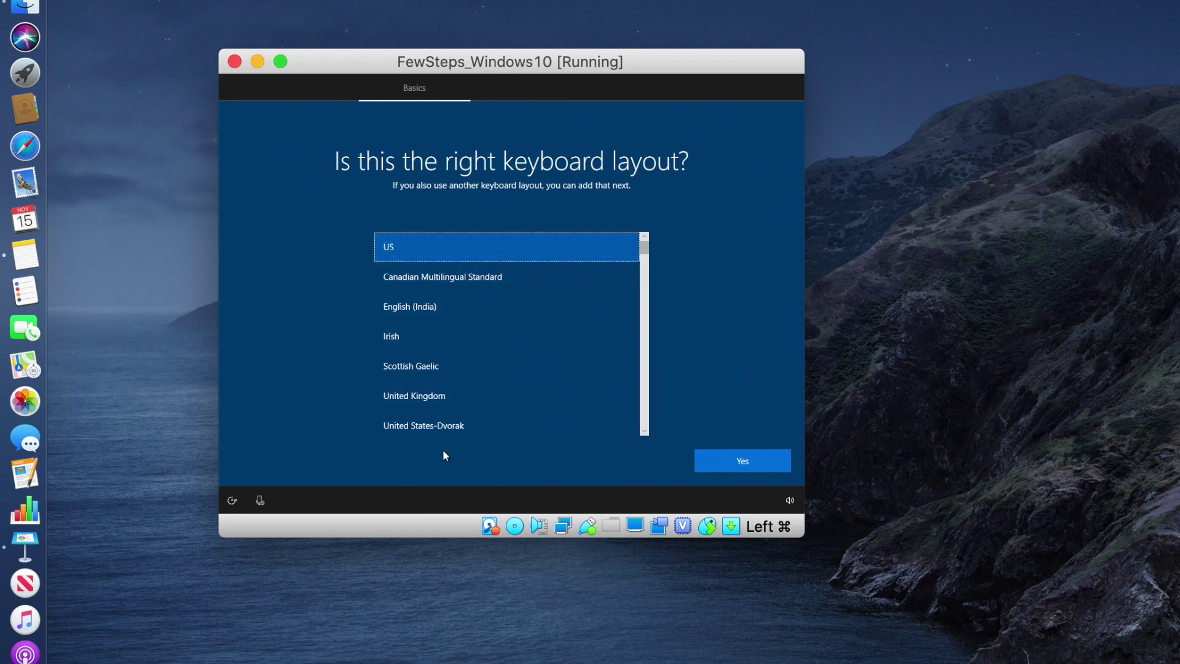
left_click(748, 464)
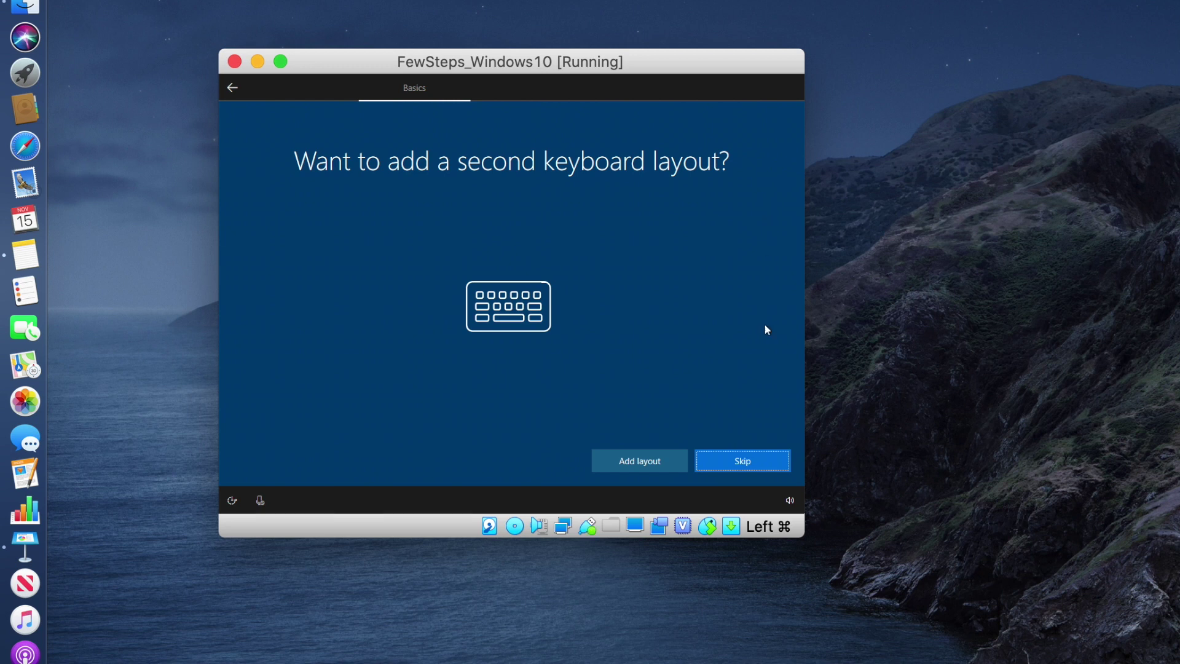
left_click(743, 462)
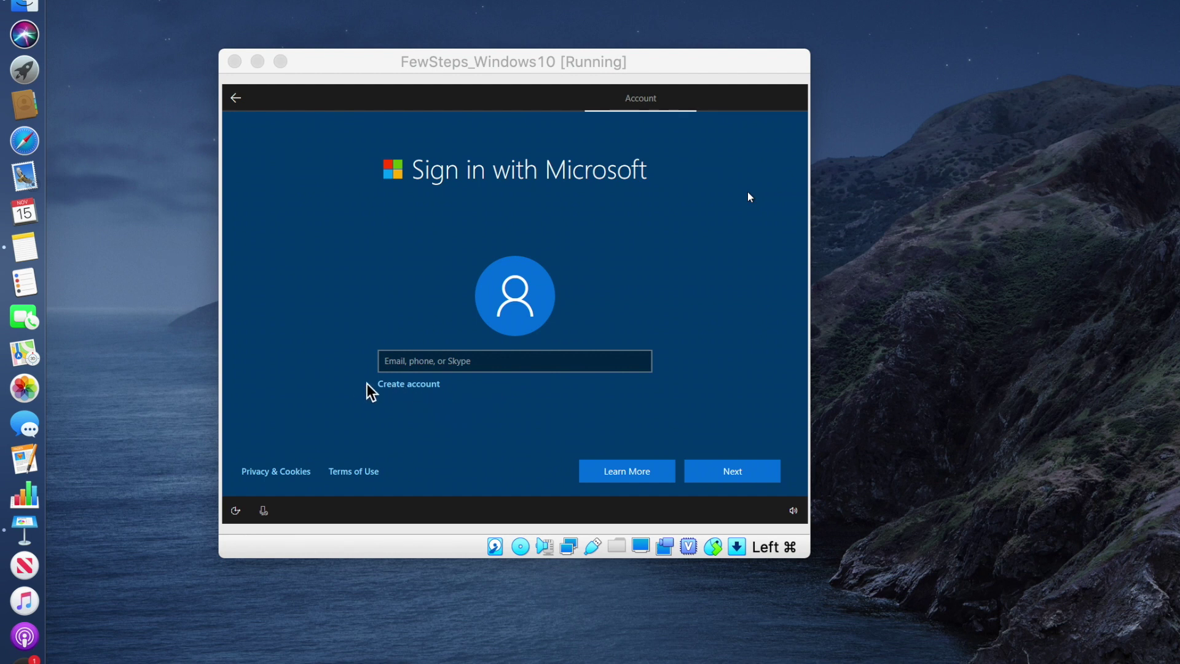
Back out of account creation and sign in with the Microsoft account email and password
left_click(417, 392)
left_click(413, 390)
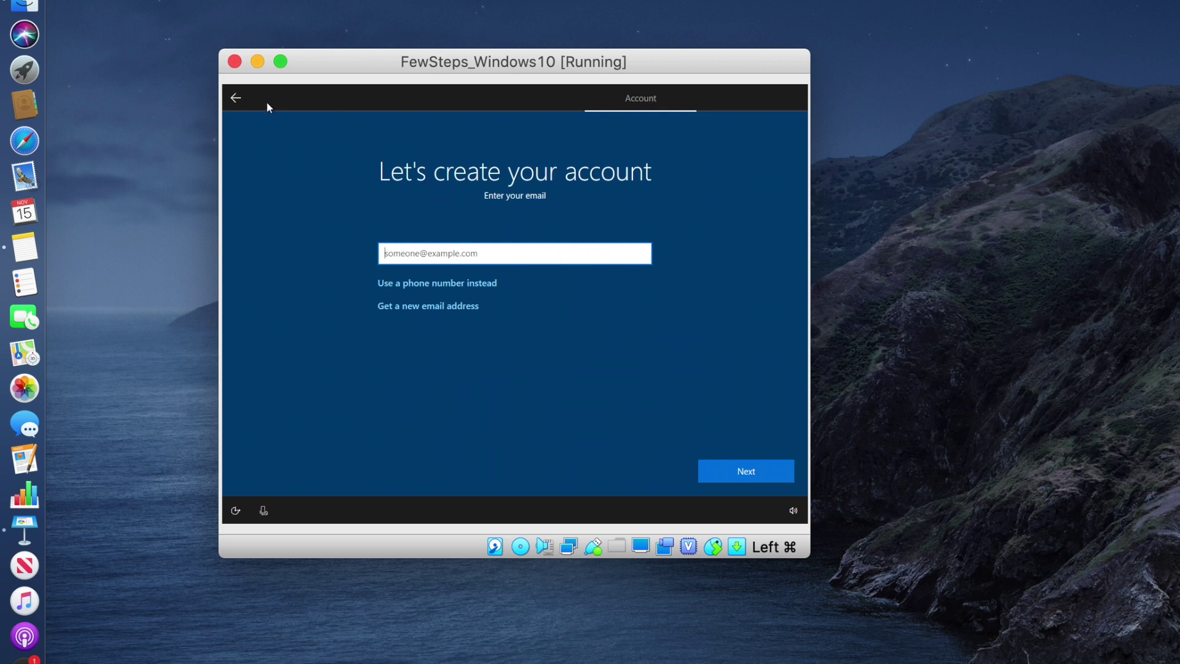
left_click(234, 106)
left_click(234, 102)
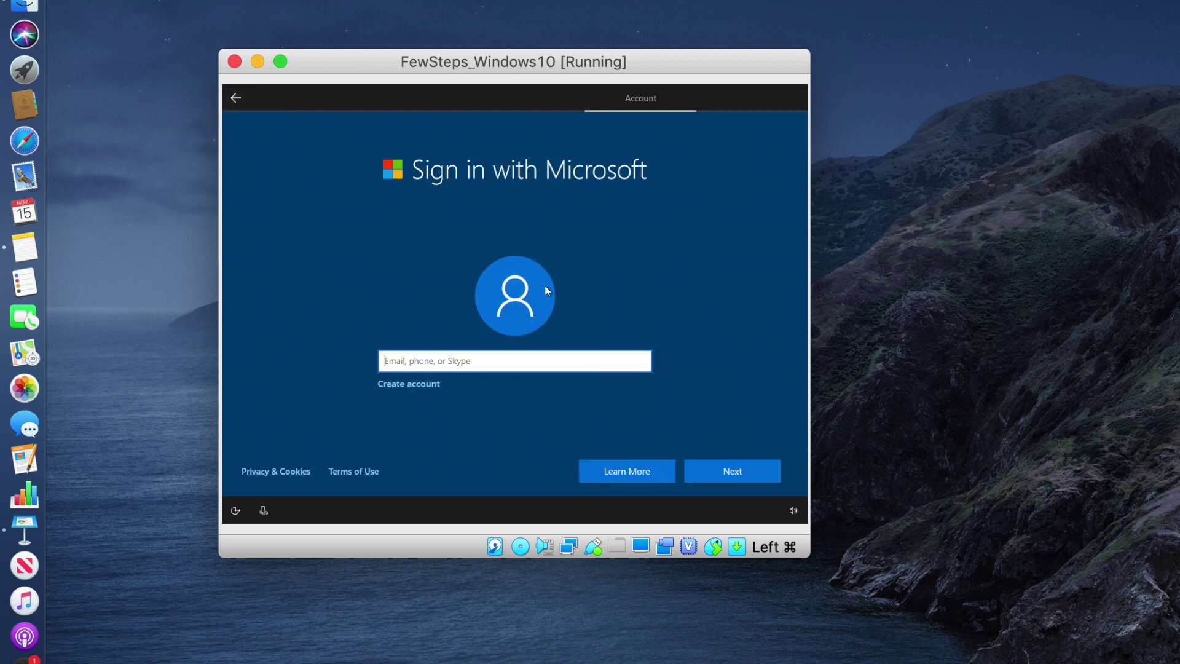
left_click(422, 362)
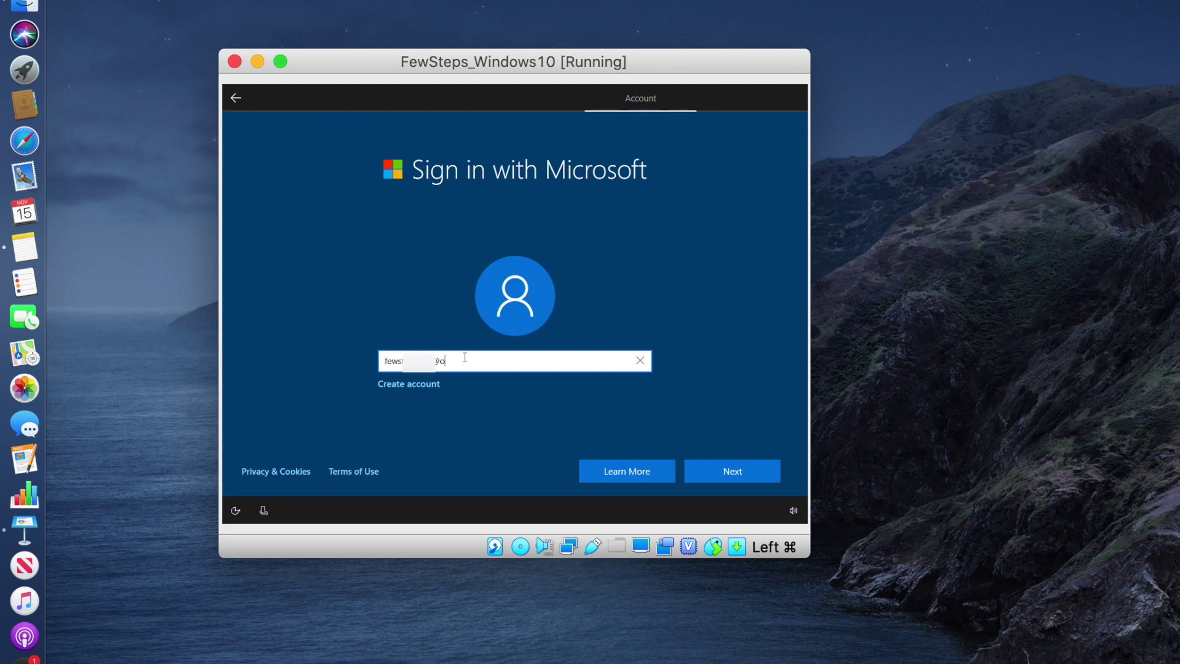
left_click(732, 471)
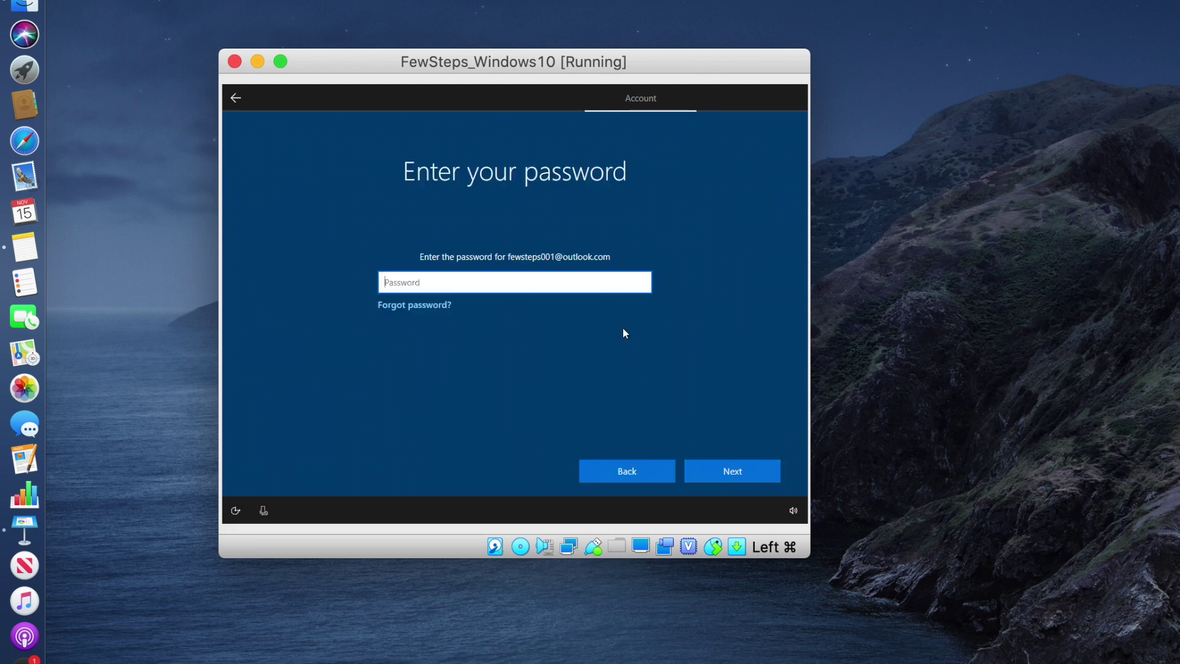
type("••••••••••")
left_click(738, 472)
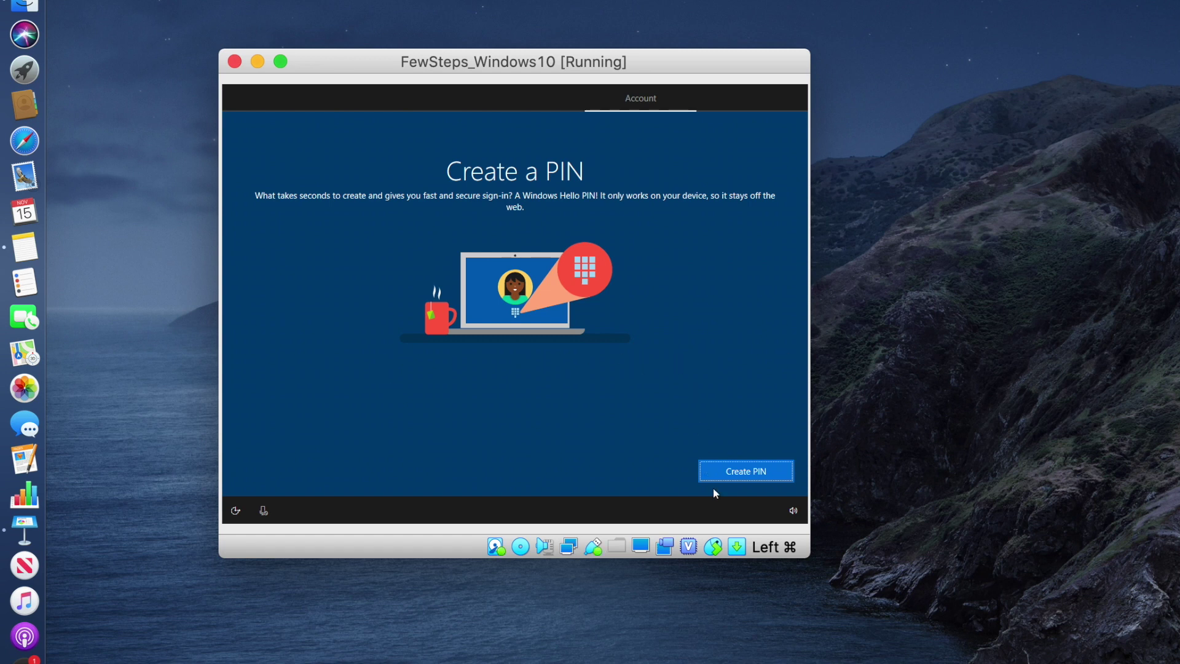
Create and confirm a sign-in PIN for the account
left_click(759, 471)
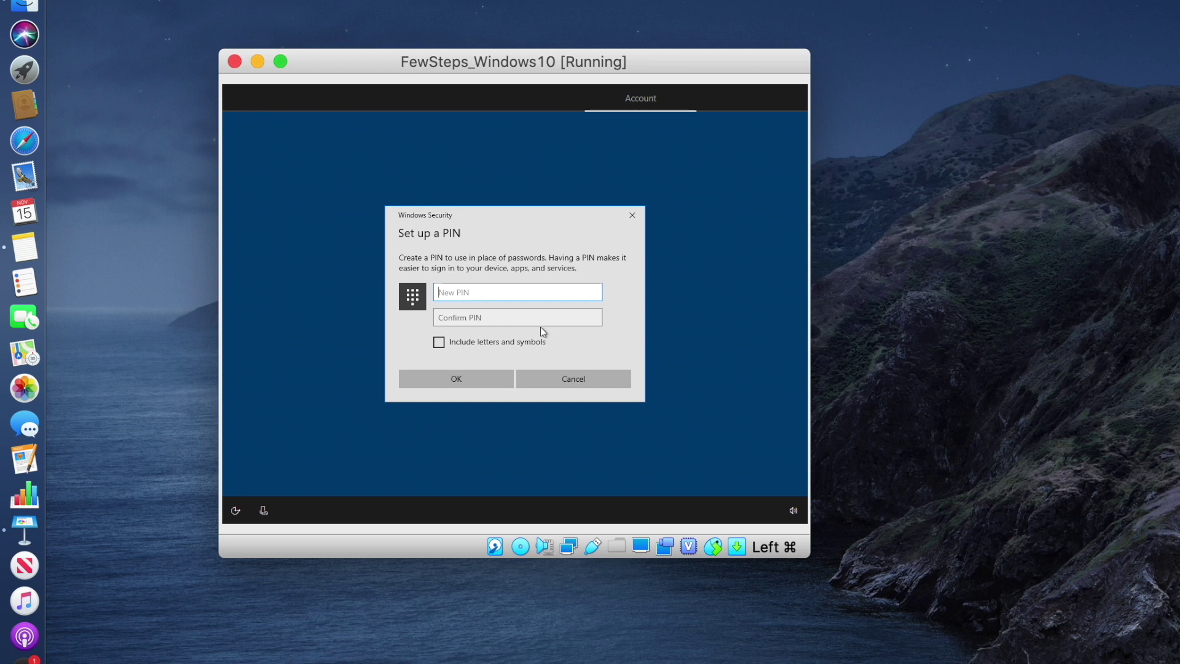
type("1234")
left_click(549, 315)
type("123")
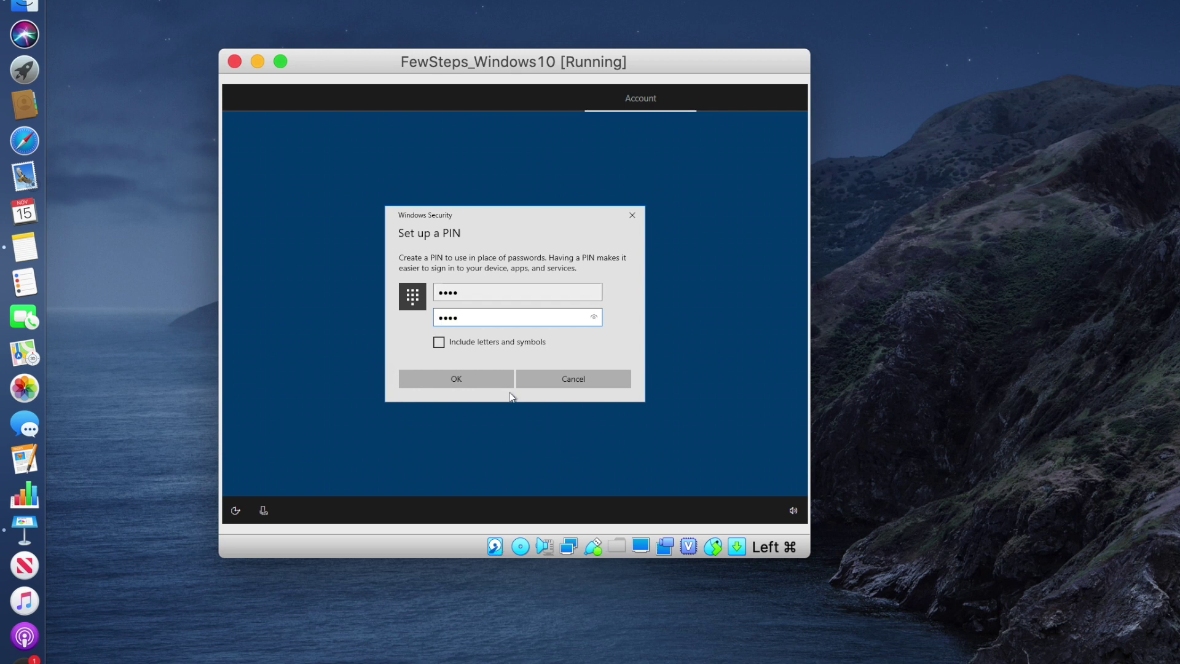
left_click(487, 385)
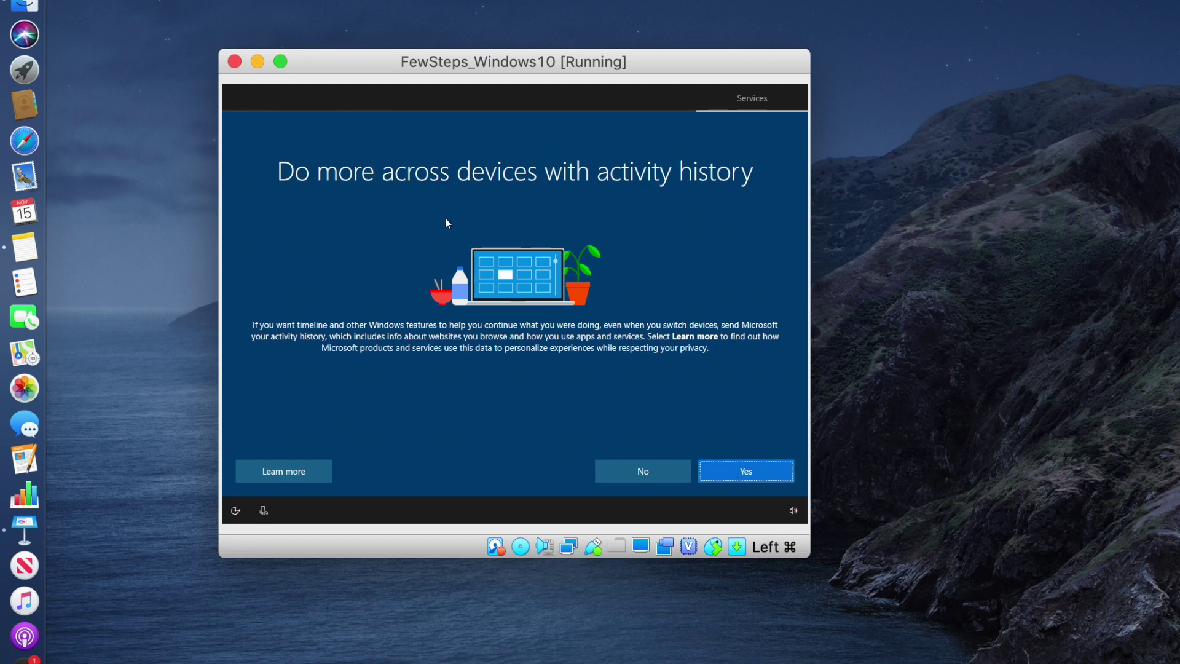
Decline activity history, postpone phone linking, decline Cortana, and accept the privacy settings
left_click(640, 478)
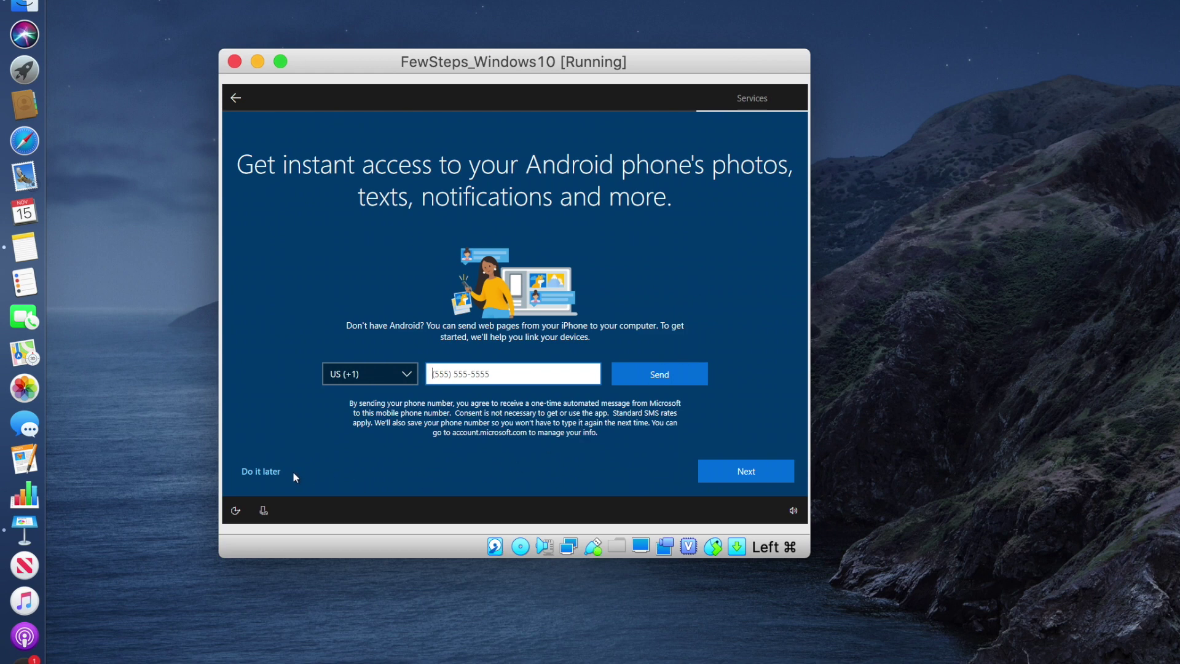
left_click(270, 471)
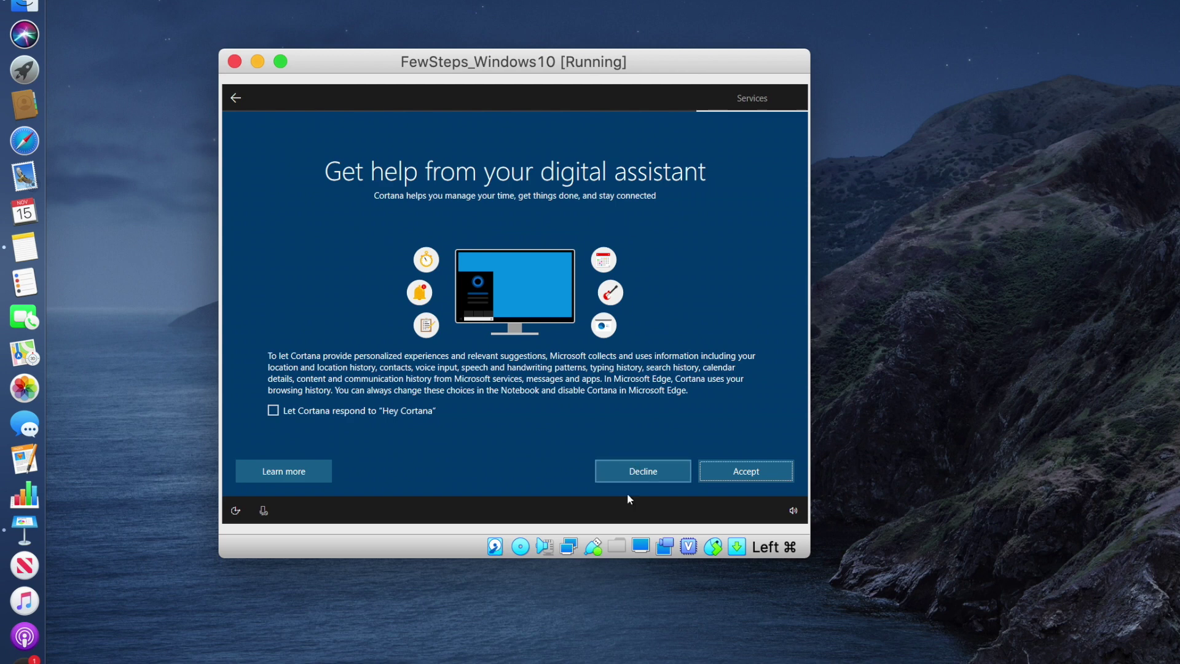
left_click(660, 480)
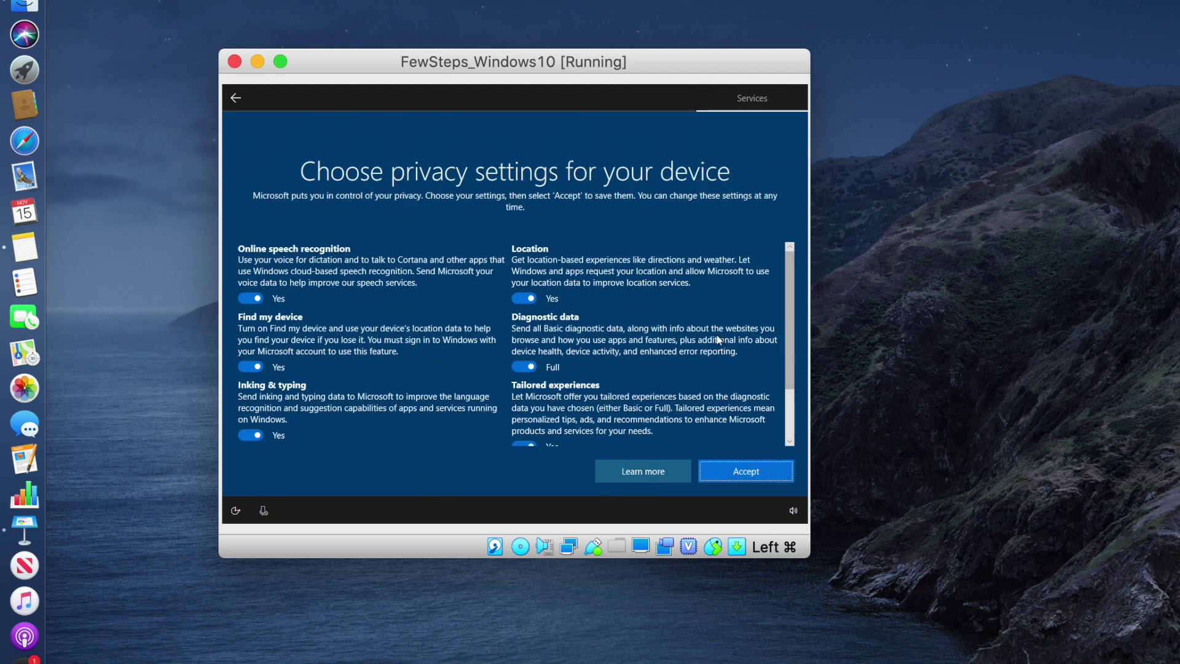
left_click(732, 474)
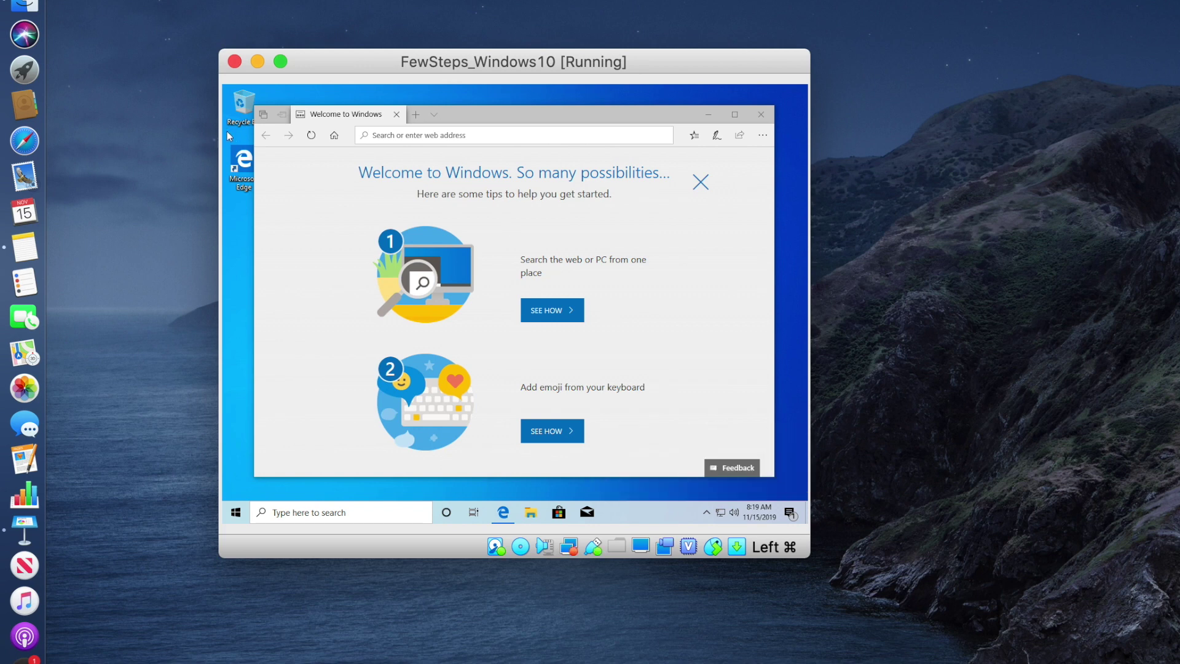
Close the Edge welcome page, reposition and resize the VM window, then open the Devices menu
left_click(701, 181)
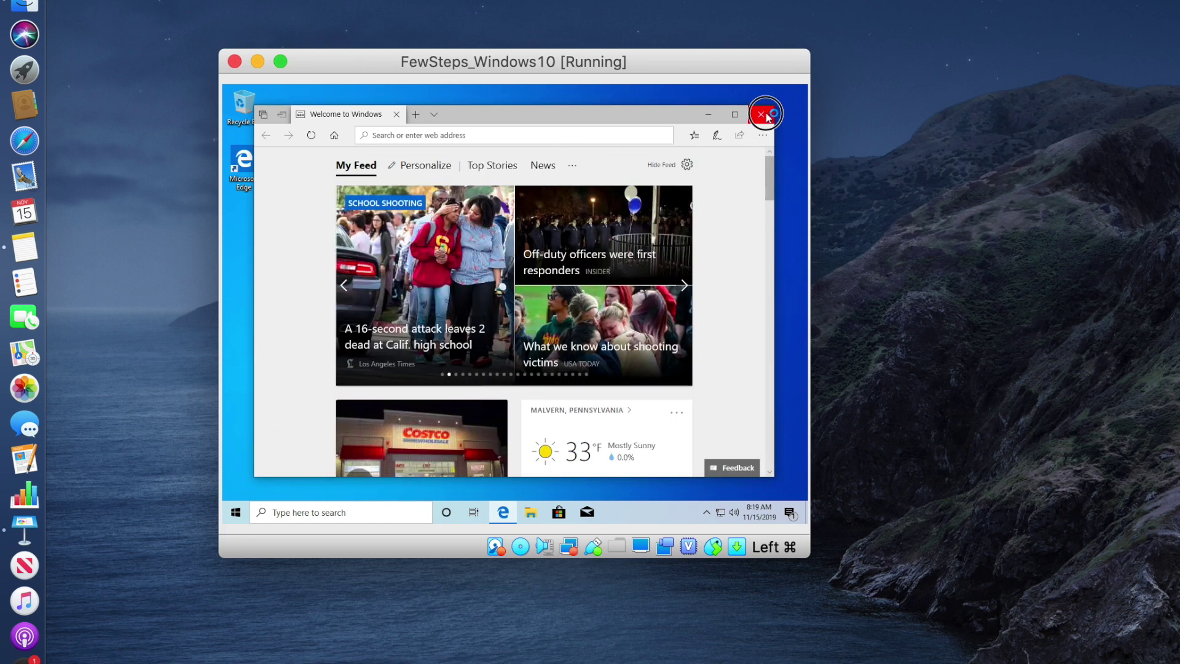
left_click(762, 115)
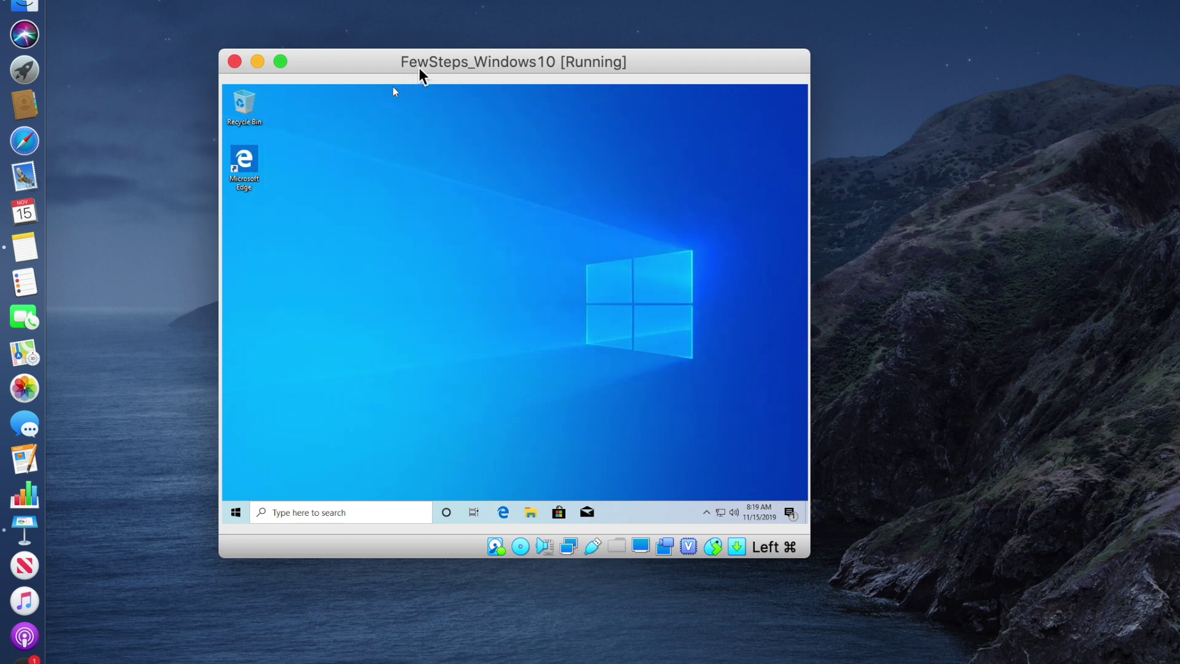
left_click_drag(419, 69, 340, 52)
left_click_drag(730, 536, 1011, 659)
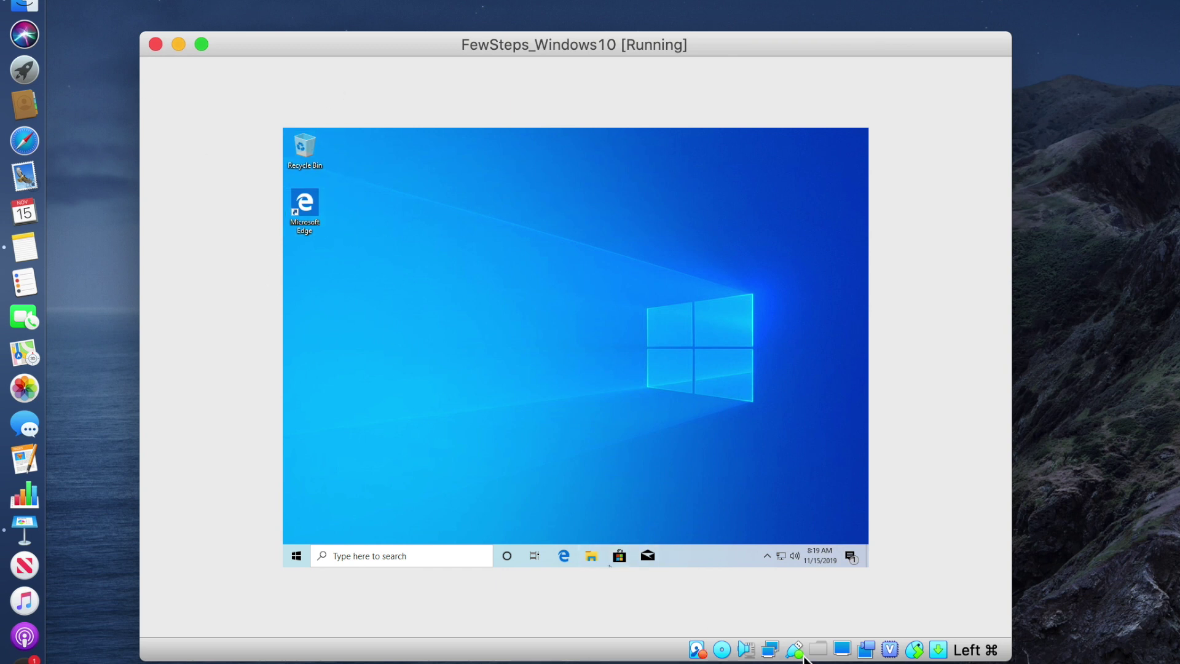
left_click_drag(1010, 659, 1039, 659)
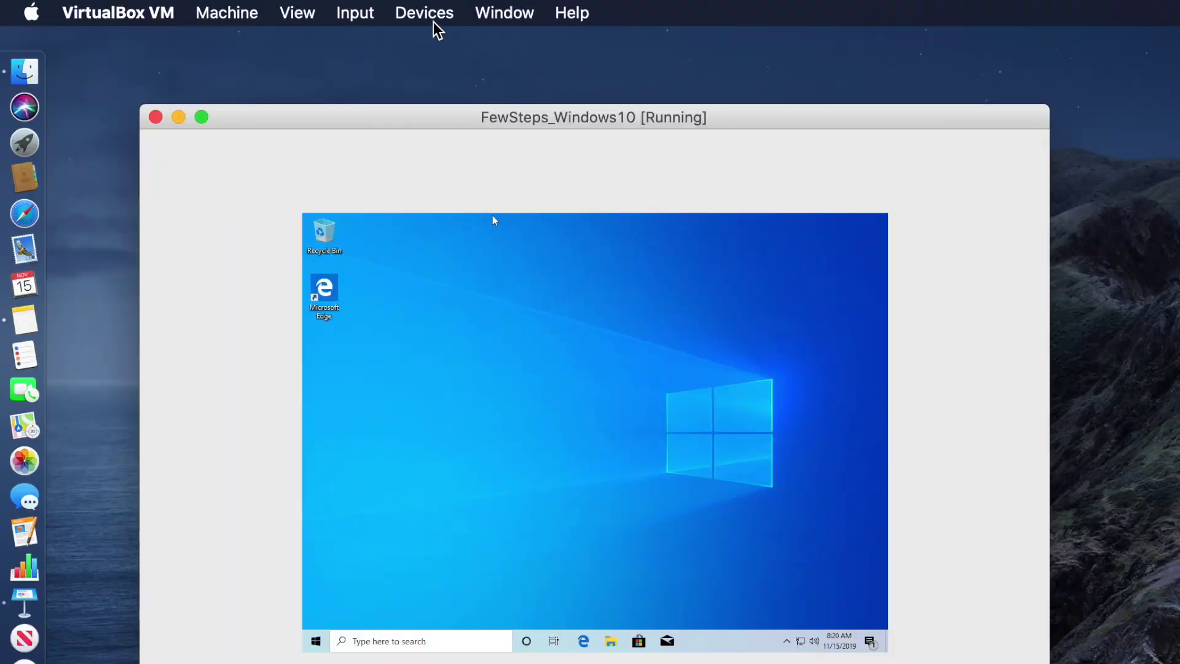
left_click(430, 14)
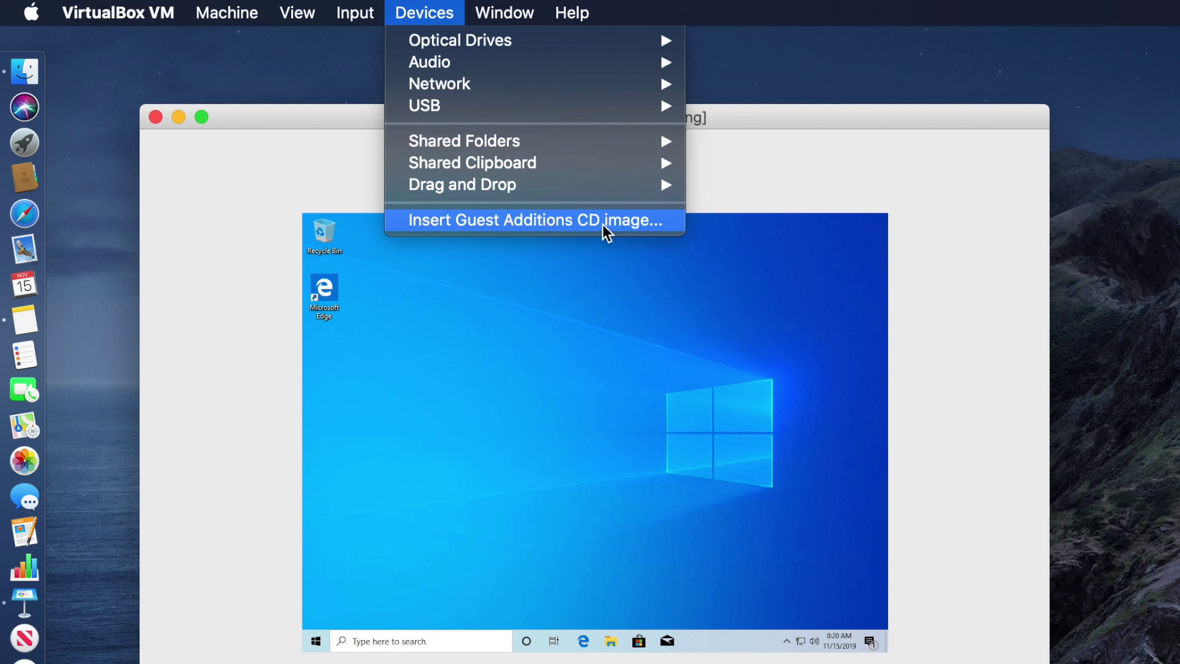
Insert the Guest Additions CD image and view This PC in File Explorer
left_click(570, 232)
left_click(612, 642)
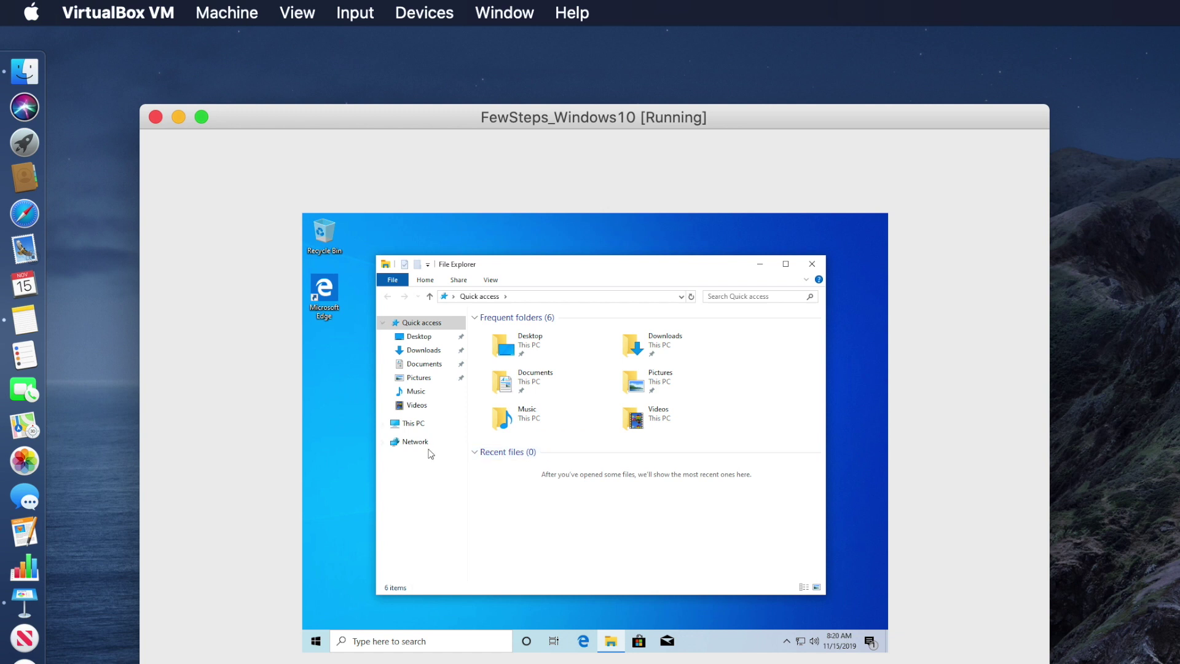
left_click(412, 426)
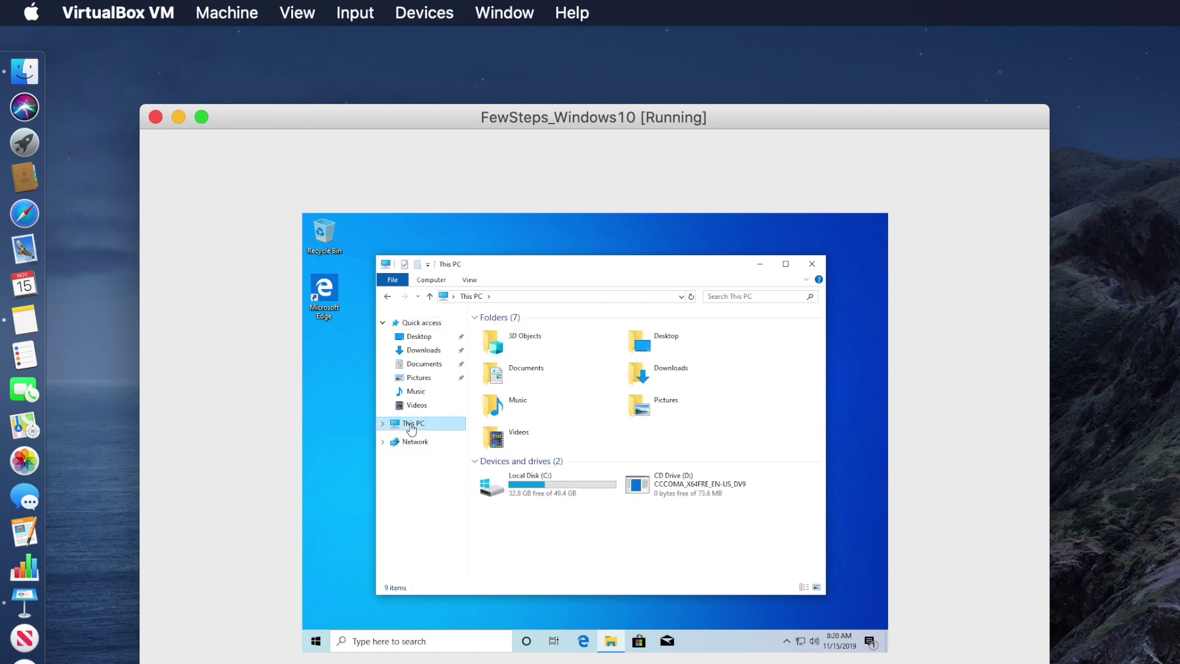
Open CD Drive (D:) and launch the VBoxWindowsAdditions installer
left_click(512, 487)
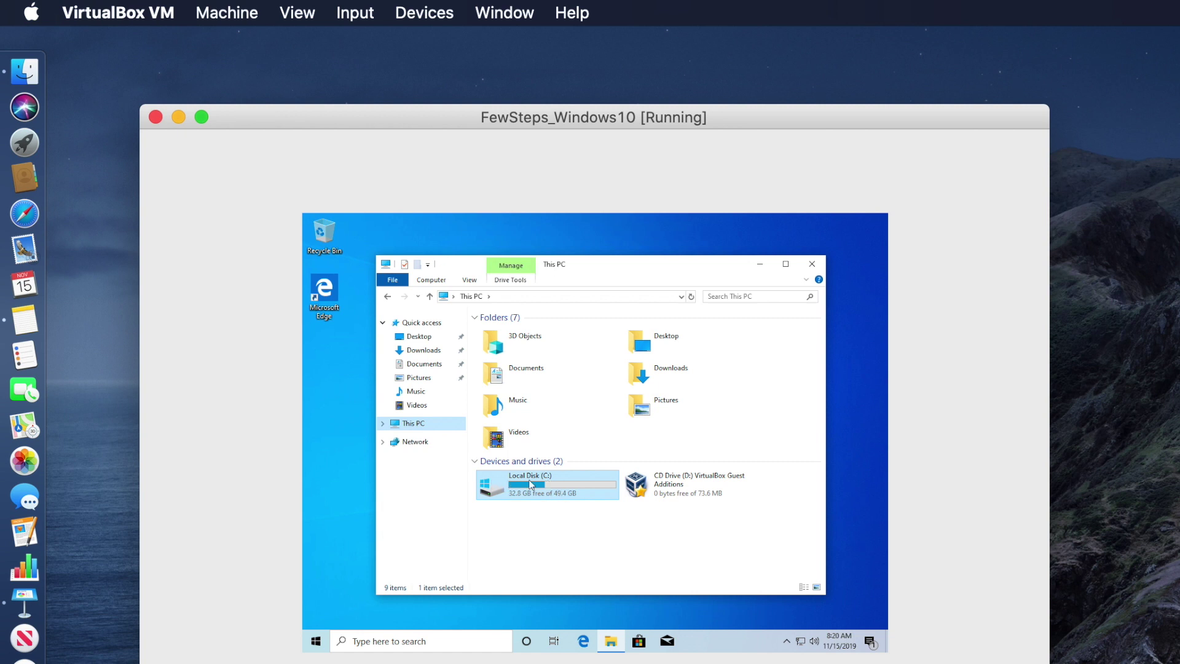
left_click(676, 485)
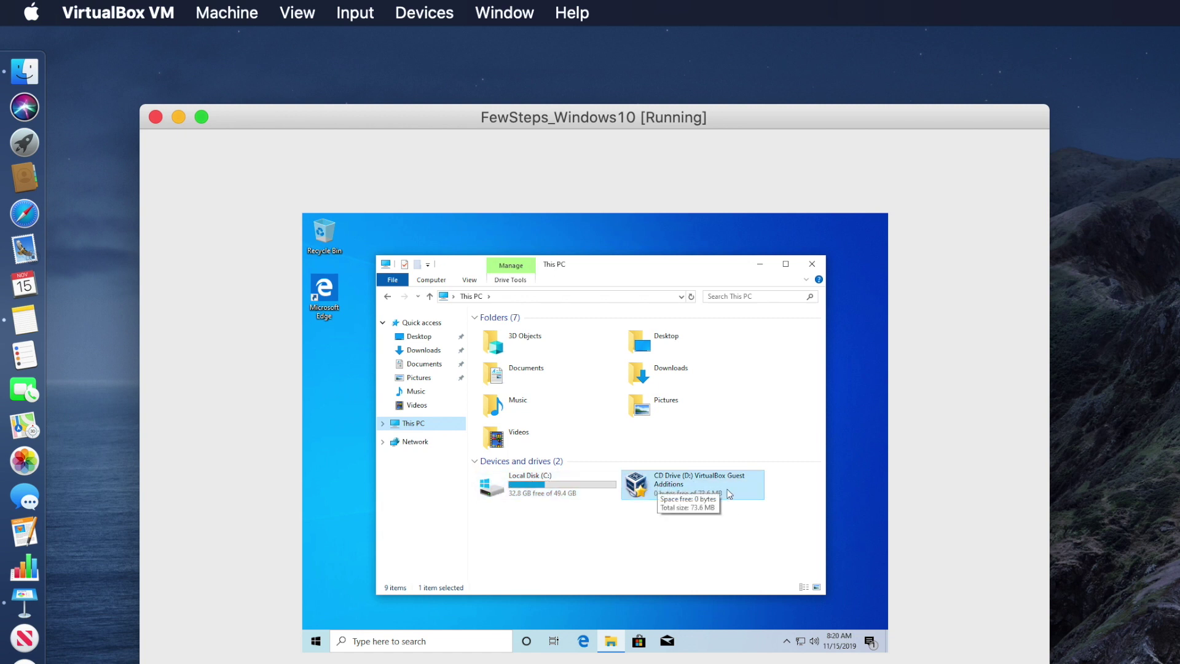
double_click(670, 488)
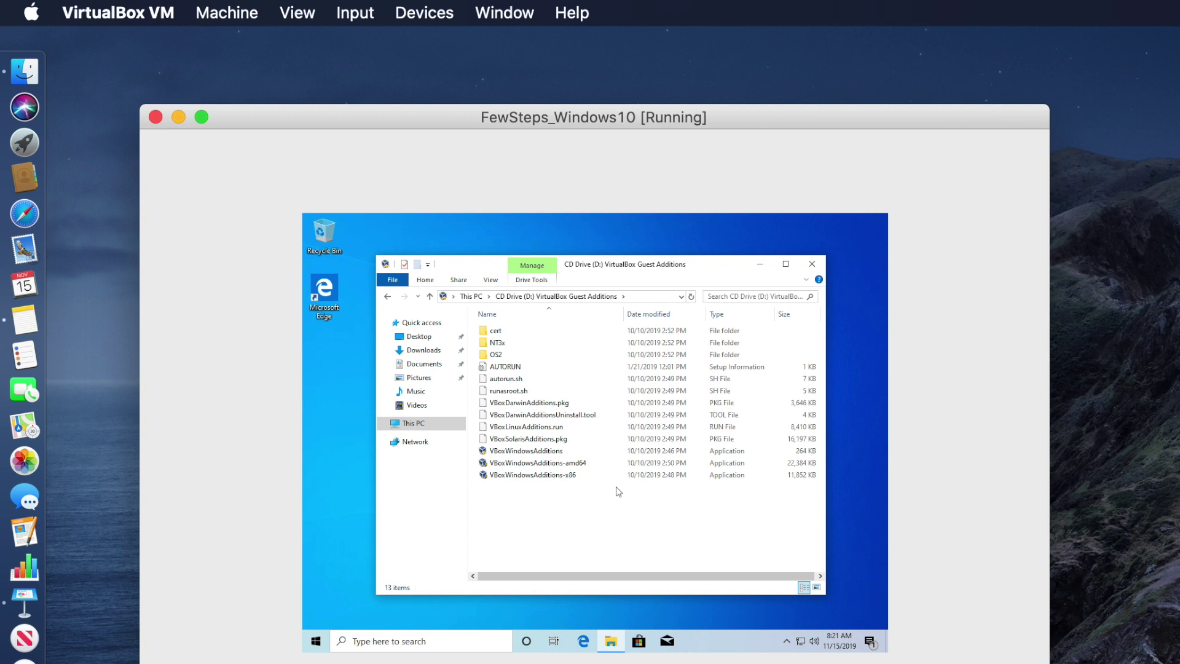
left_click(499, 455)
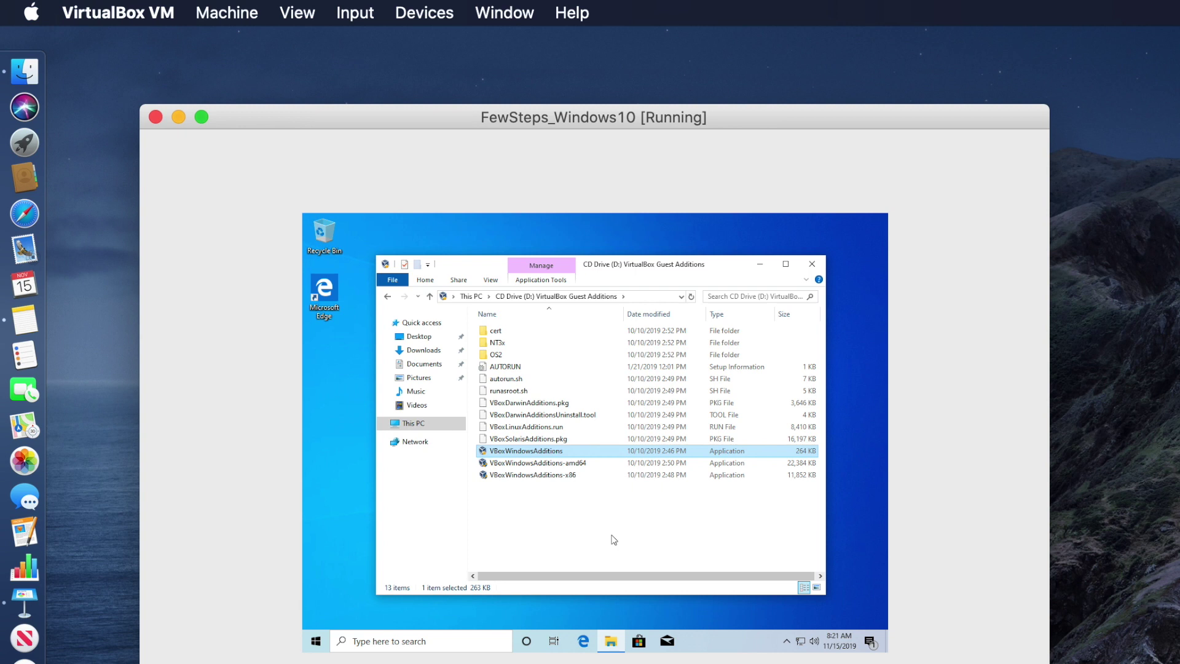
double_click(527, 453)
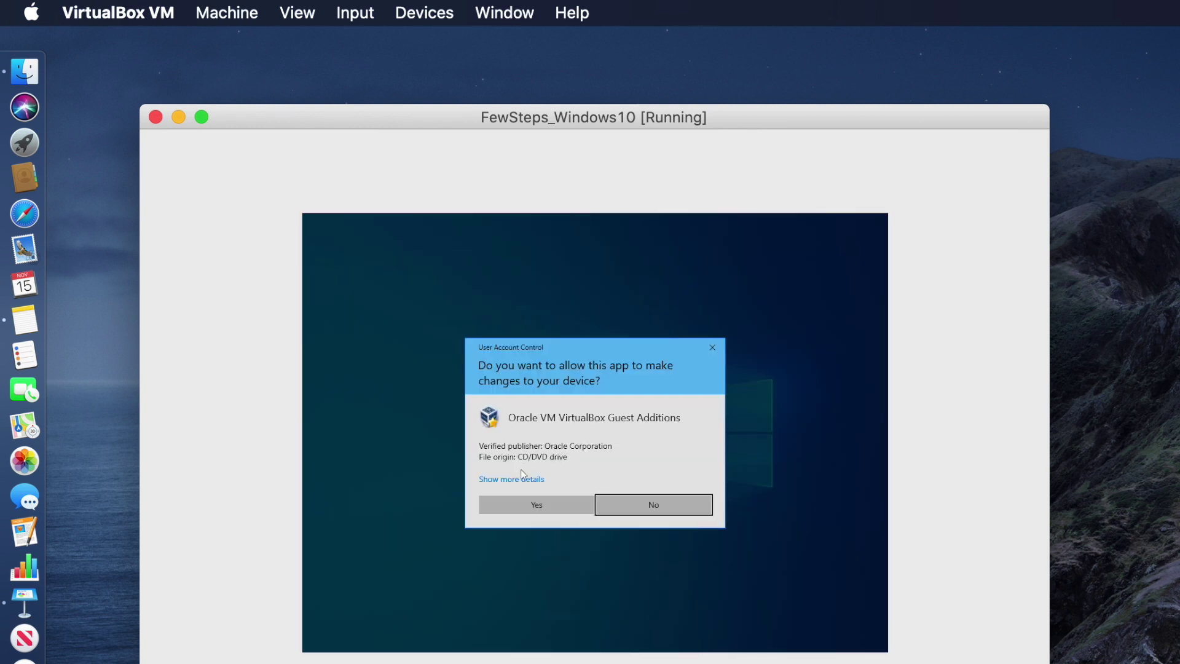
Install Guest Additions 6.0.14 with default location and components, approve the Oracle driver, and reboot
left_click(531, 507)
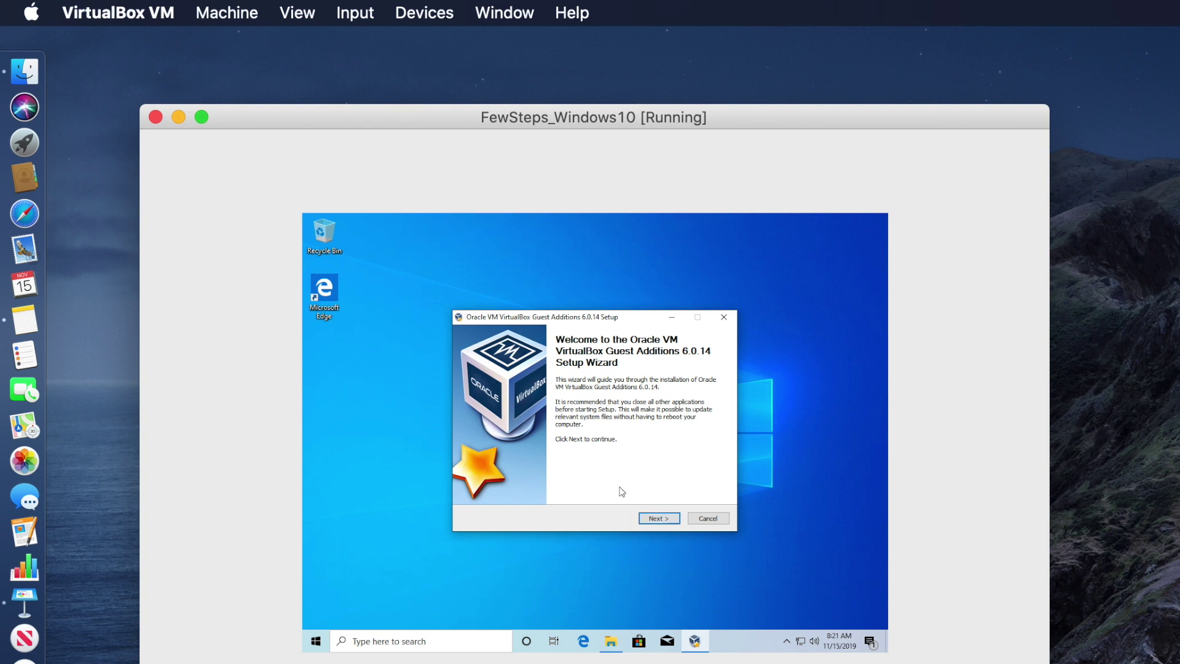
left_click(659, 518)
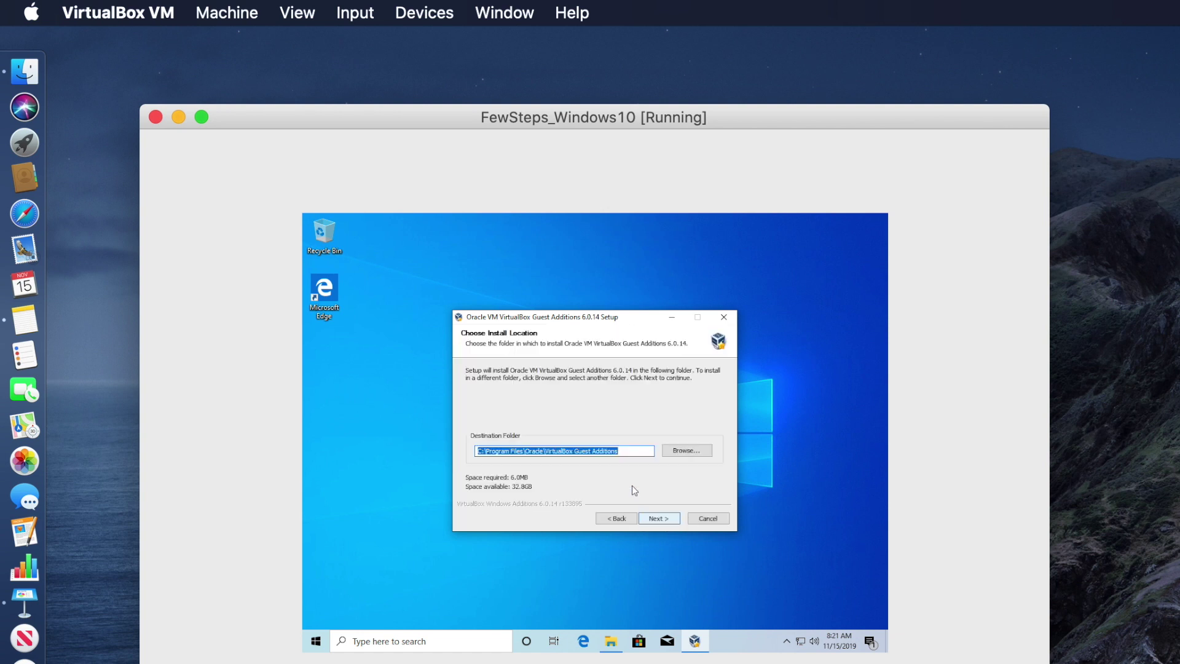
left_click(667, 518)
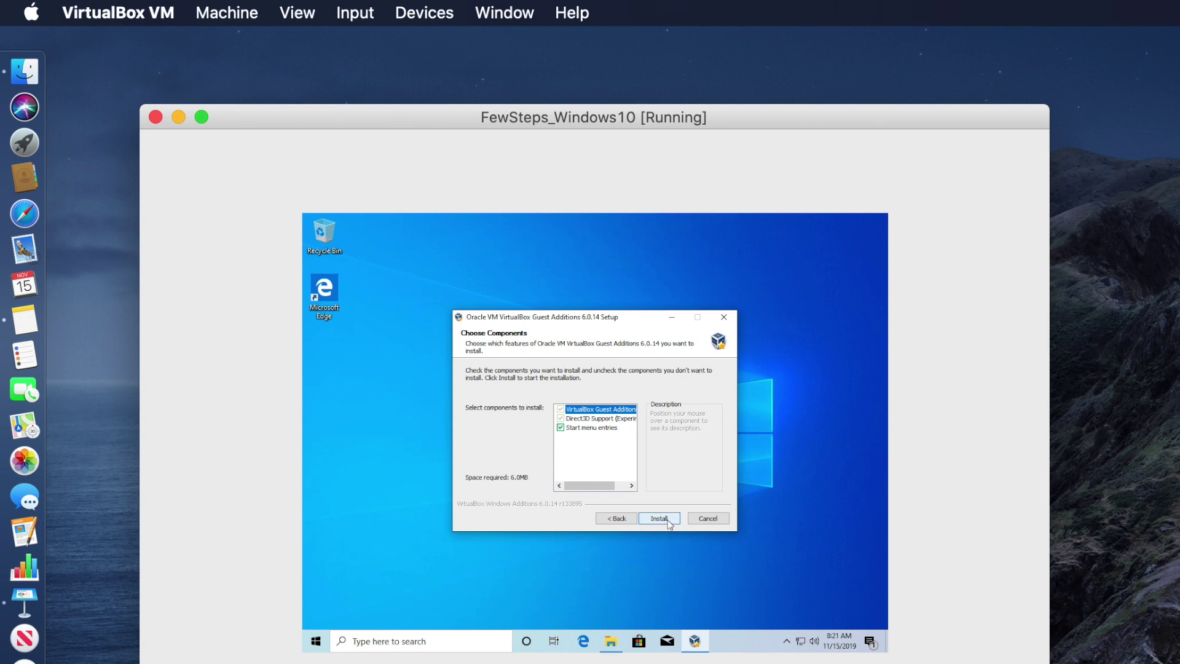
left_click(669, 520)
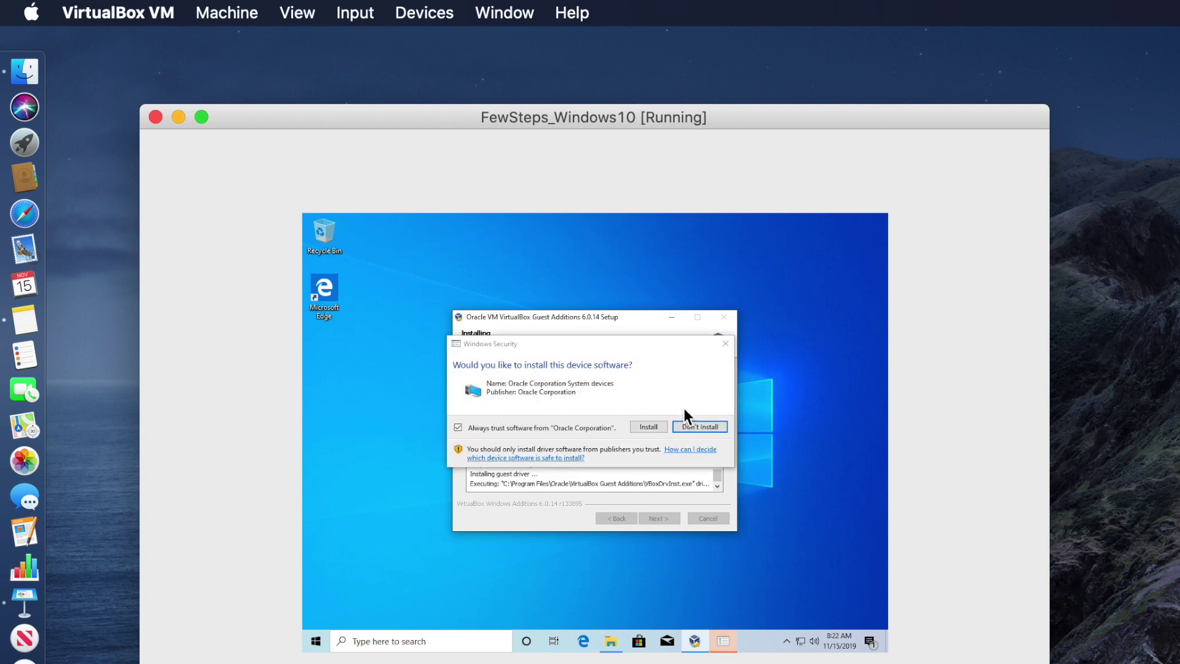
left_click(645, 428)
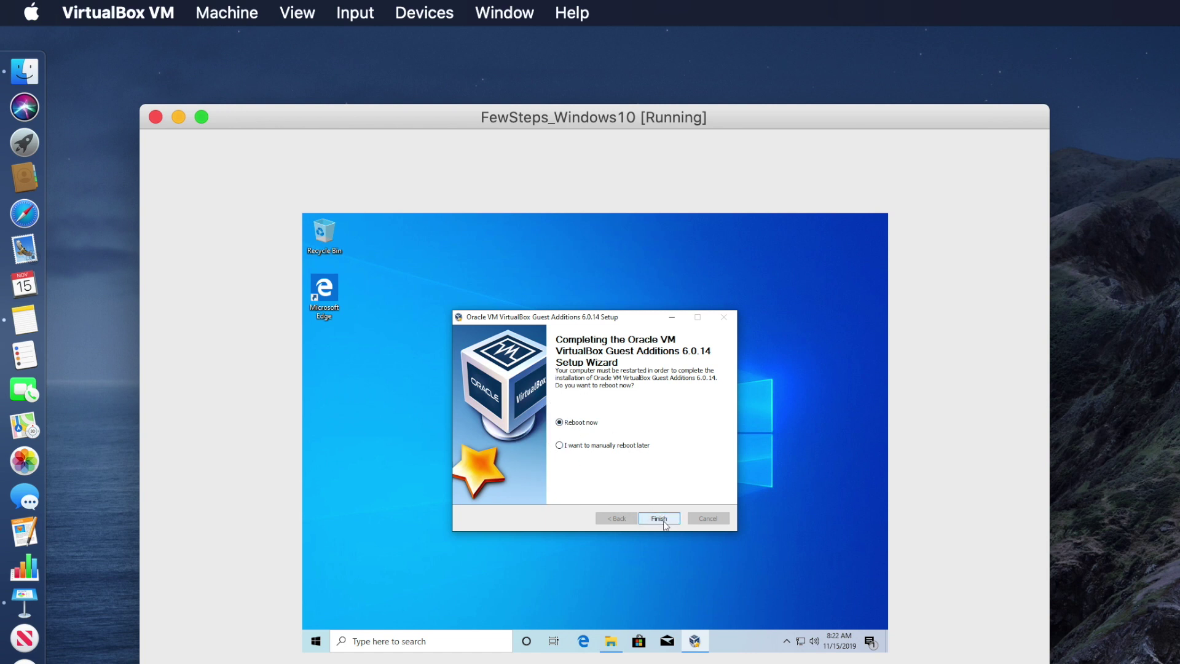
left_click(660, 518)
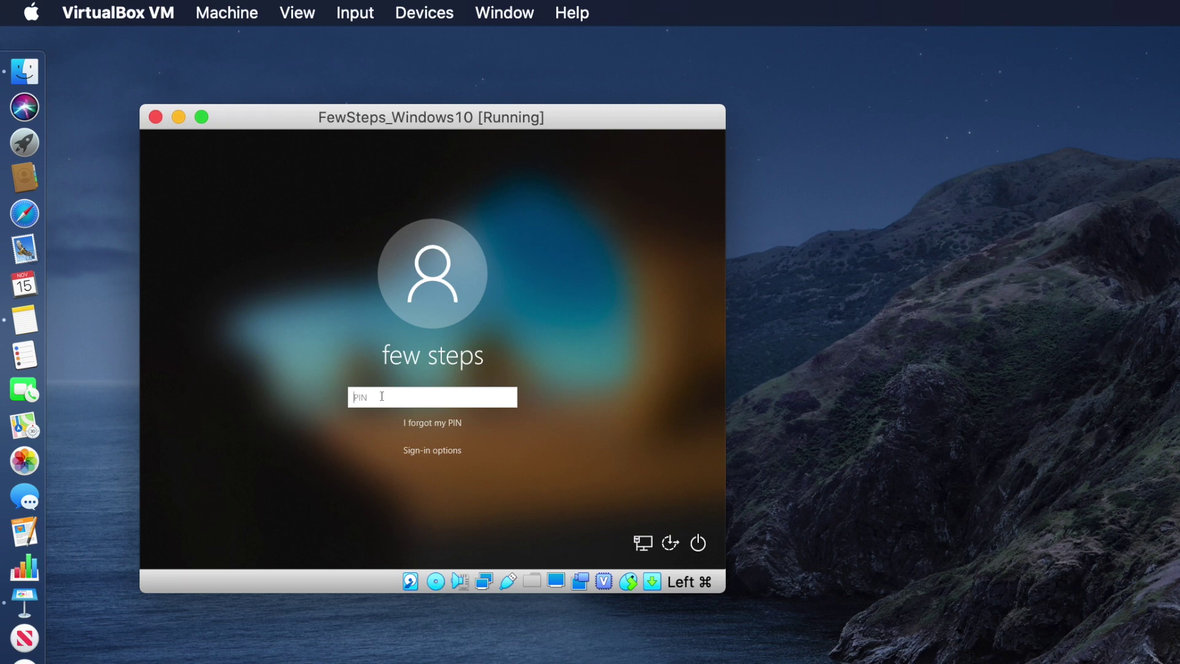
Sign in with the PIN, then enlarge the VM window and shift it up-left
type("1234")
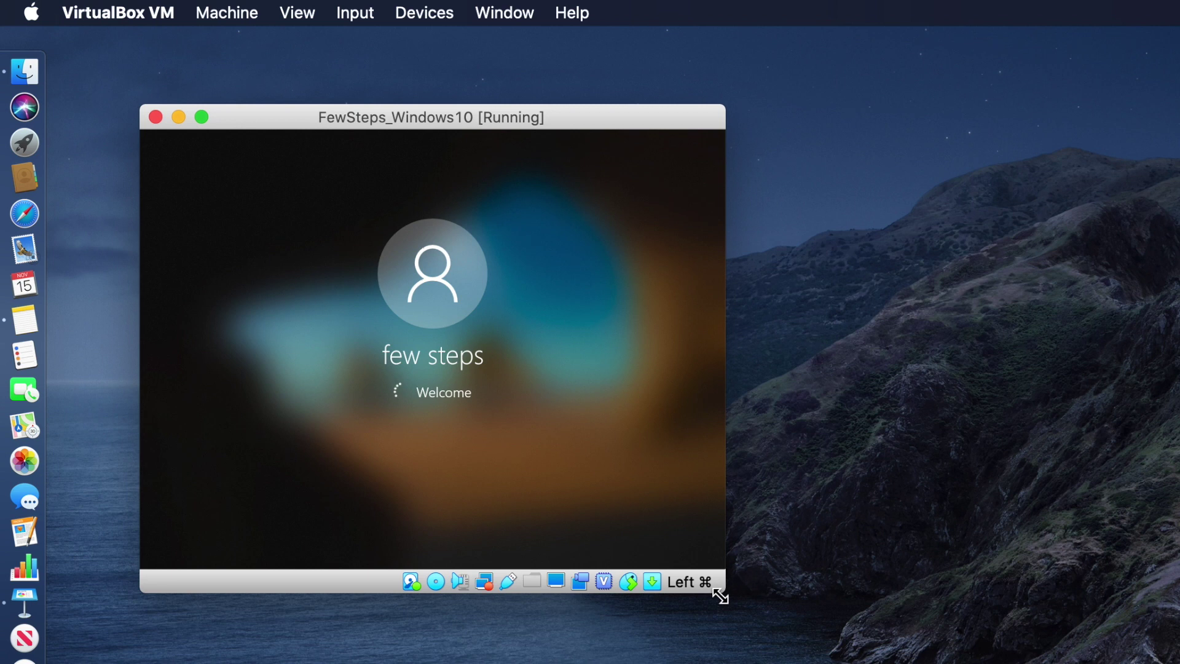
left_click_drag(720, 597, 992, 663)
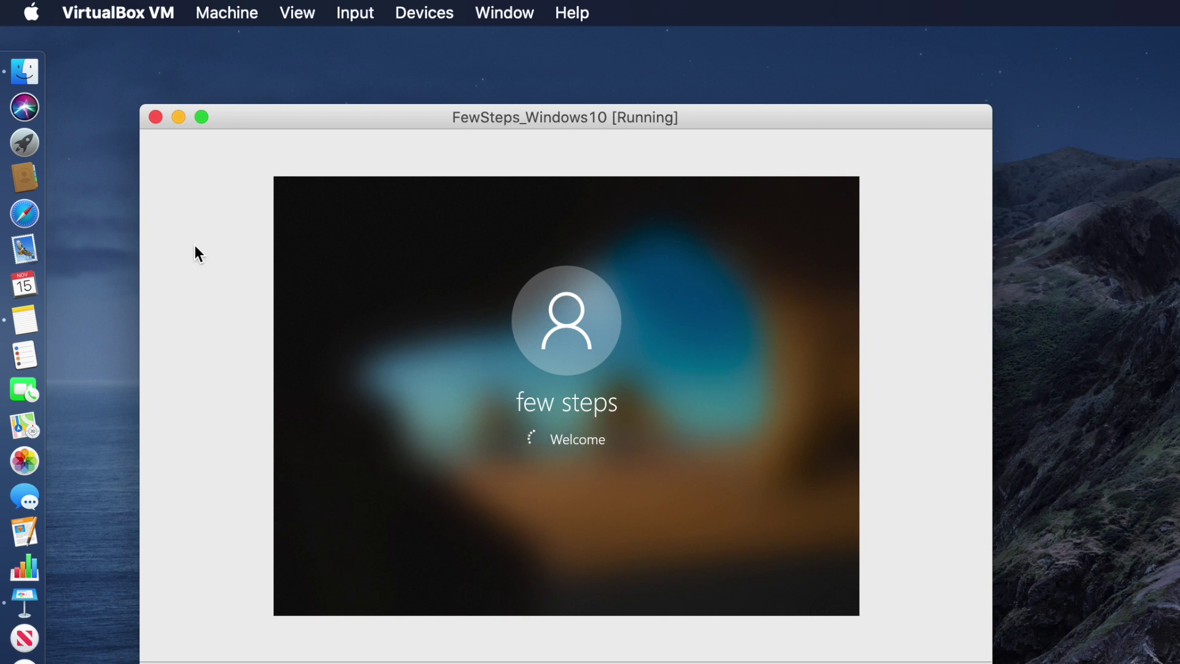
left_click_drag(541, 113, 525, 97)
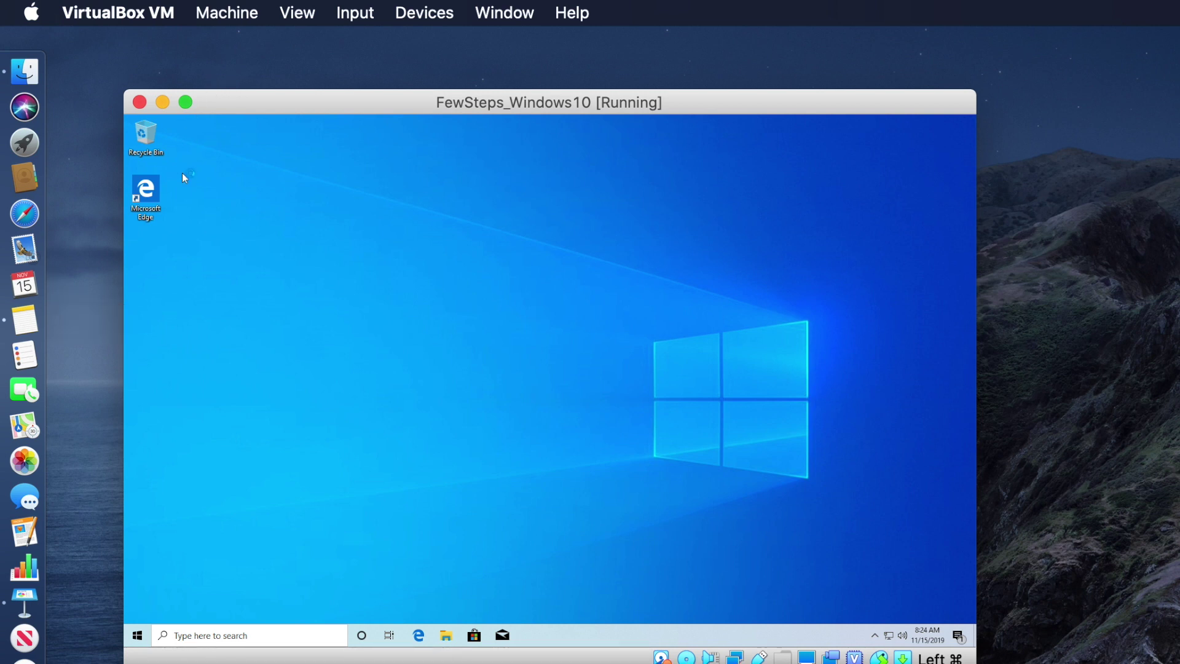
Move the VM window to the top and enlarge it so the guest desktop resizes to fill it
left_click_drag(471, 102, 424, 84)
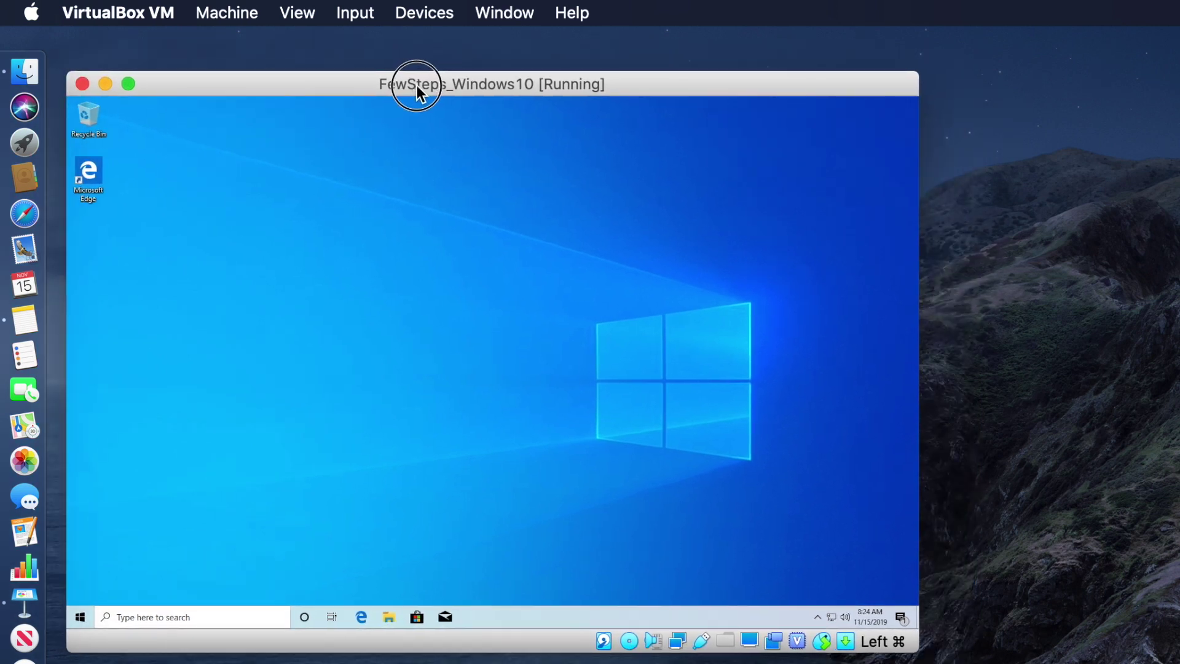
left_click_drag(928, 646, 1056, 663)
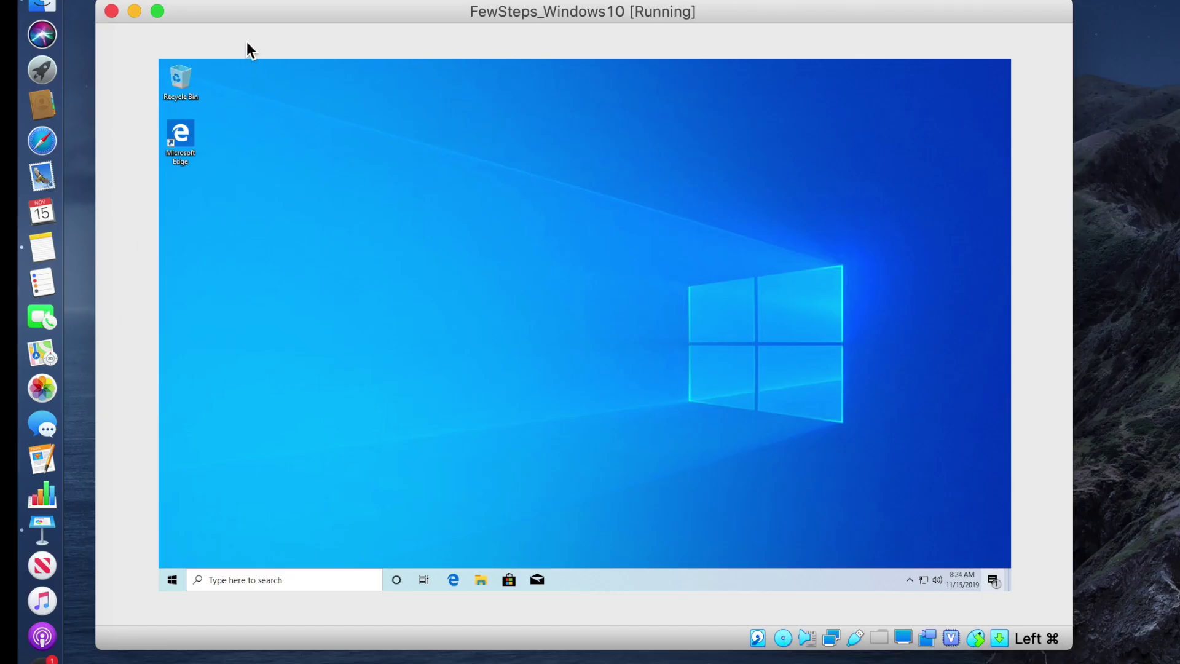
mouse_move(1064, 641)
left_mouse_down()
mouse_move(796, 447)
mouse_move(1009, 645)
mouse_move(1065, 658)
left_mouse_up()
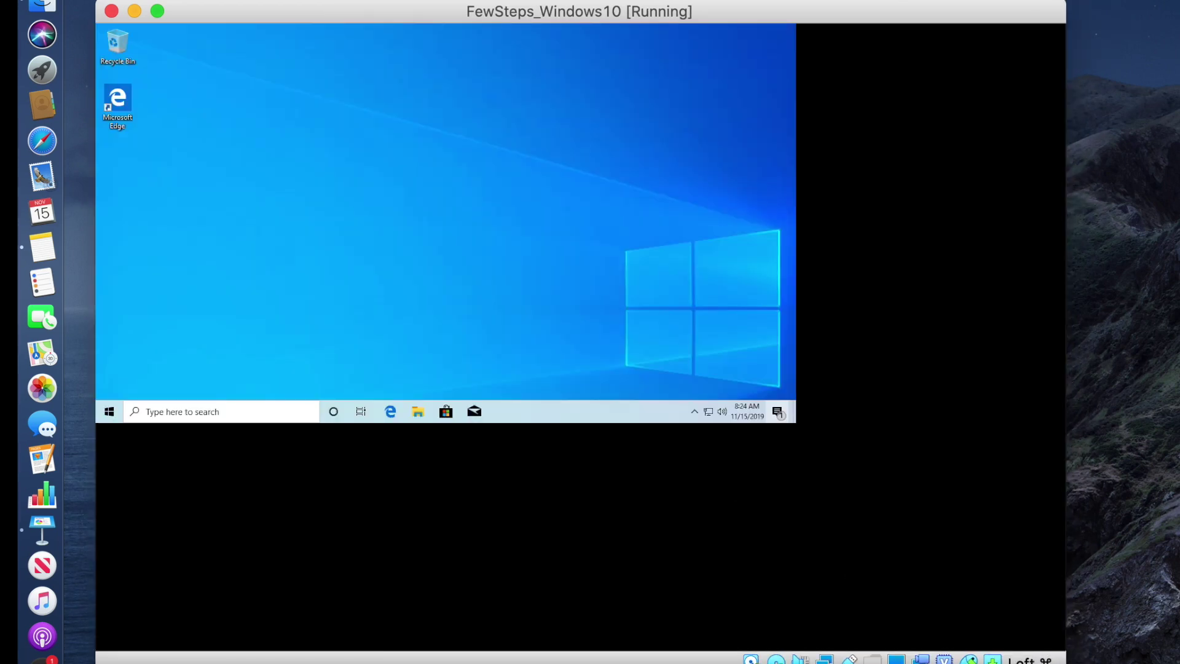
left_click_drag(674, 11, 673, 0)
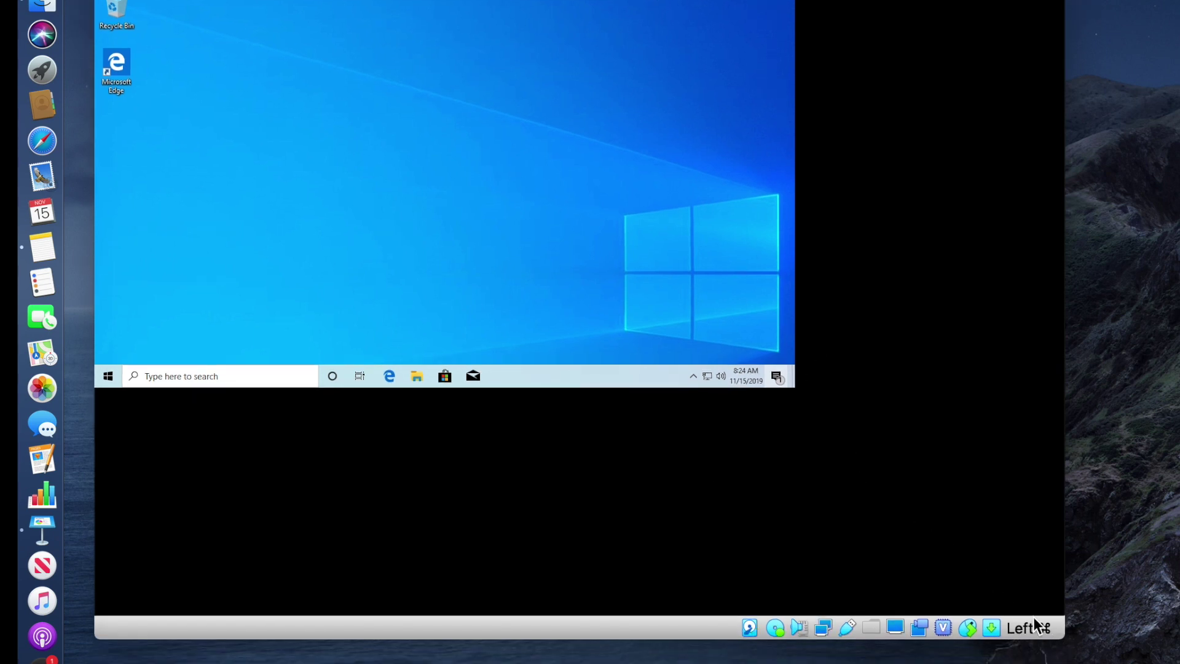
left_click(1060, 631)
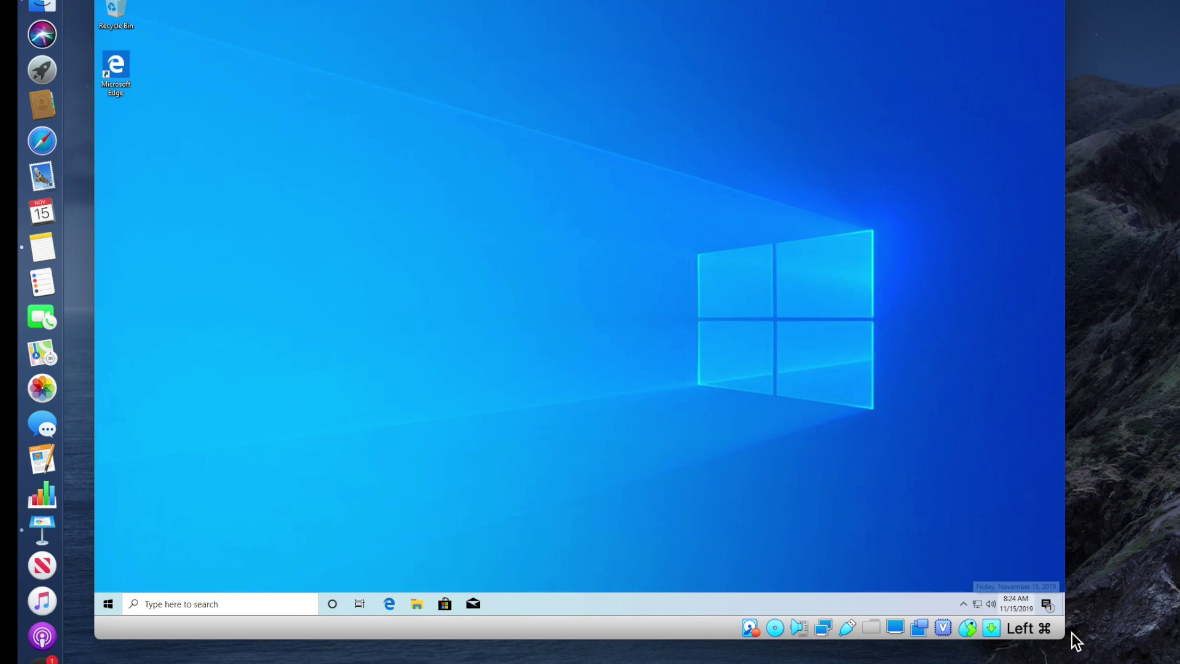